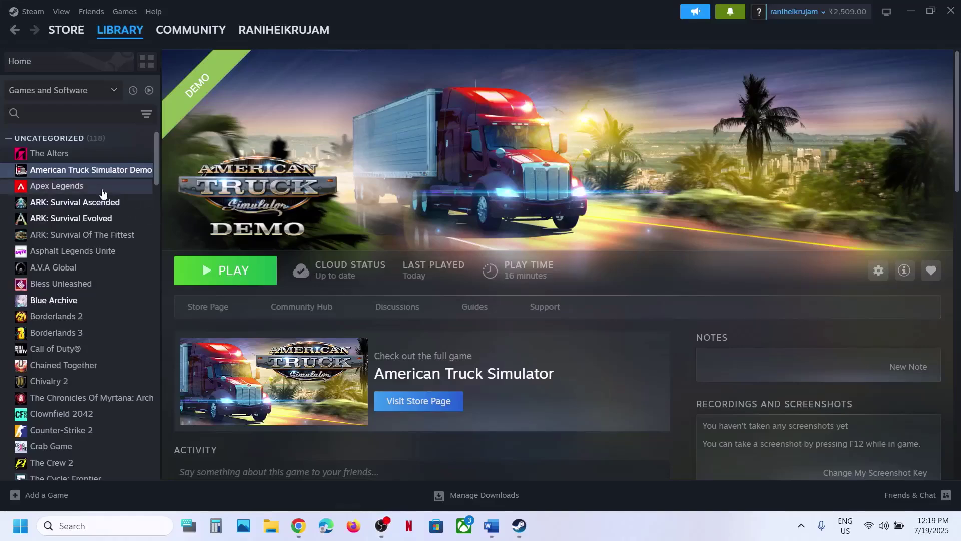
Step: Open the demo's Properties on the Installed Files page, then close it
{"action": "right_click", "coordinate": [81, 170]}
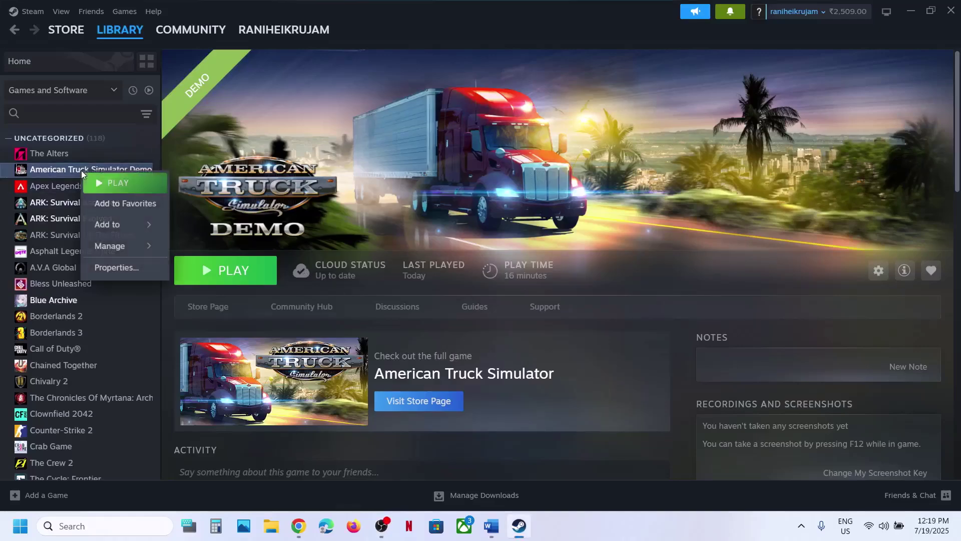
{"action": "left_click", "coordinate": [134, 267]}
{"action": "left_click", "coordinate": [329, 188]}
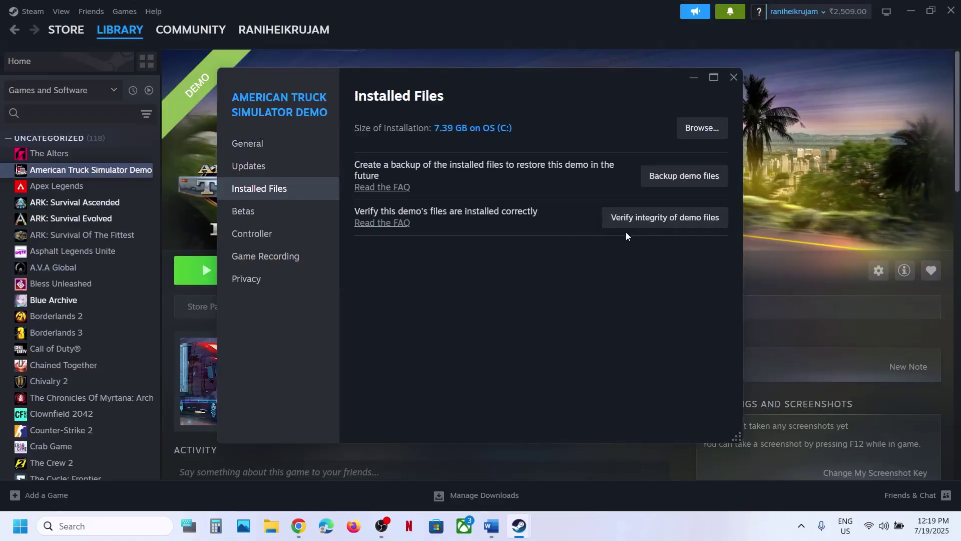
{"action": "left_click", "coordinate": [735, 76]}
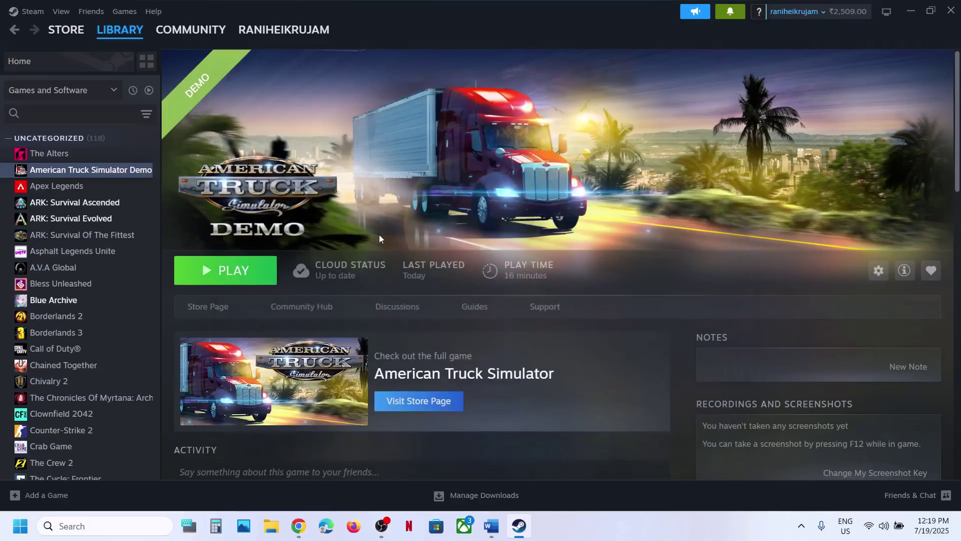
Step: Highlight the guide's 'Try different launch options' step, try launching the demo, cancel, and read further
{"action": "left_click", "coordinate": [489, 524]}
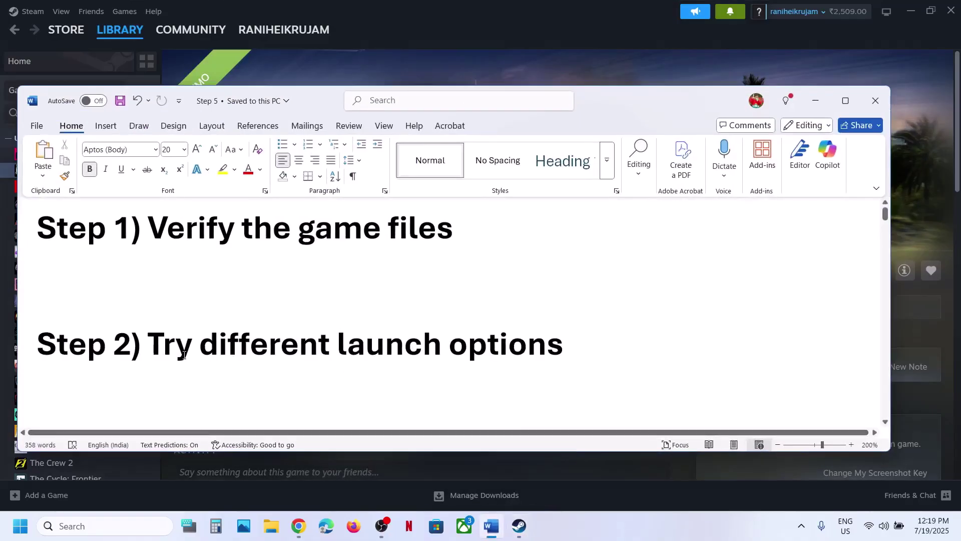
{"action": "left_click_drag", "start_coordinate": [184, 355], "coordinate": [565, 353]}
{"action": "left_click", "coordinate": [524, 61]}
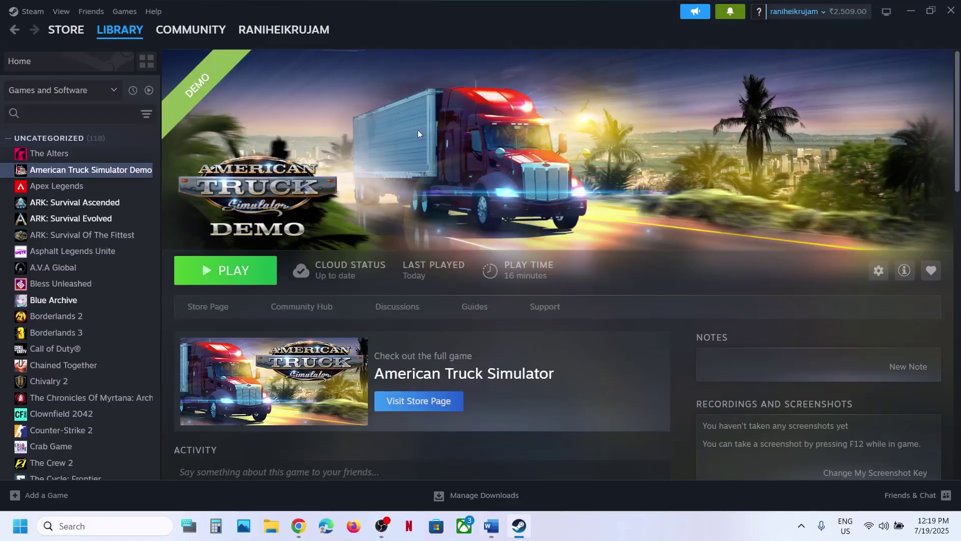
{"action": "left_click", "coordinate": [239, 273]}
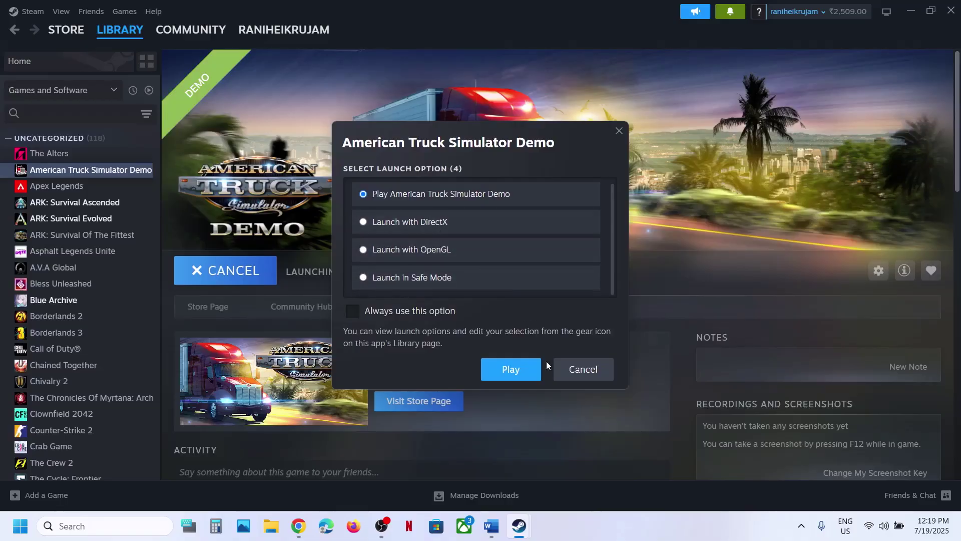
{"action": "left_click", "coordinate": [583, 370]}
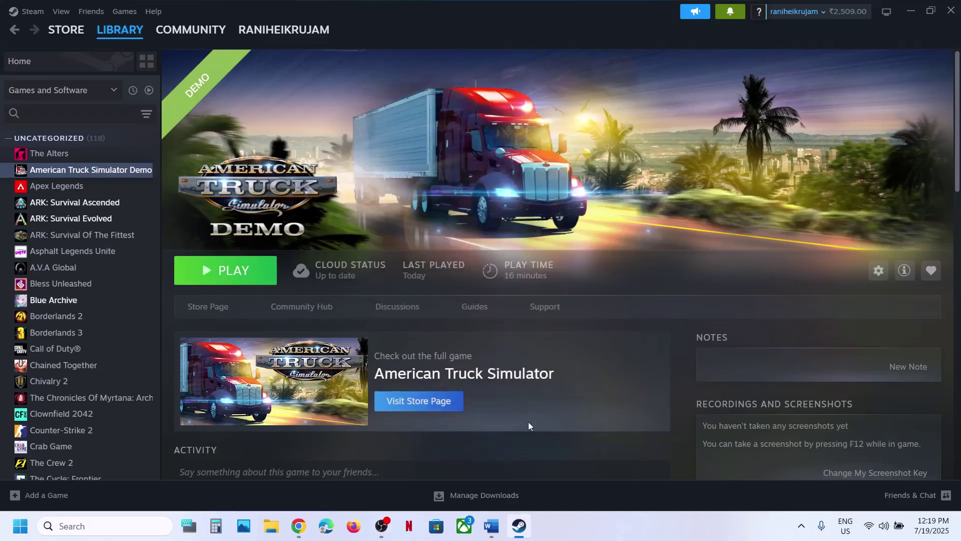
{"action": "left_click", "coordinate": [494, 521]}
{"action": "scroll", "coordinate": [636, 325], "scroll_direction": "down", "scroll_amount": 3}
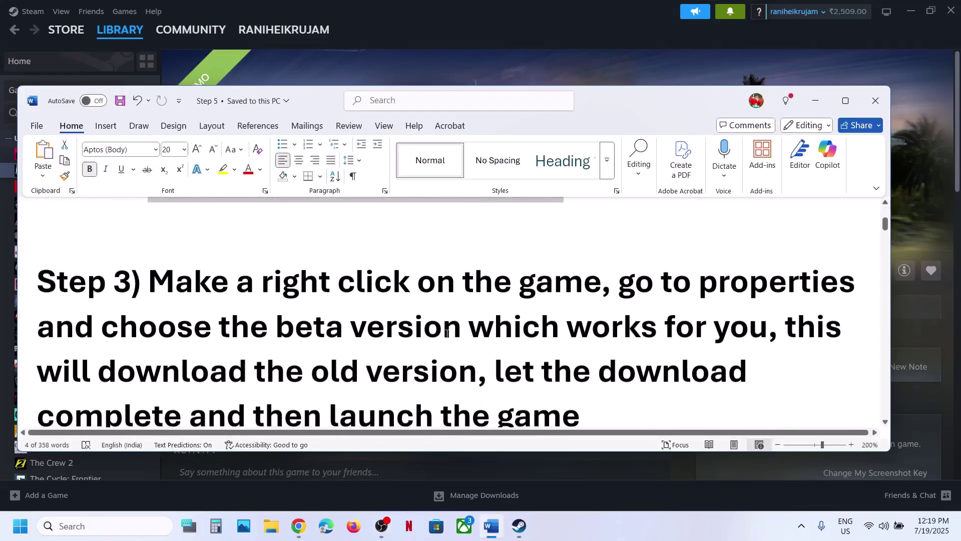
Step: Open the demo's Betas properties and confirm Beta Participation lists only None, then return to the guide
{"action": "left_click", "coordinate": [579, 51]}
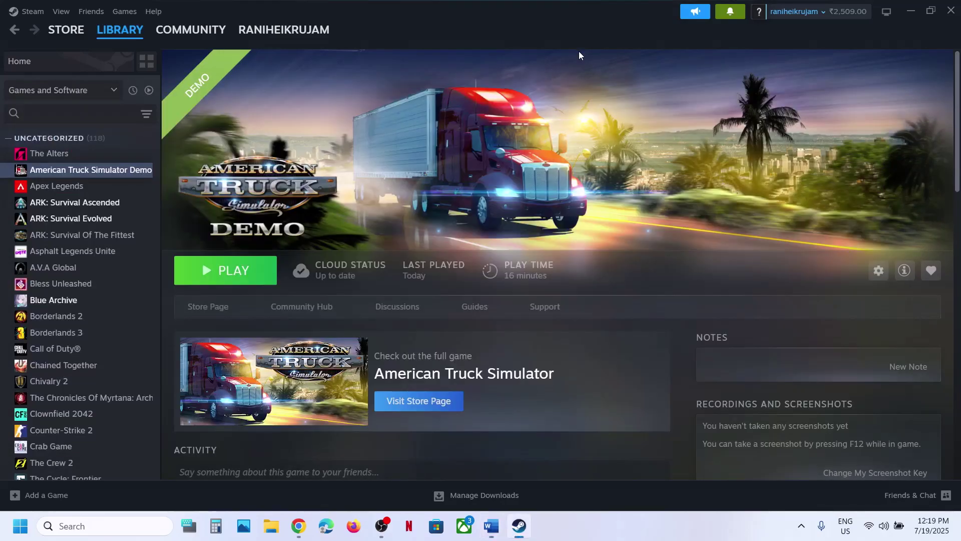
{"action": "right_click", "coordinate": [136, 176]}
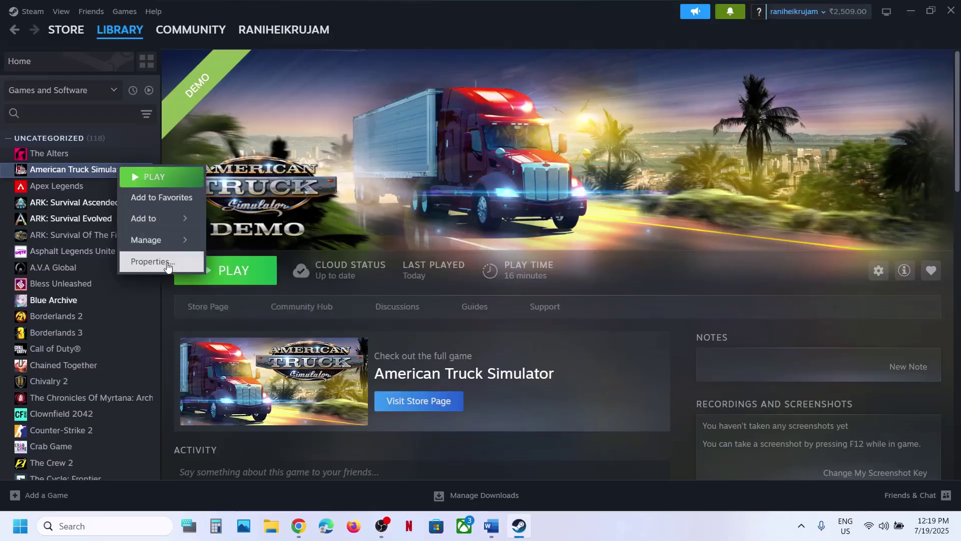
{"action": "left_click", "coordinate": [145, 259]}
{"action": "left_click", "coordinate": [253, 215]}
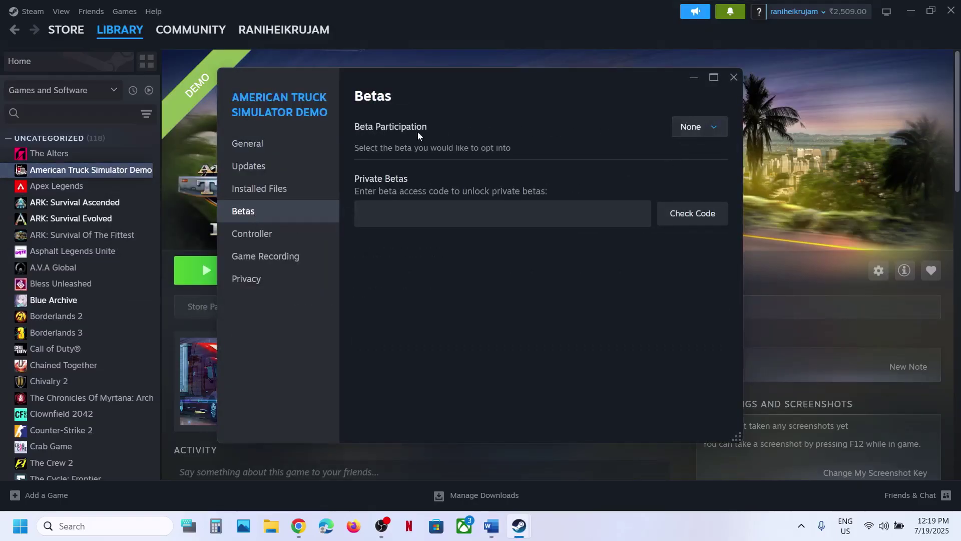
{"action": "left_click", "coordinate": [720, 127]}
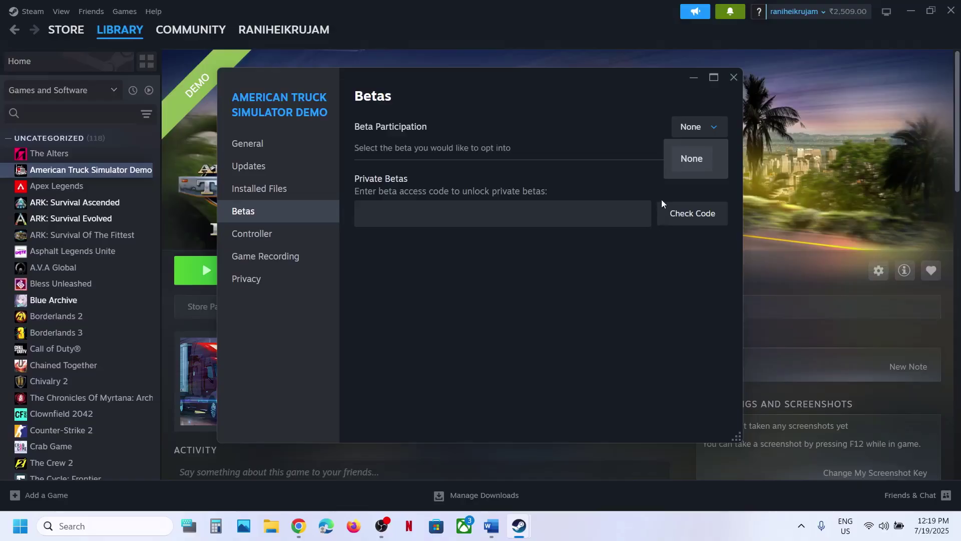
{"action": "left_click", "coordinate": [645, 175]}
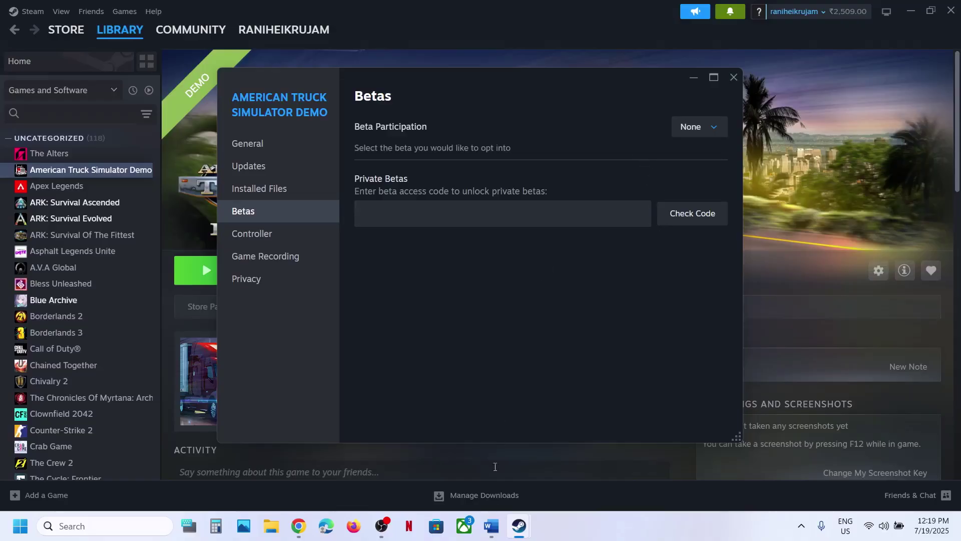
{"action": "left_click", "coordinate": [493, 525]}
{"action": "scroll", "coordinate": [509, 390], "scroll_direction": "down", "scroll_amount": 1}
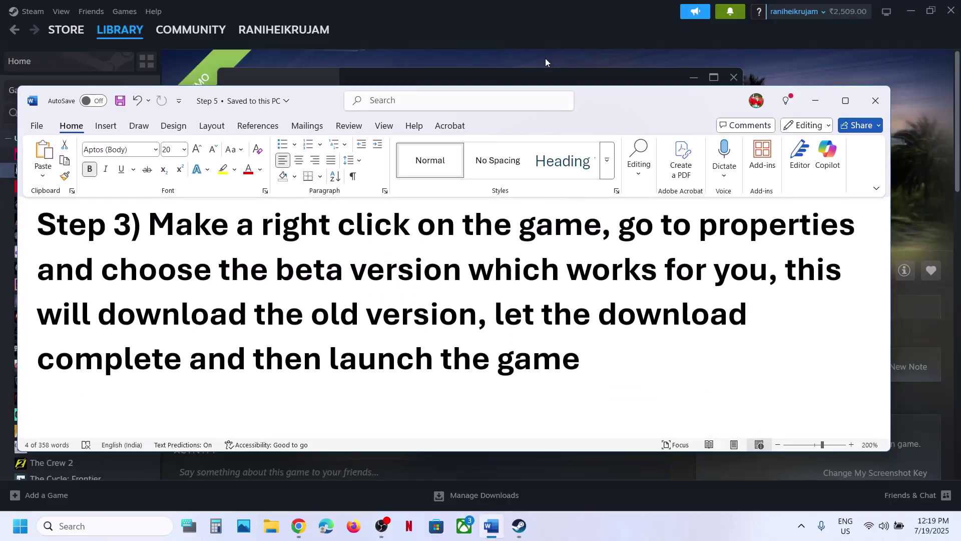
Step: Recheck the demo's Beta Participation list, then close its properties window
{"action": "left_click", "coordinate": [540, 73]}
{"action": "left_click_drag", "start_coordinate": [540, 74], "coordinate": [600, 92]}
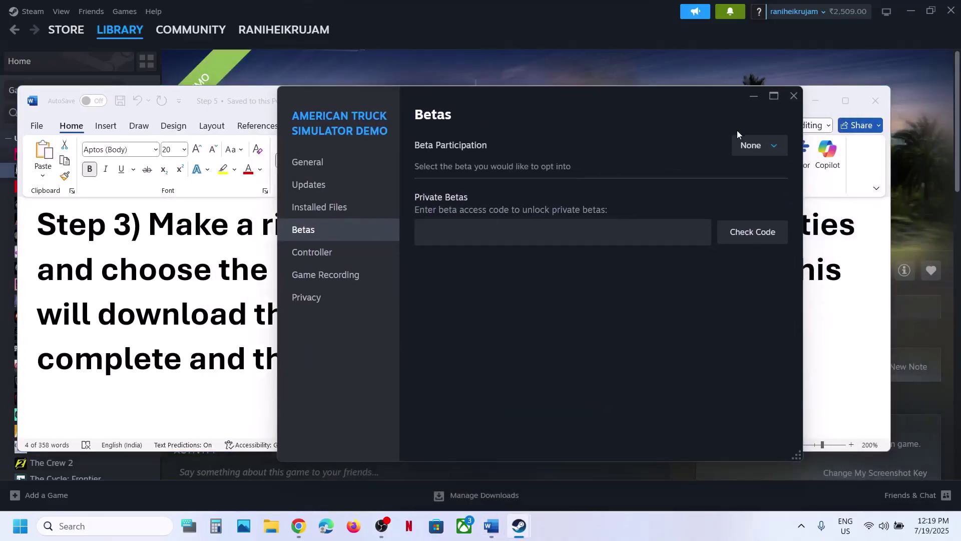
{"action": "left_click", "coordinate": [763, 152]}
{"action": "left_click", "coordinate": [666, 130]}
{"action": "left_click", "coordinate": [794, 95]}
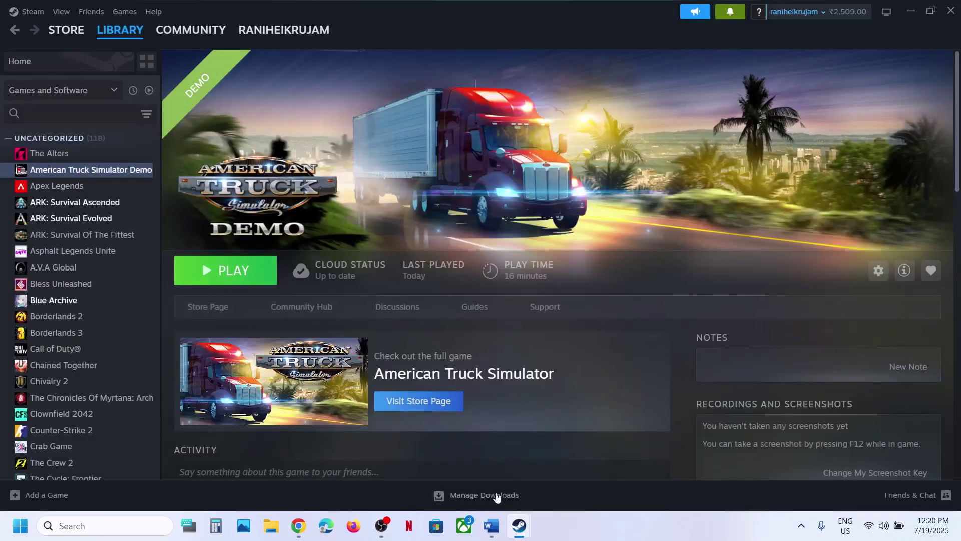
Step: Highlight the guide's Step 3 on choosing a beta and Step 4, 'Select Beta Participation to None'
{"action": "left_click", "coordinate": [492, 526]}
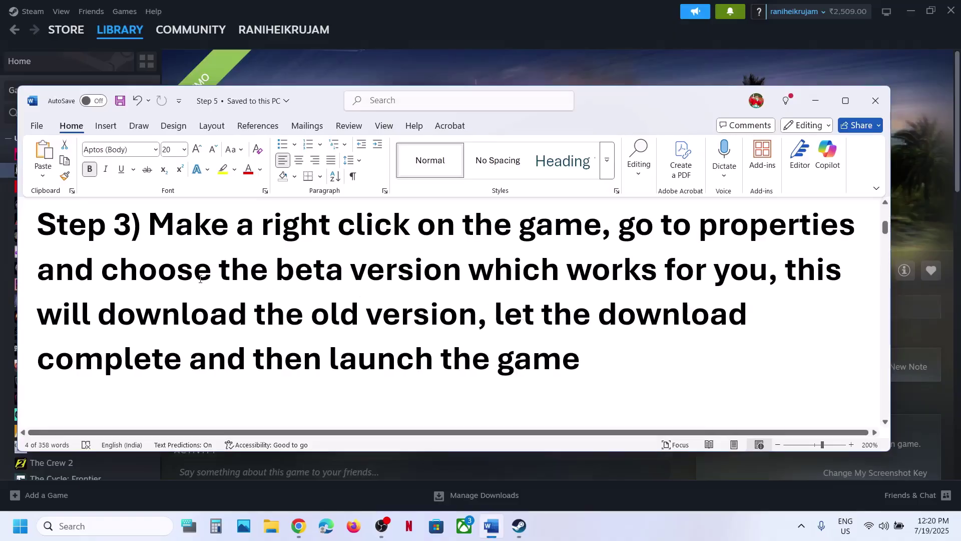
{"action": "left_click_drag", "start_coordinate": [200, 279], "coordinate": [705, 276]}
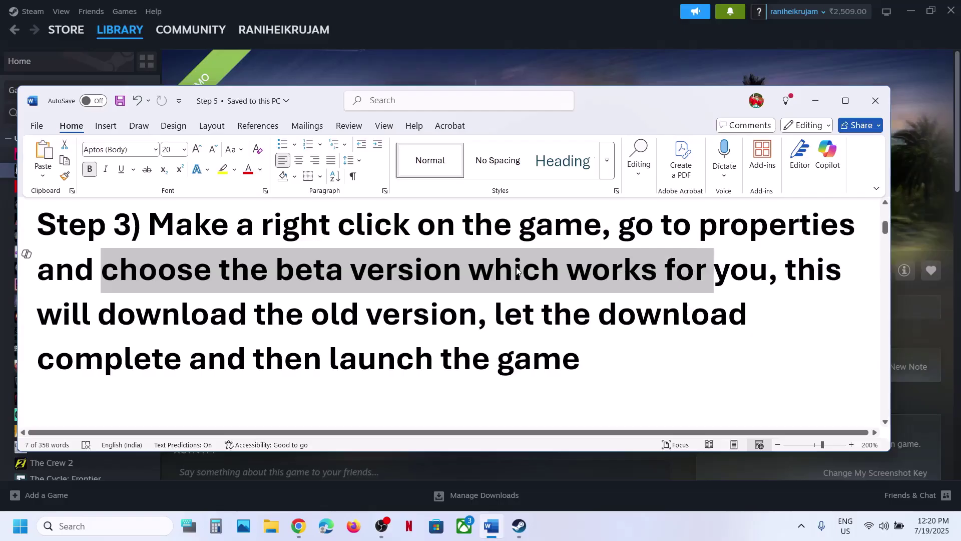
{"action": "scroll", "coordinate": [404, 314], "scroll_direction": "down", "scroll_amount": 4}
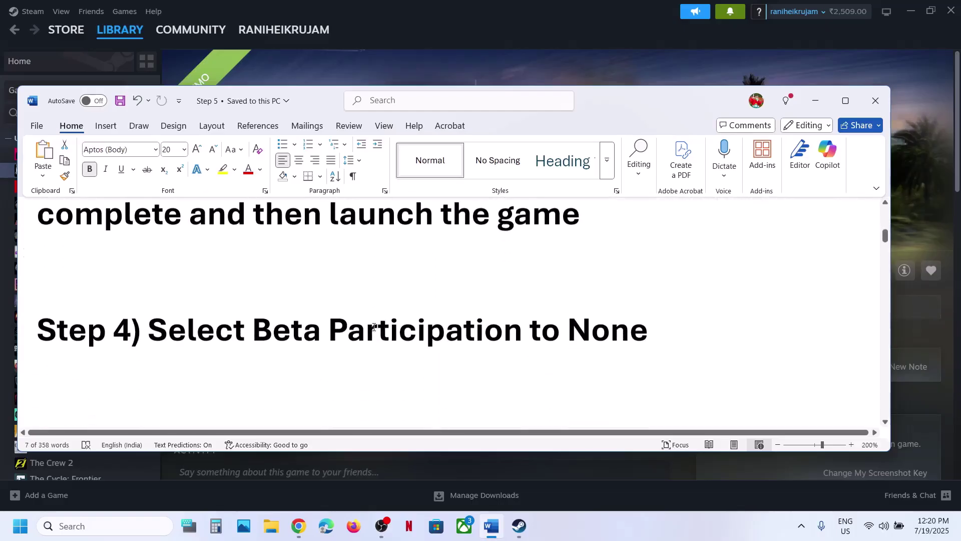
{"action": "left_click_drag", "start_coordinate": [177, 323], "coordinate": [600, 321]}
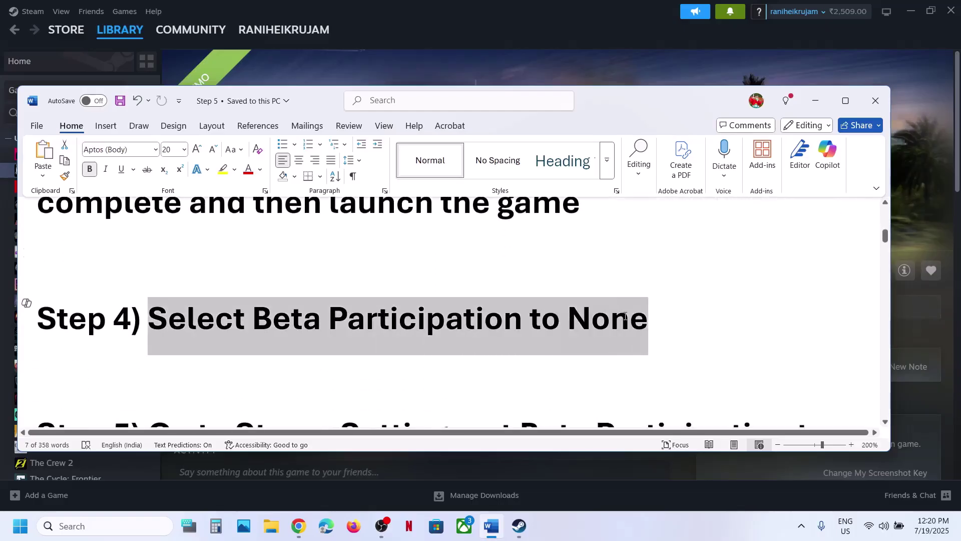
{"action": "left_click", "coordinate": [539, 80]}
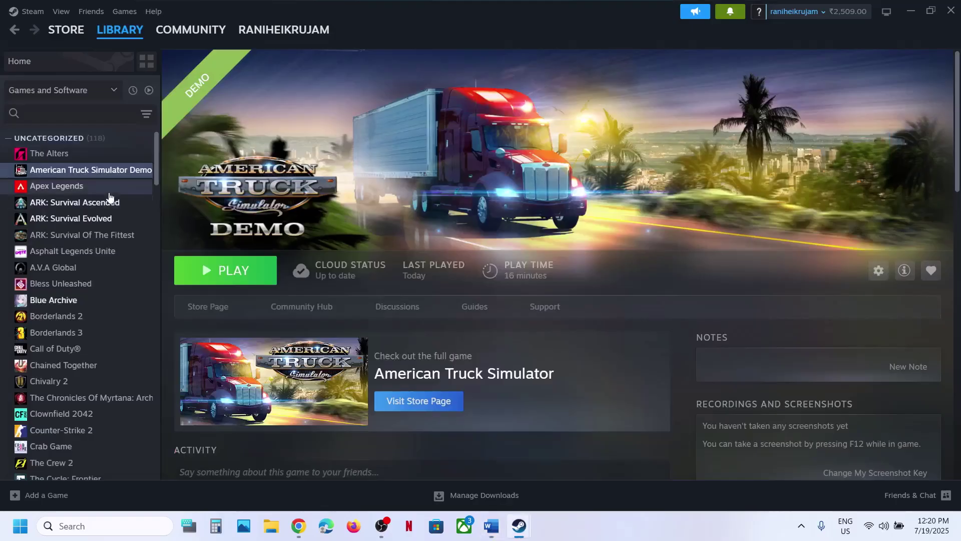
Step: Reopen the demo's Properties, leave Beta Participation on None, and close it before returning to the guide
{"action": "right_click", "coordinate": [103, 171]}
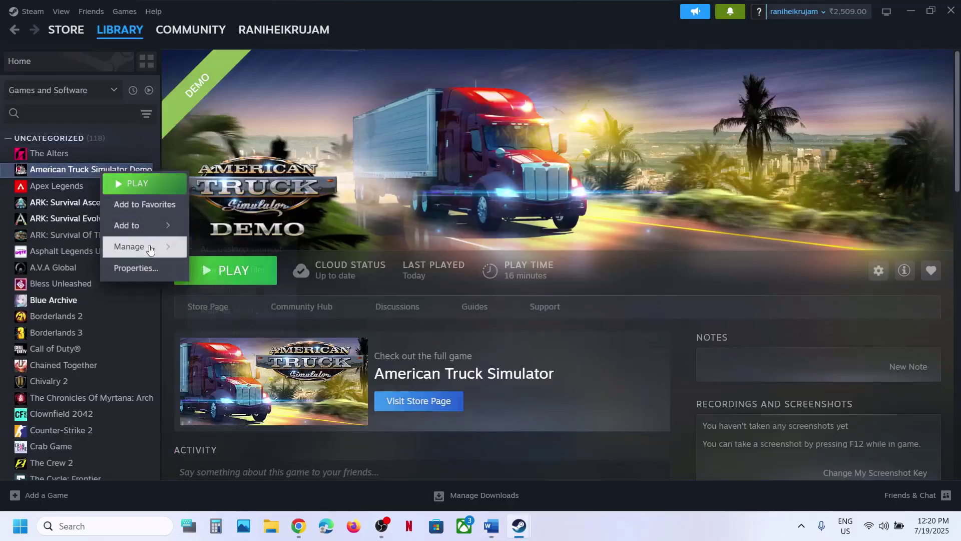
{"action": "left_click", "coordinate": [134, 268]}
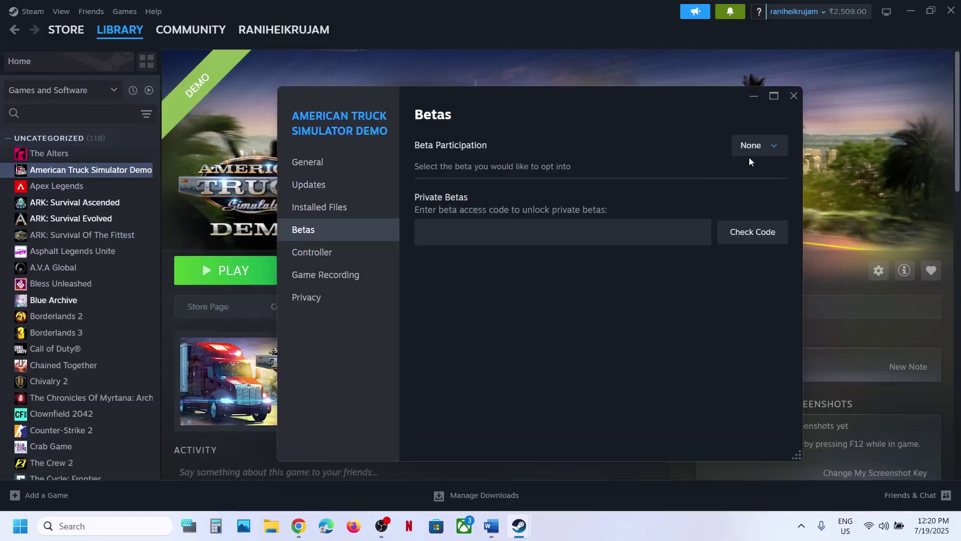
{"action": "left_click", "coordinate": [778, 148]}
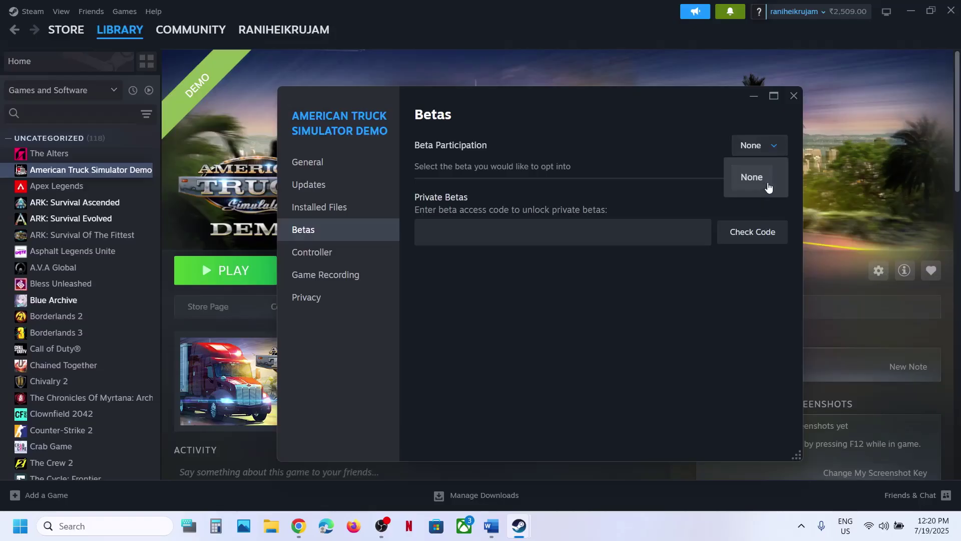
{"action": "left_click", "coordinate": [696, 158]}
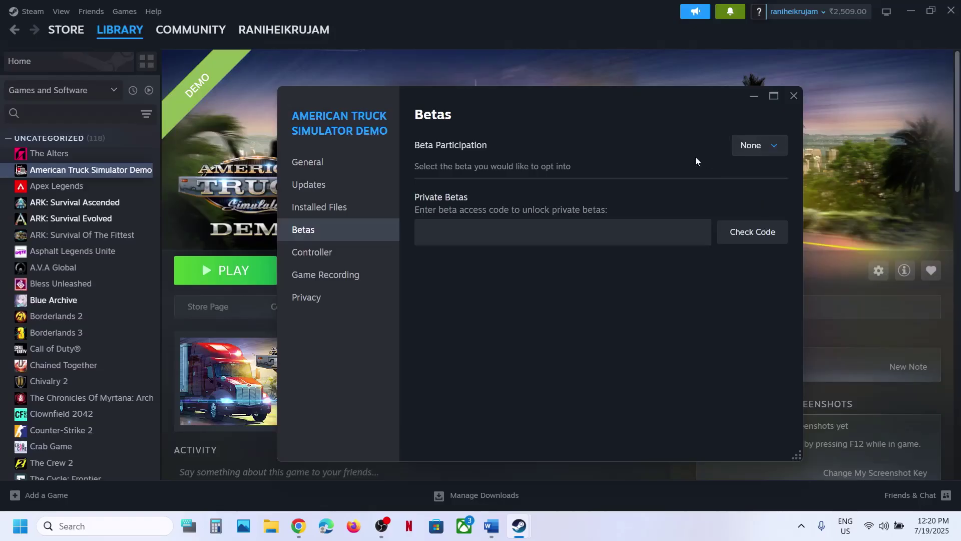
{"action": "left_click", "coordinate": [765, 152]}
{"action": "left_click", "coordinate": [753, 178]}
{"action": "left_click", "coordinate": [793, 97]}
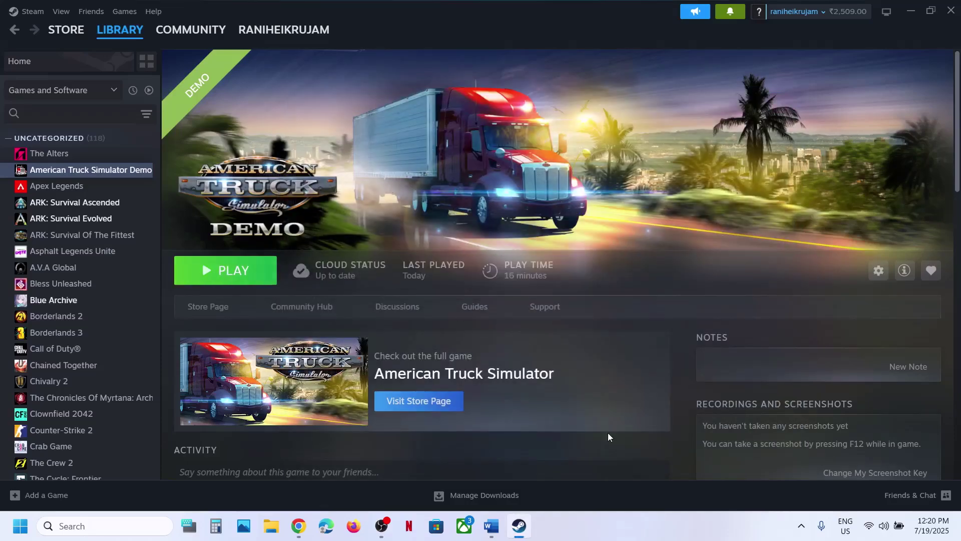
{"action": "left_click", "coordinate": [491, 525]}
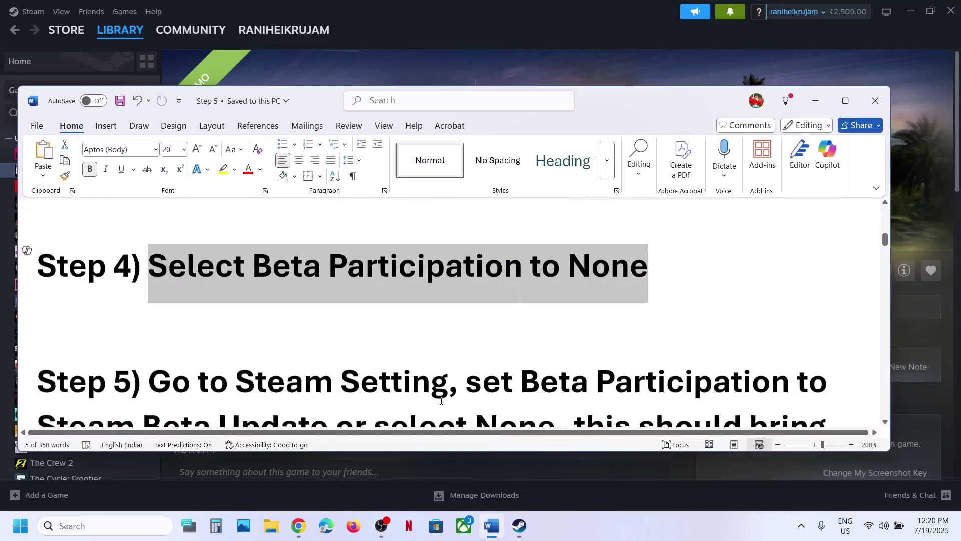
Step: Highlight the beta participation and Steam Beta Update wording in the guide's Step 5
{"action": "scroll", "coordinate": [441, 400], "scroll_direction": "down", "scroll_amount": 3}
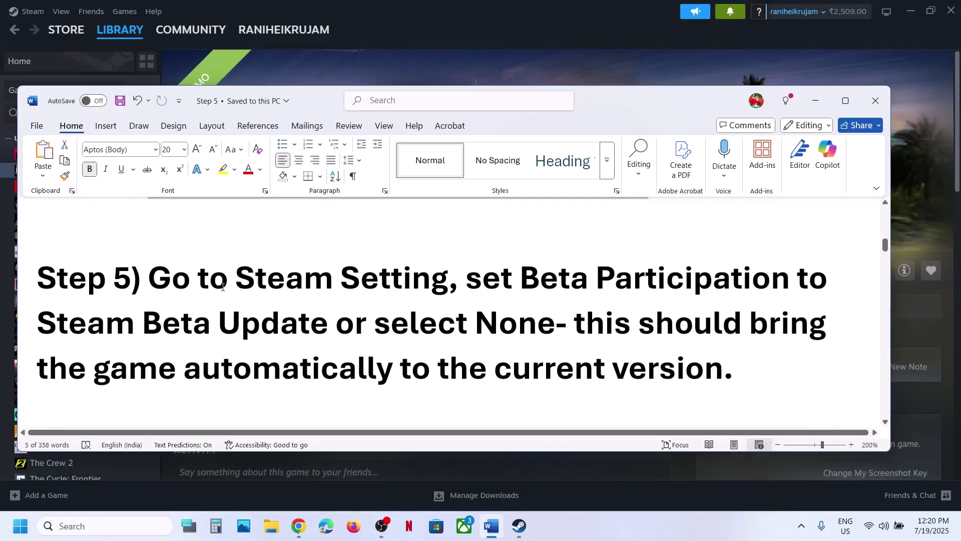
{"action": "left_click_drag", "start_coordinate": [223, 287], "coordinate": [328, 324]}
{"action": "left_click", "coordinate": [613, 288]}
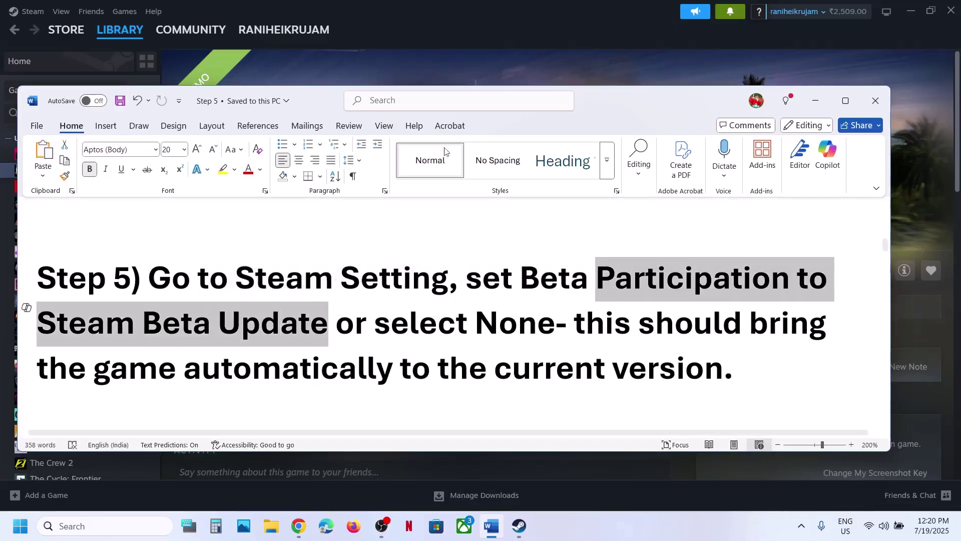
Step: Set Client Beta Participation under Interface settings to Steam Beta Update and restart Steam
{"action": "left_click", "coordinate": [438, 55]}
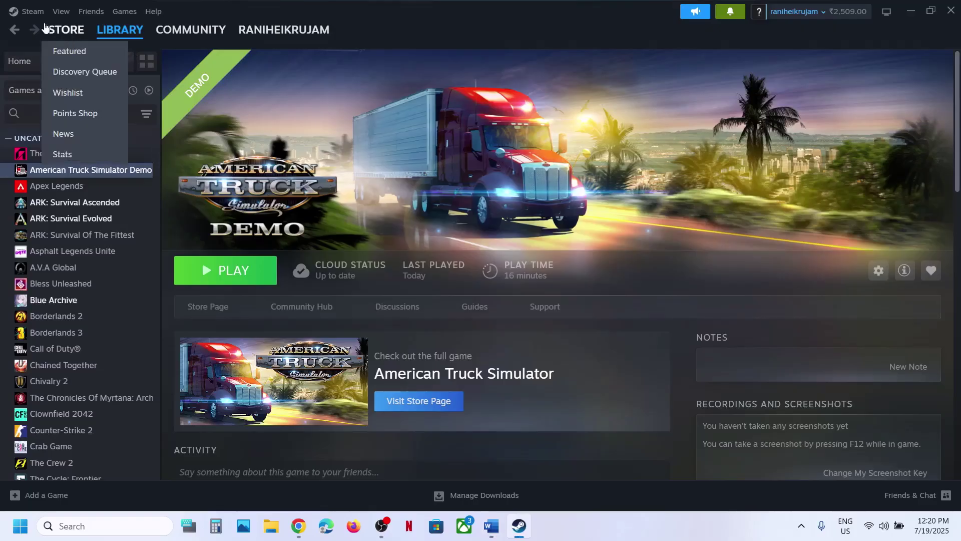
{"action": "left_click", "coordinate": [32, 12]}
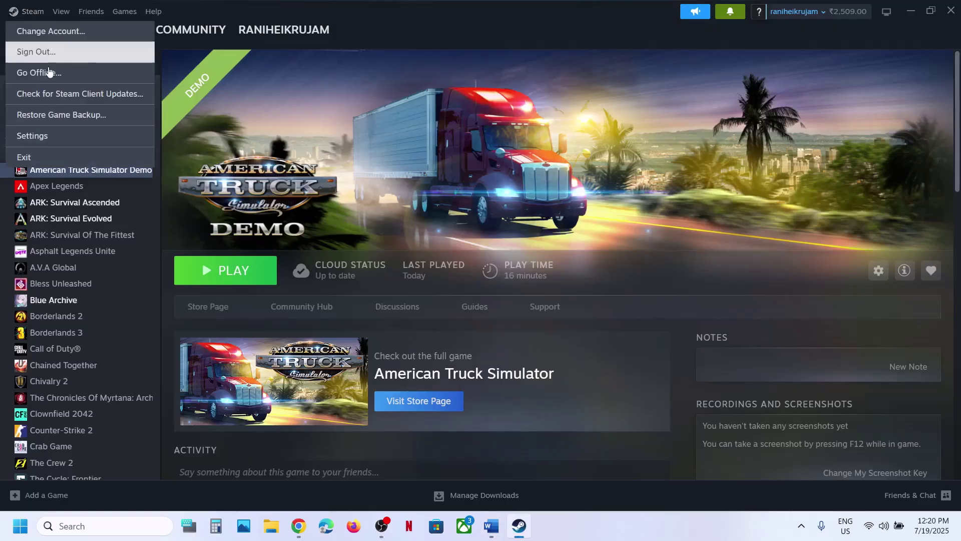
{"action": "left_click", "coordinate": [32, 135]}
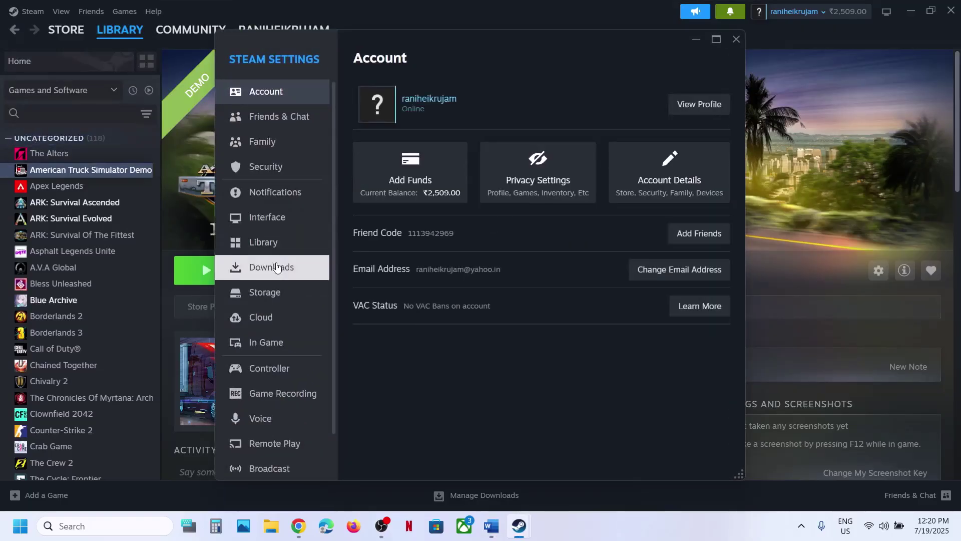
{"action": "left_click", "coordinate": [258, 218]}
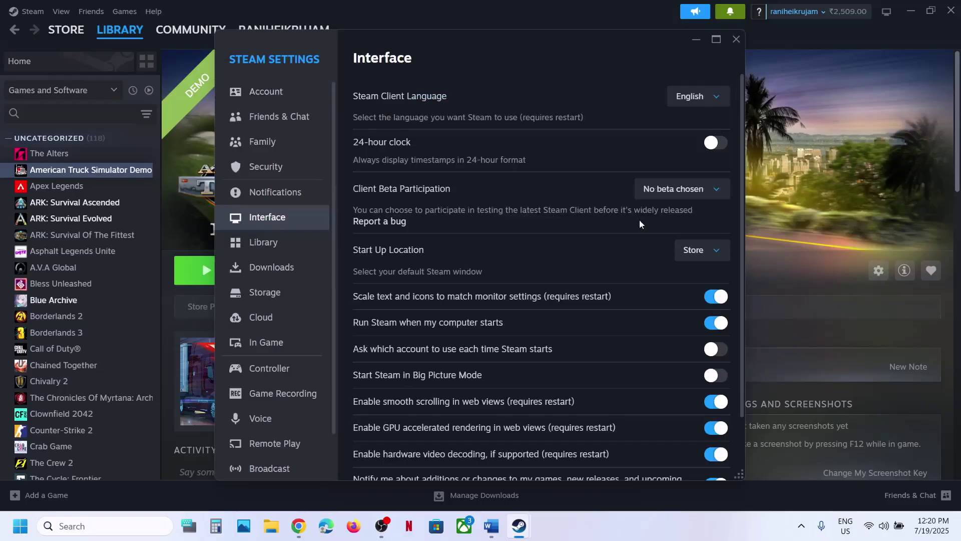
{"action": "left_click", "coordinate": [722, 195]}
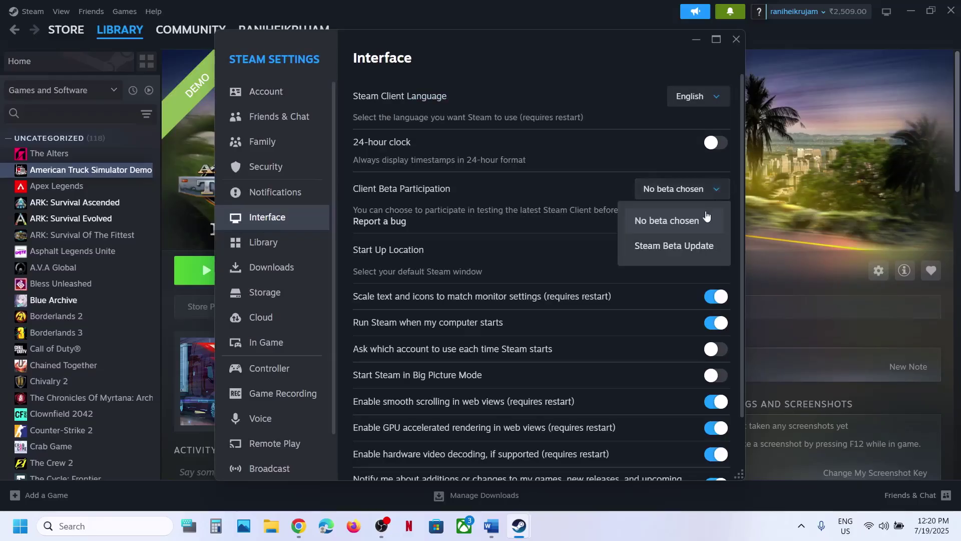
{"action": "left_click", "coordinate": [664, 248]}
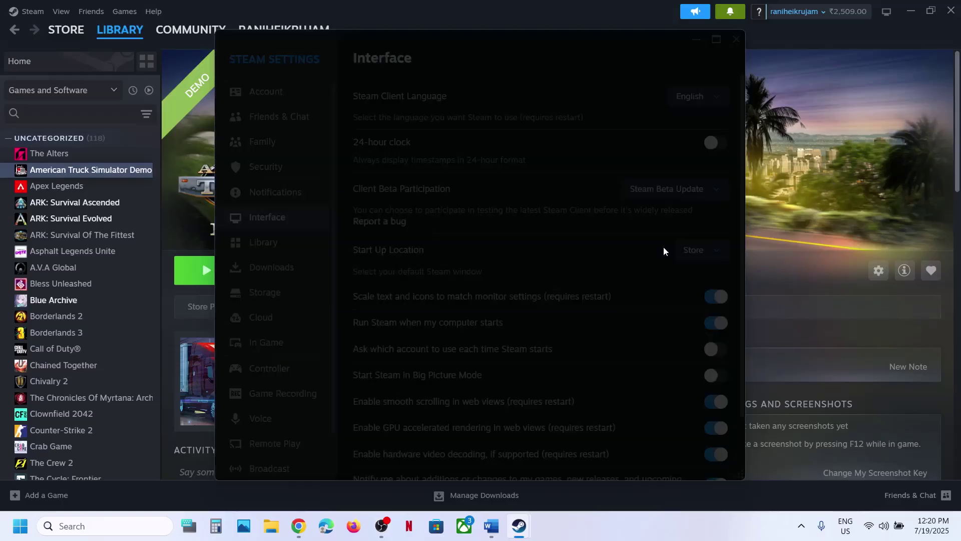
{"action": "left_click", "coordinate": [487, 289]}
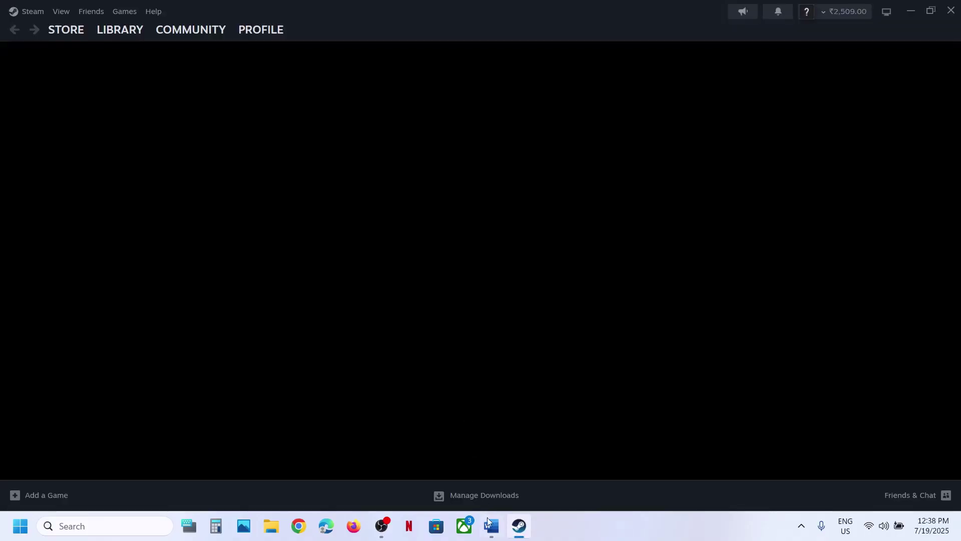
Step: Select 'Beta' and 'Steam Beta Update' in the guide's Step 5, then clear the highlight
{"action": "left_click", "coordinate": [489, 523]}
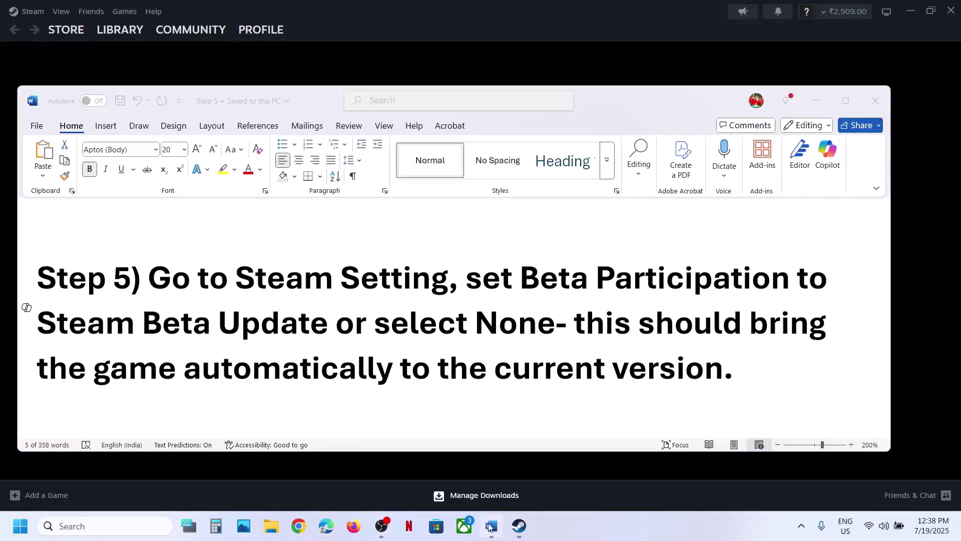
{"action": "left_click", "coordinate": [618, 323]}
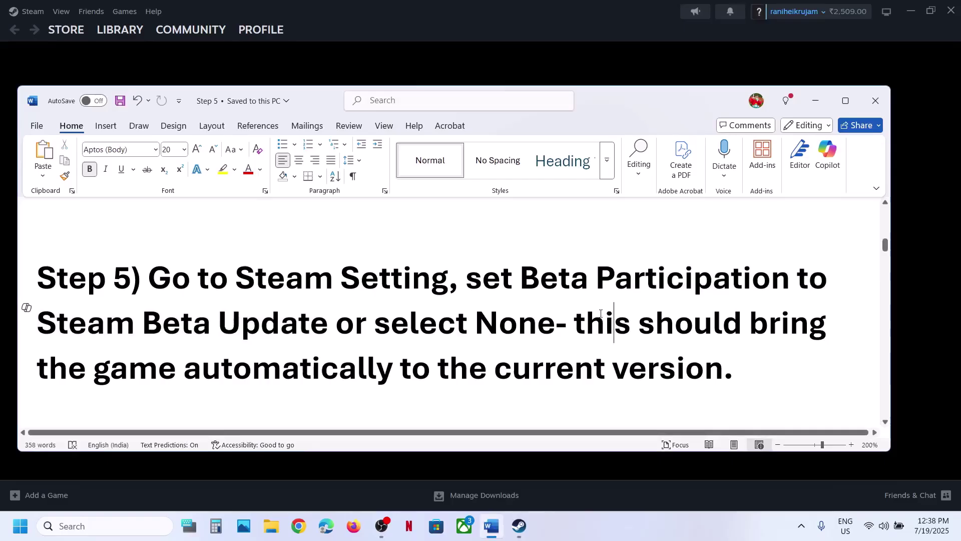
{"action": "double_click", "coordinate": [530, 281]}
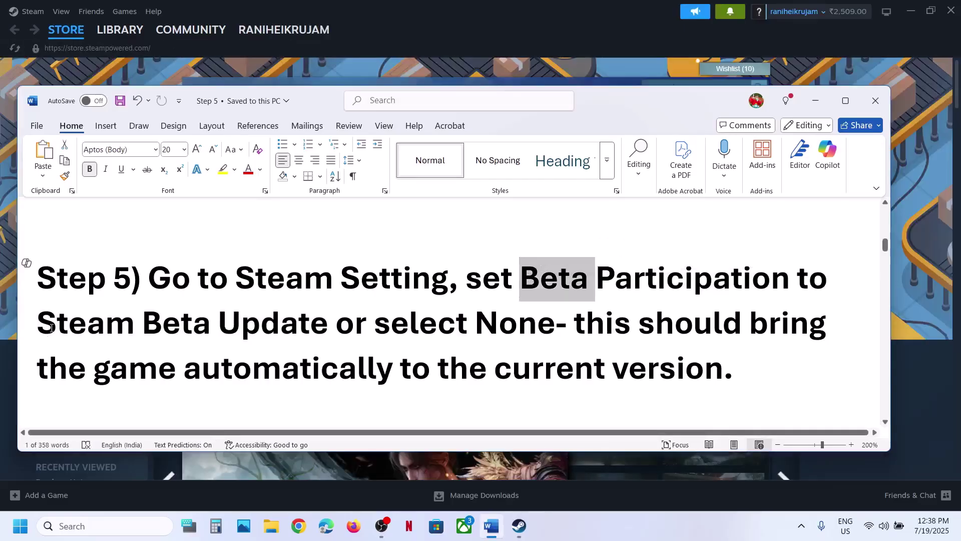
{"action": "left_click_drag", "start_coordinate": [51, 328], "coordinate": [333, 325]}
{"action": "left_click", "coordinate": [497, 340]}
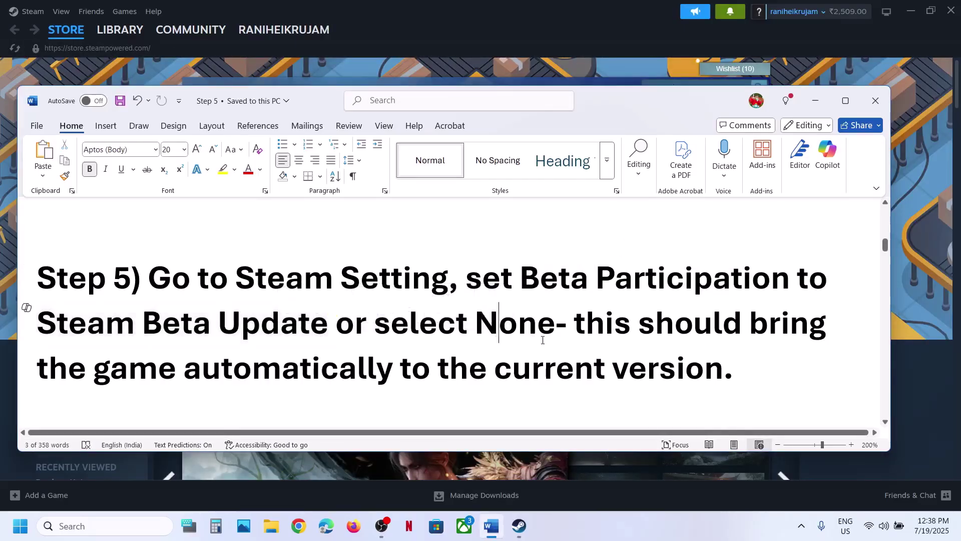
Step: Open Steam's Settings window from the Steam menu
{"action": "left_click", "coordinate": [437, 28]}
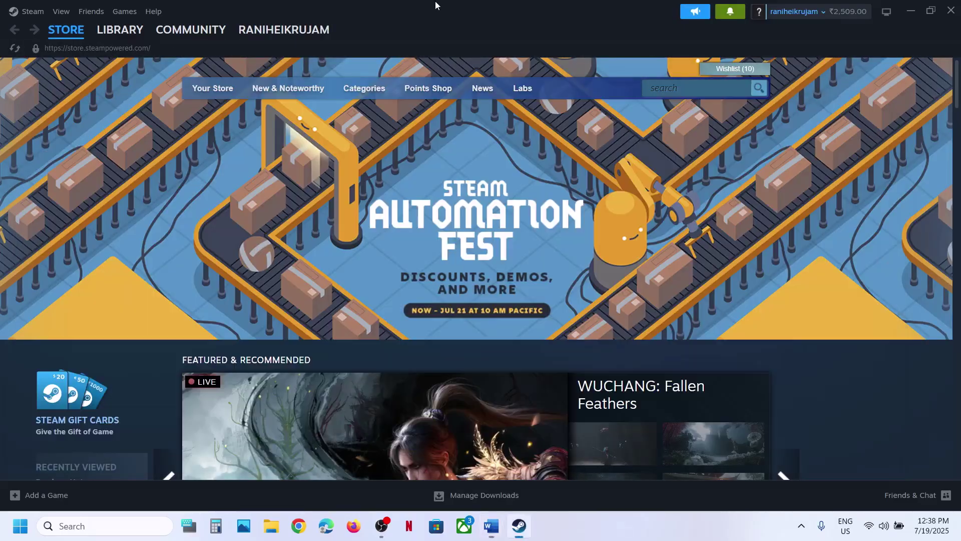
{"action": "left_click", "coordinate": [29, 11]}
{"action": "left_click", "coordinate": [43, 134]}
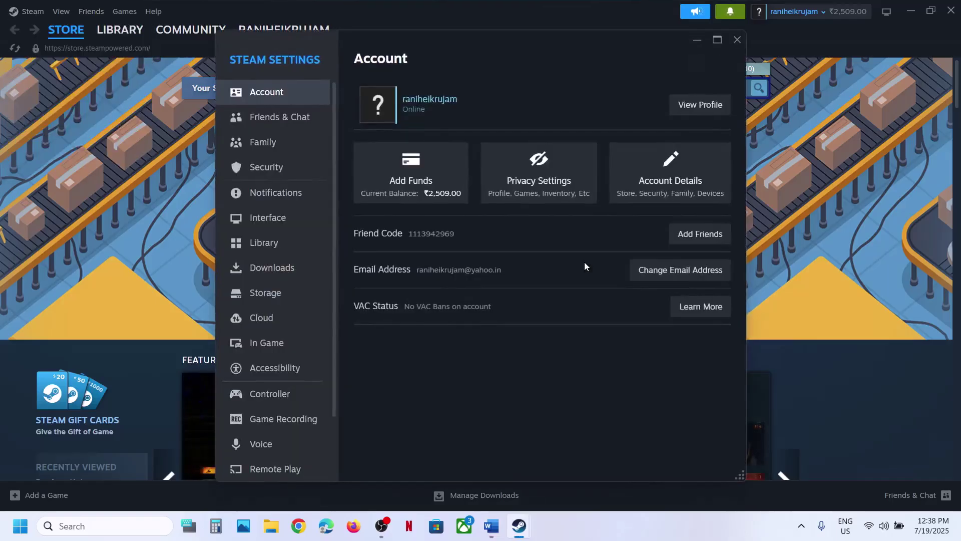
Step: Change Client Beta Participation under Interface to No beta chosen and restart Steam
{"action": "left_click", "coordinate": [269, 219]}
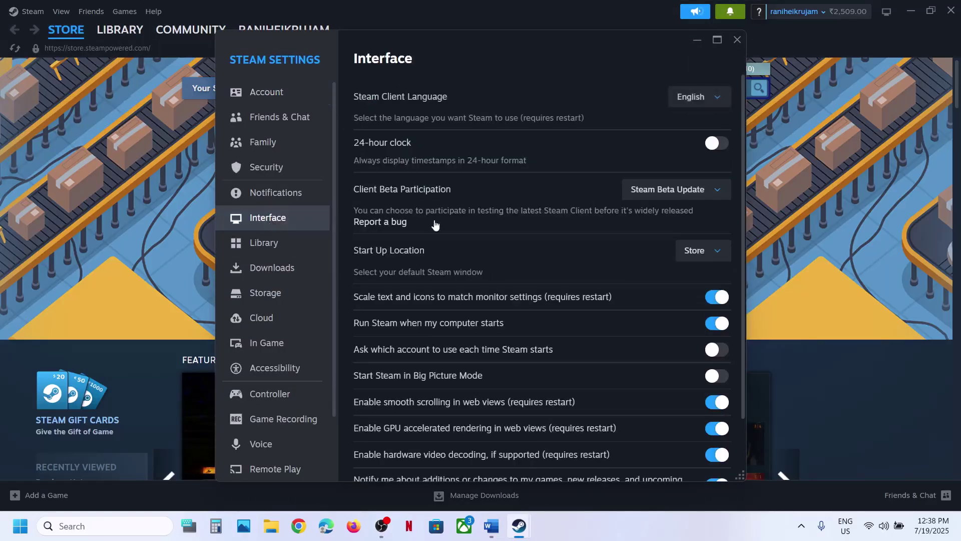
{"action": "left_click", "coordinate": [717, 192]}
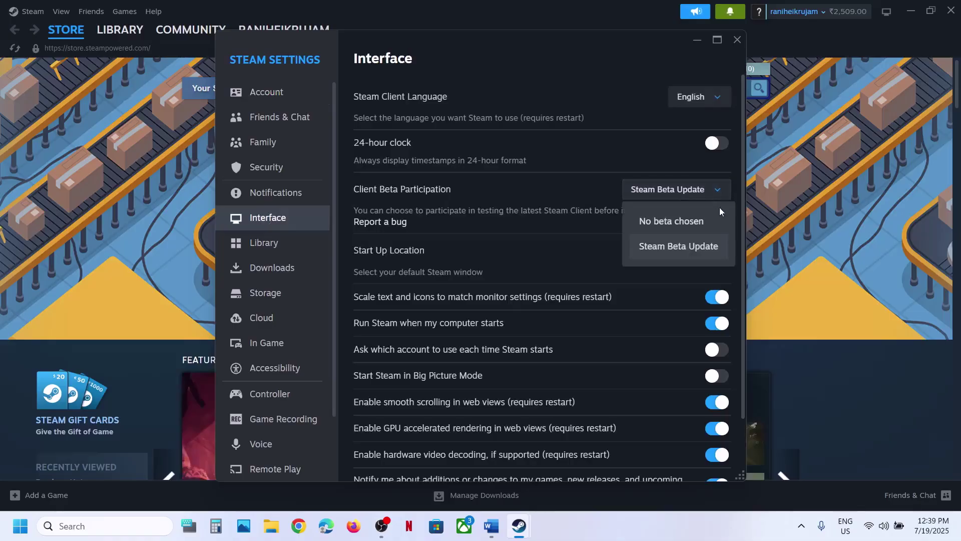
{"action": "left_click", "coordinate": [689, 223]}
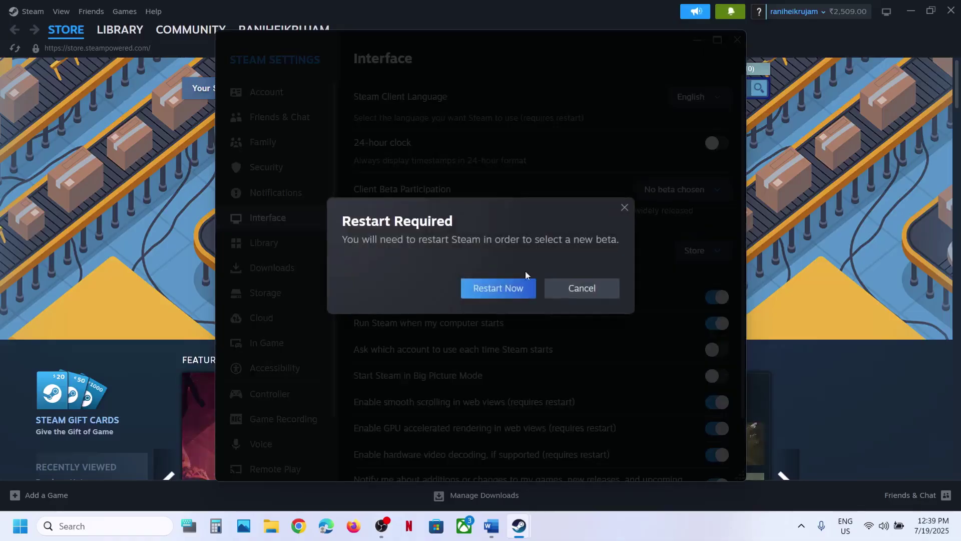
{"action": "left_click", "coordinate": [496, 291]}
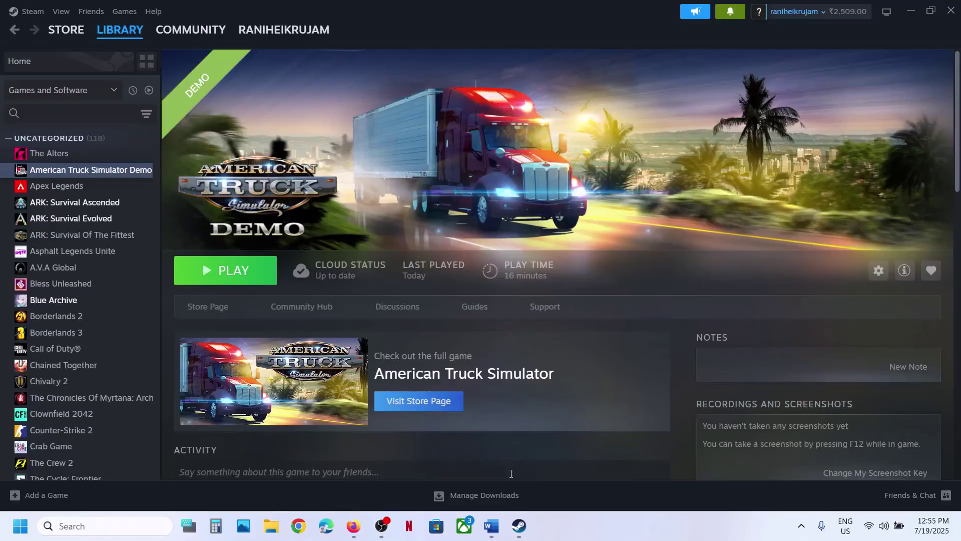
Step: Scroll the guide to Step 6, highlight the config.cfg rename instruction, and return to Steam
{"action": "left_click", "coordinate": [491, 526]}
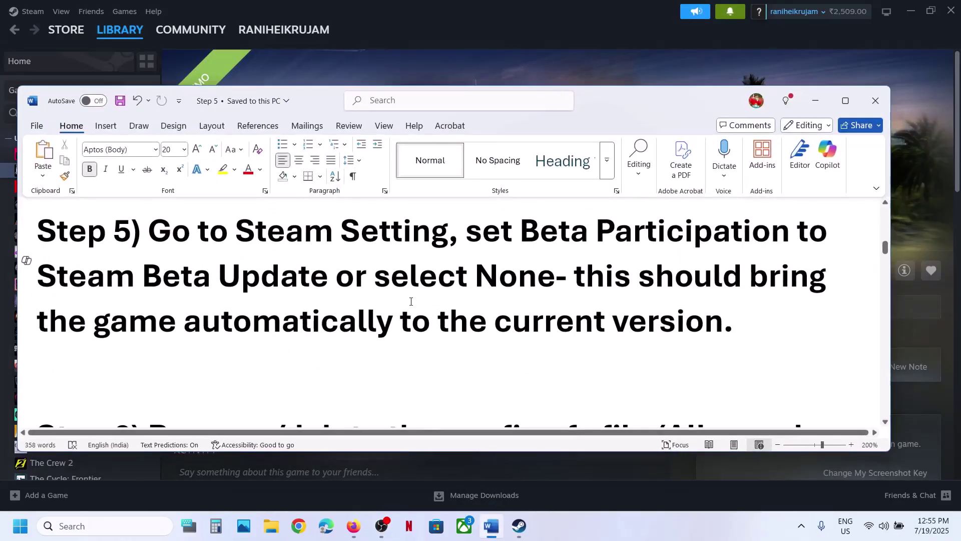
{"action": "scroll", "coordinate": [411, 301], "scroll_direction": "down", "scroll_amount": 2}
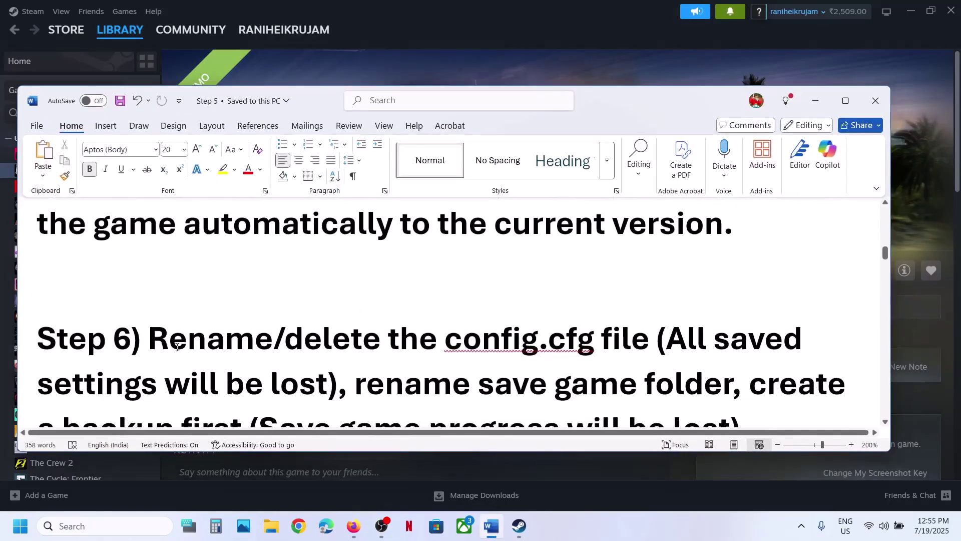
{"action": "left_click_drag", "start_coordinate": [149, 347], "coordinate": [623, 350]}
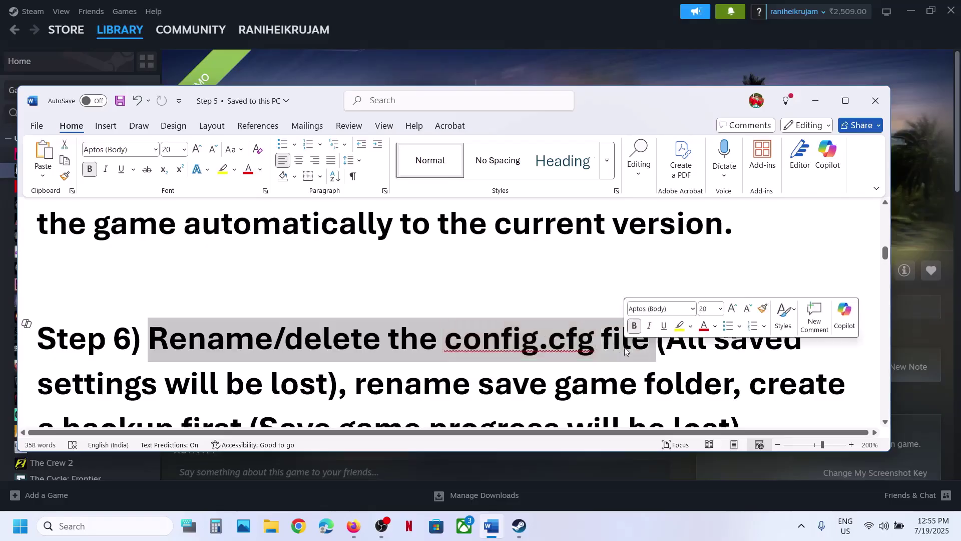
{"action": "left_click", "coordinate": [569, 68]}
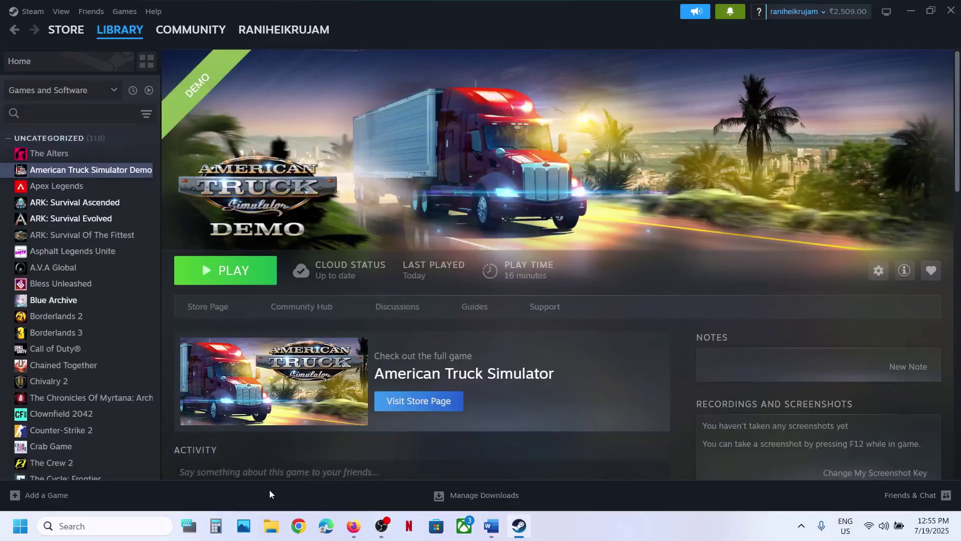
Step: Copy config.cfg from Documents\American Truck Simulator onto the desktop as a backup
{"action": "left_click", "coordinate": [270, 526]}
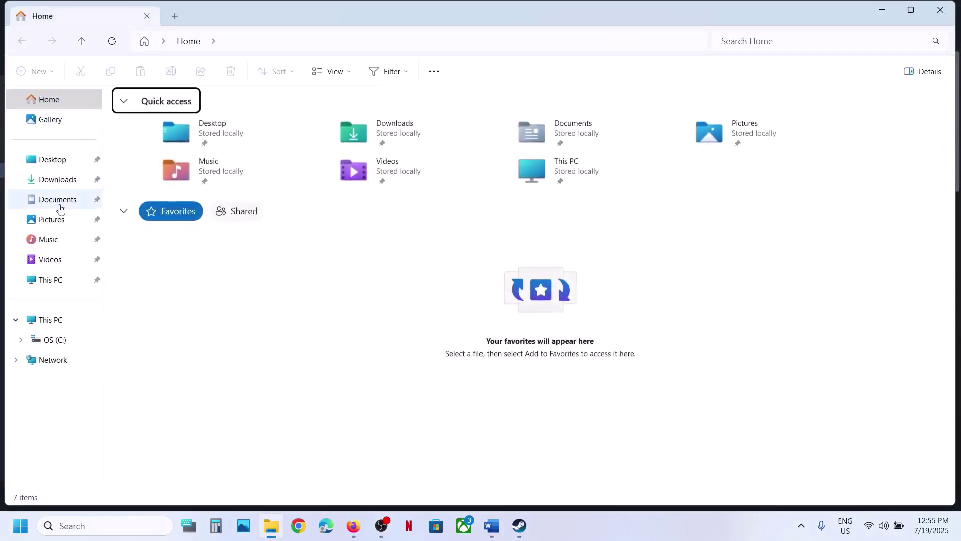
{"action": "left_click", "coordinate": [60, 208]}
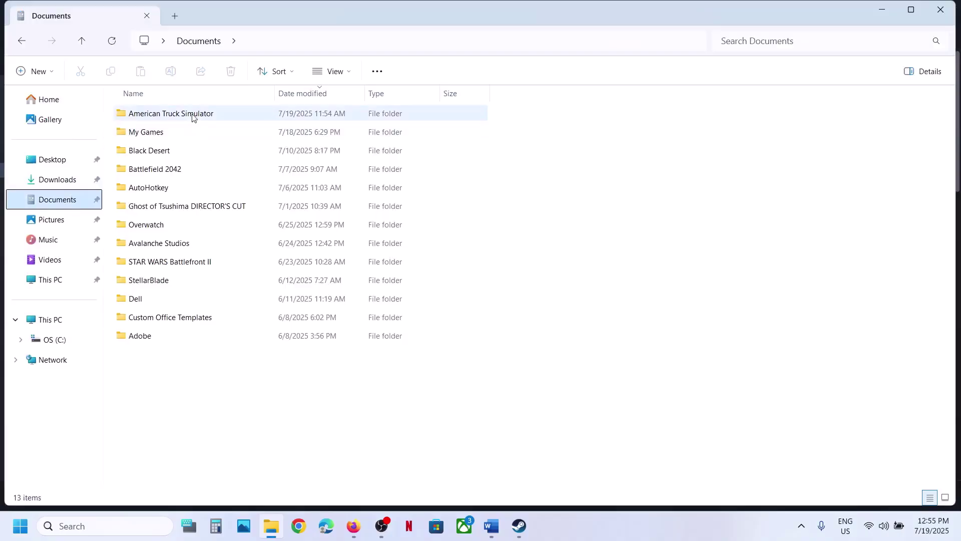
{"action": "left_click", "coordinate": [192, 117]}
{"action": "double_click", "coordinate": [210, 115]}
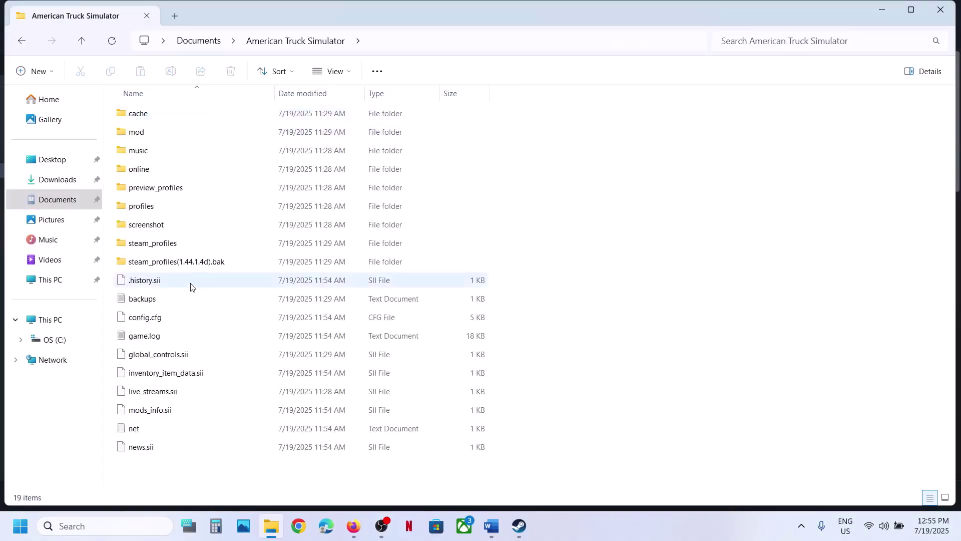
{"action": "left_click", "coordinate": [159, 320]}
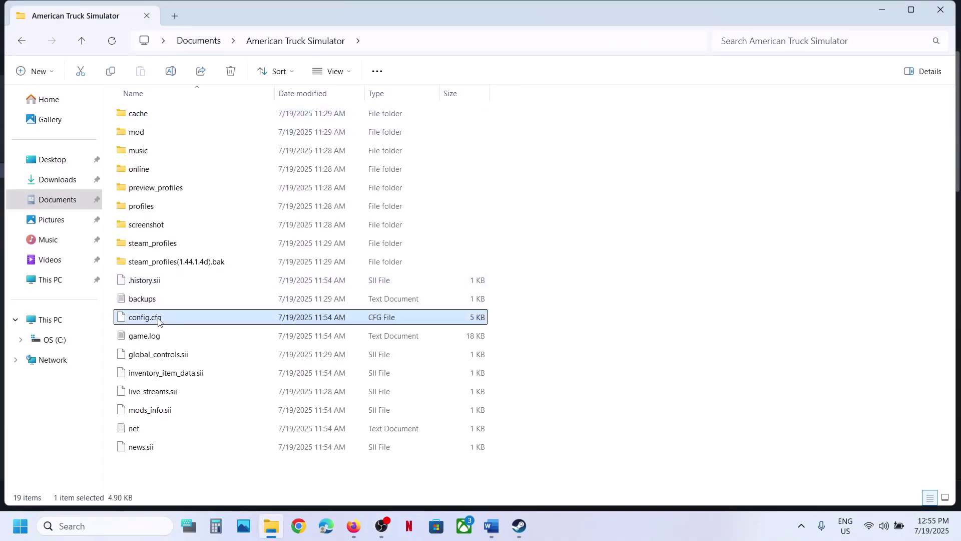
{"action": "right_click", "coordinate": [159, 321]}
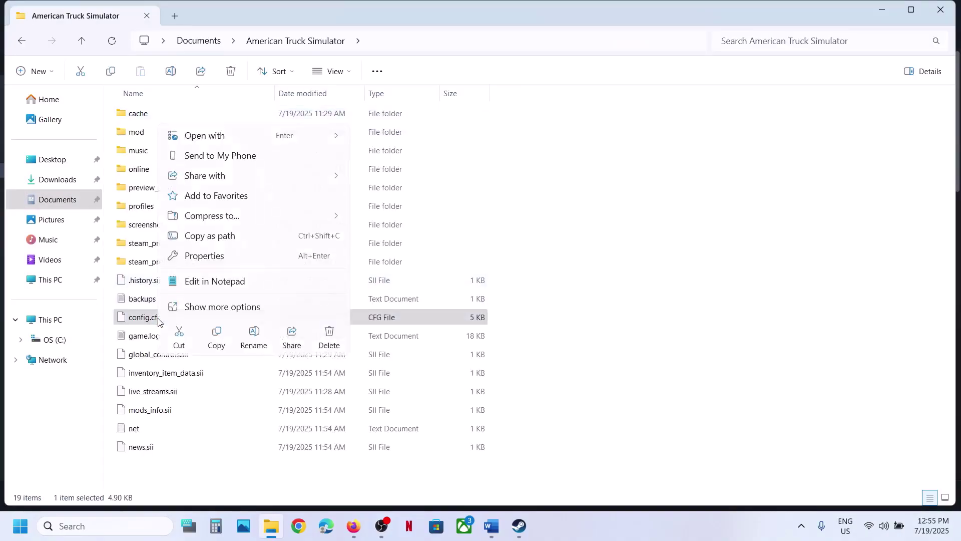
{"action": "left_click", "coordinate": [217, 334]}
{"action": "key", "text": "super+d"}
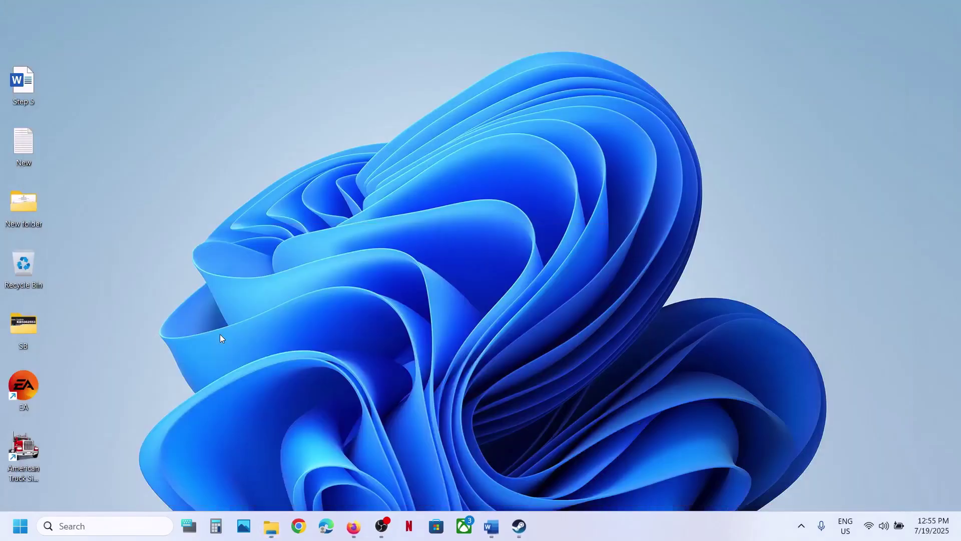
{"action": "key", "text": "ctrl+v"}
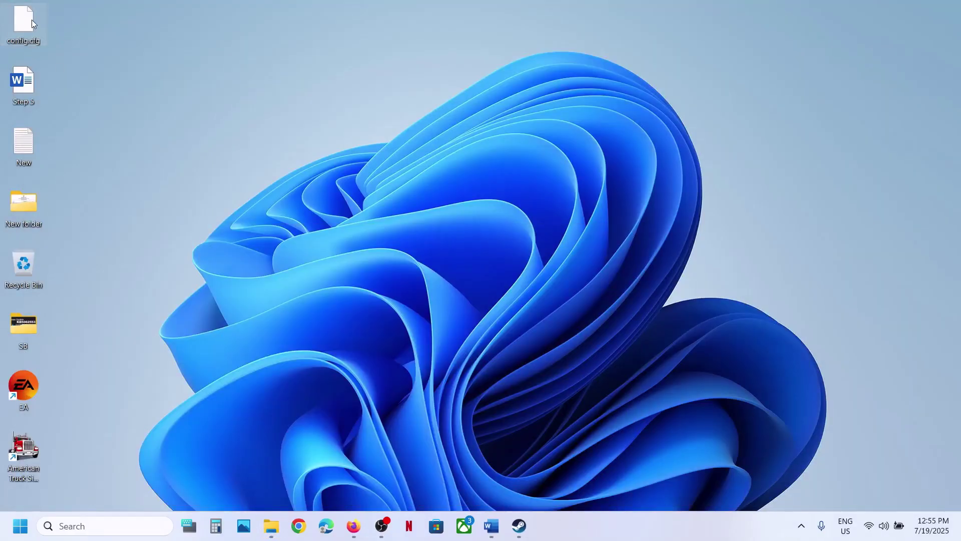
{"action": "left_click_drag", "start_coordinate": [32, 23], "coordinate": [370, 176]}
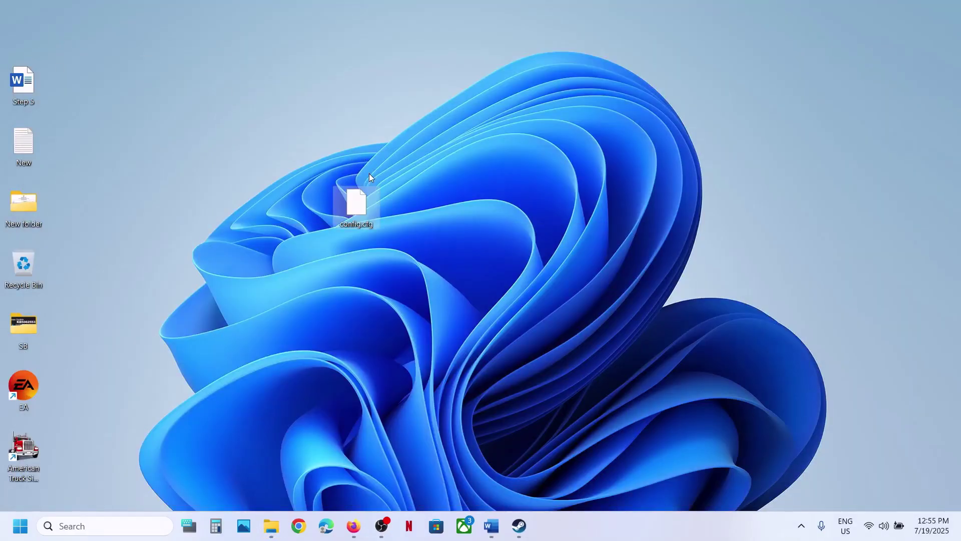
Step: Rename the original config.cfg to config.cfg.old, accepting the extension-change warning
{"action": "left_click", "coordinate": [271, 526]}
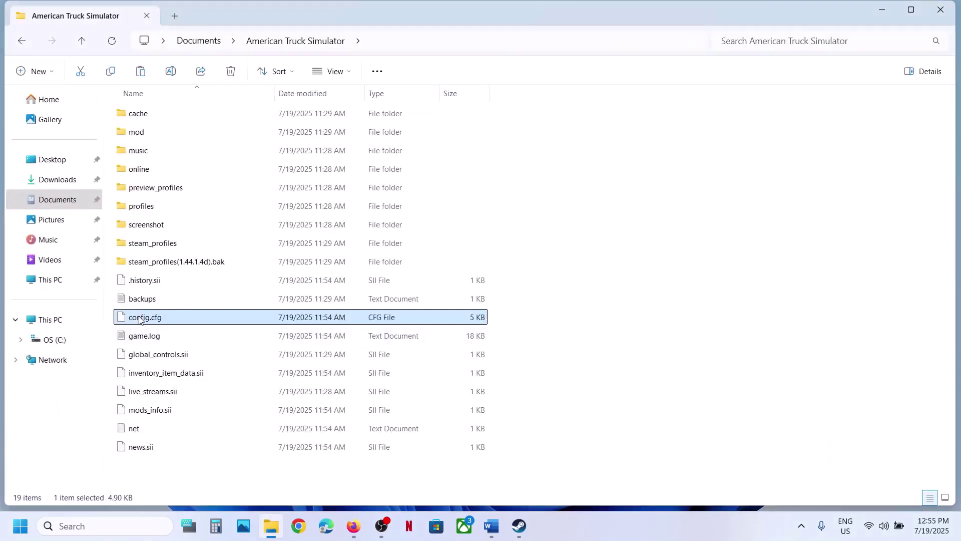
{"action": "right_click", "coordinate": [140, 321]}
{"action": "left_click", "coordinate": [231, 332]}
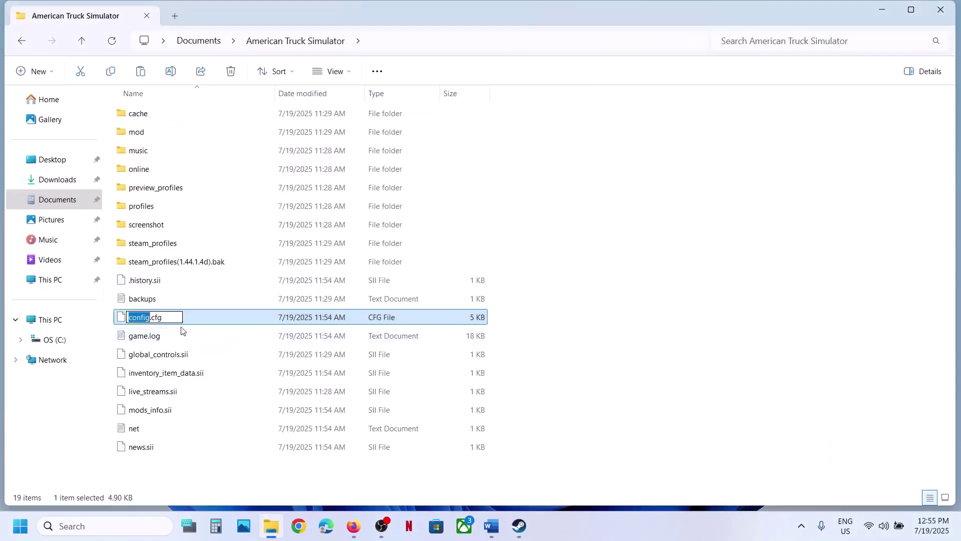
{"action": "left_click", "coordinate": [171, 317]}
{"action": "left_click", "coordinate": [212, 468]}
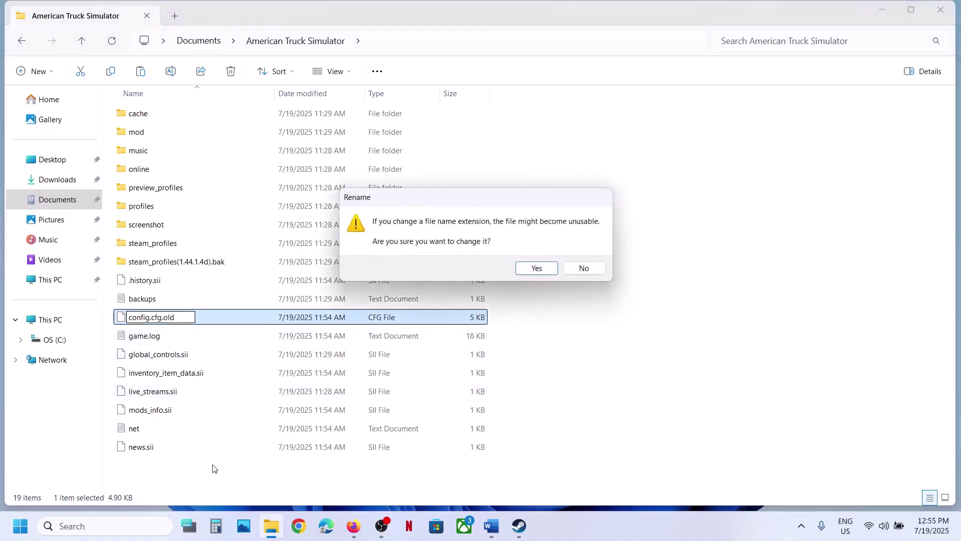
{"action": "left_click", "coordinate": [533, 268]}
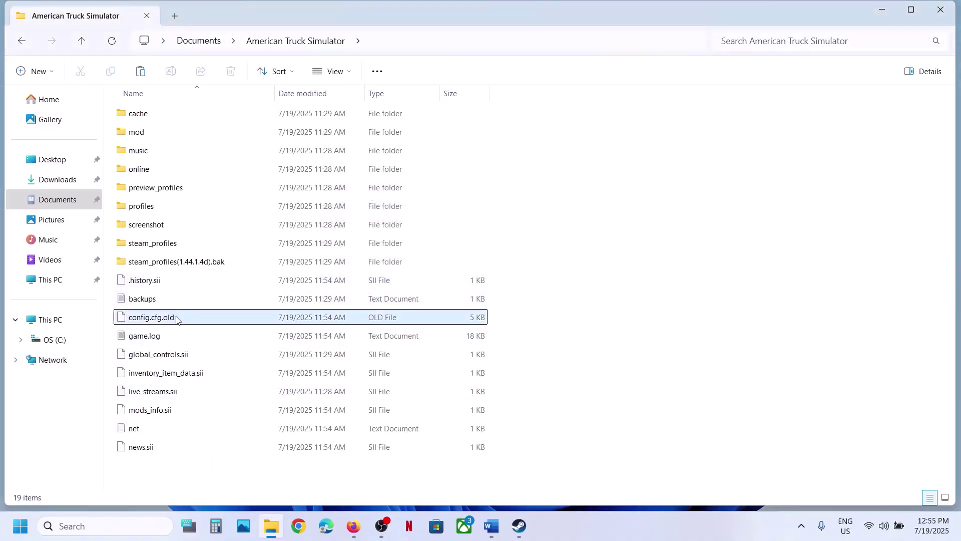
{"action": "left_click", "coordinate": [517, 373]}
{"action": "left_click", "coordinate": [519, 527]}
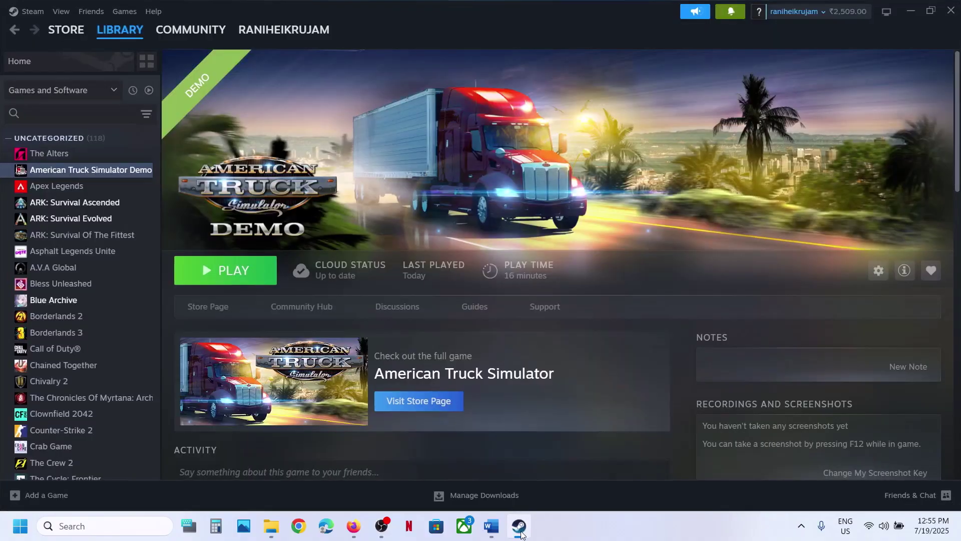
Step: Highlight Step 6's notes on lost settings, renaming the save game folder, and backing up first
{"action": "left_click", "coordinate": [493, 532]}
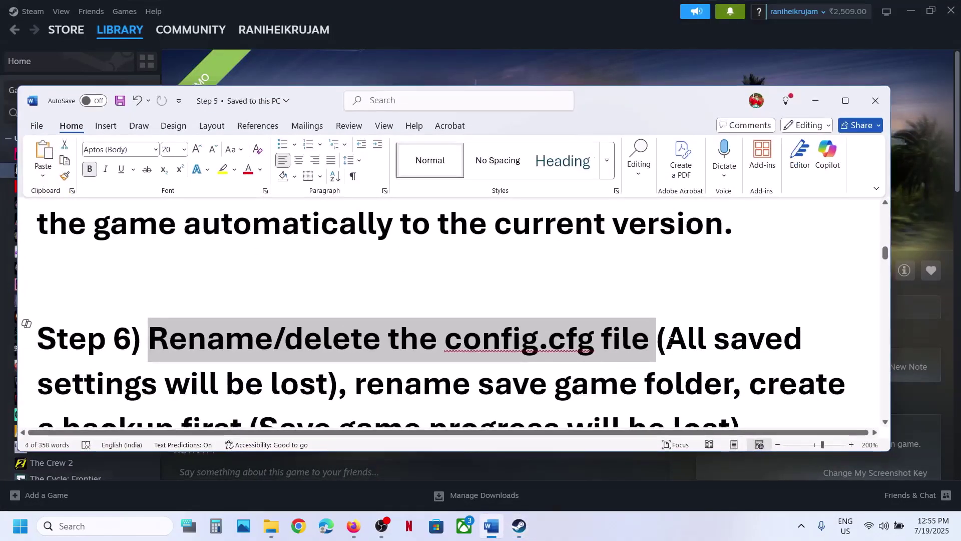
{"action": "left_click_drag", "start_coordinate": [666, 339], "coordinate": [328, 398]}
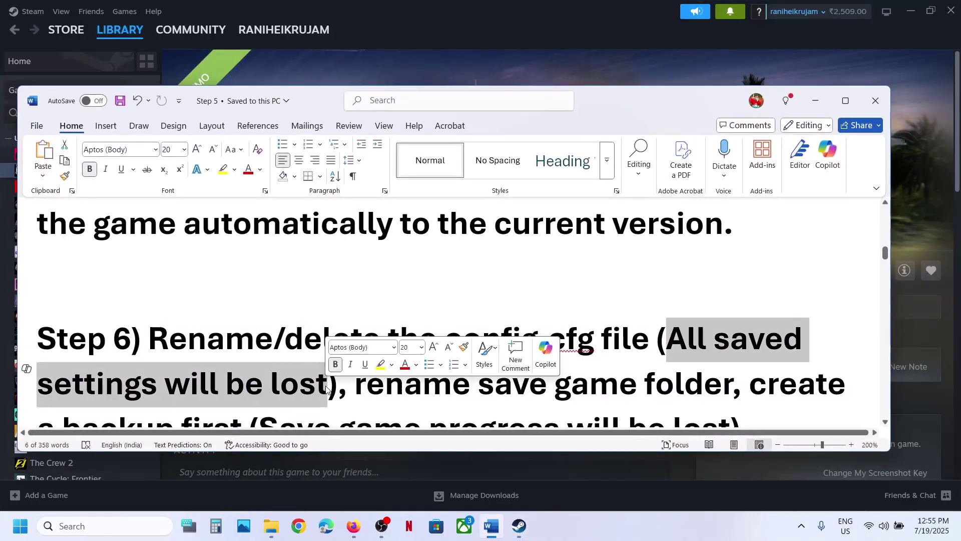
{"action": "scroll", "coordinate": [327, 391], "scroll_direction": "down", "scroll_amount": 2}
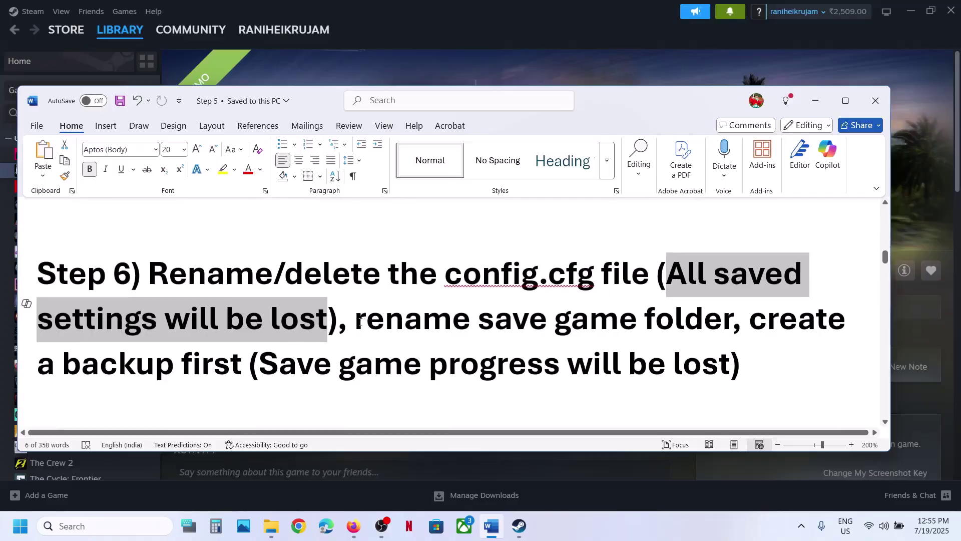
{"action": "left_click_drag", "start_coordinate": [358, 322], "coordinate": [611, 321]}
{"action": "left_click_drag", "start_coordinate": [689, 314], "coordinate": [688, 318]}
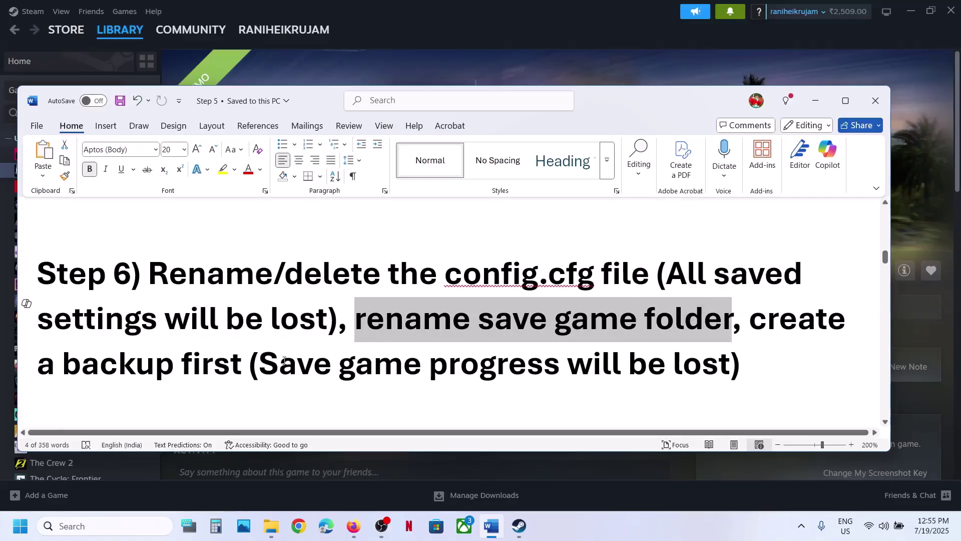
{"action": "left_click_drag", "start_coordinate": [260, 360], "coordinate": [702, 365]}
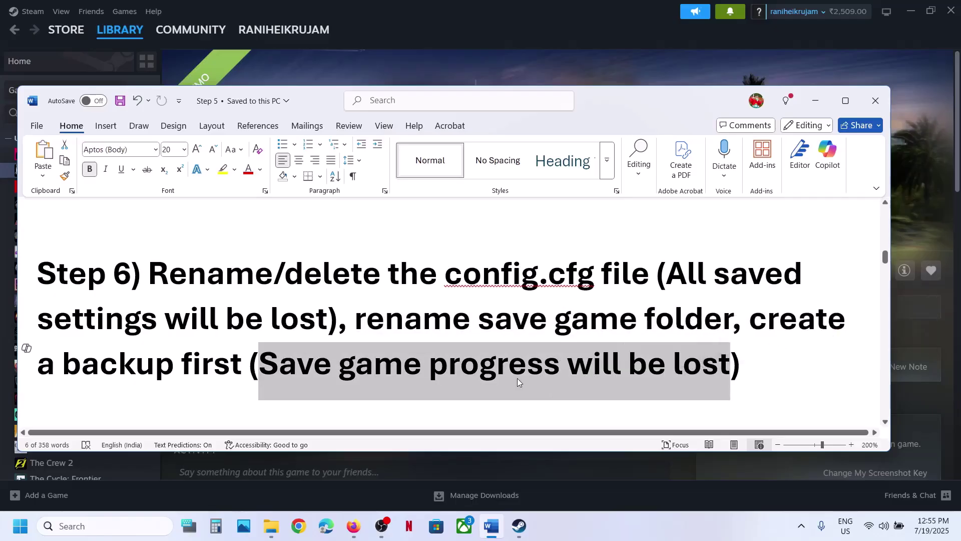
{"action": "left_click_drag", "start_coordinate": [750, 321], "coordinate": [245, 362]}
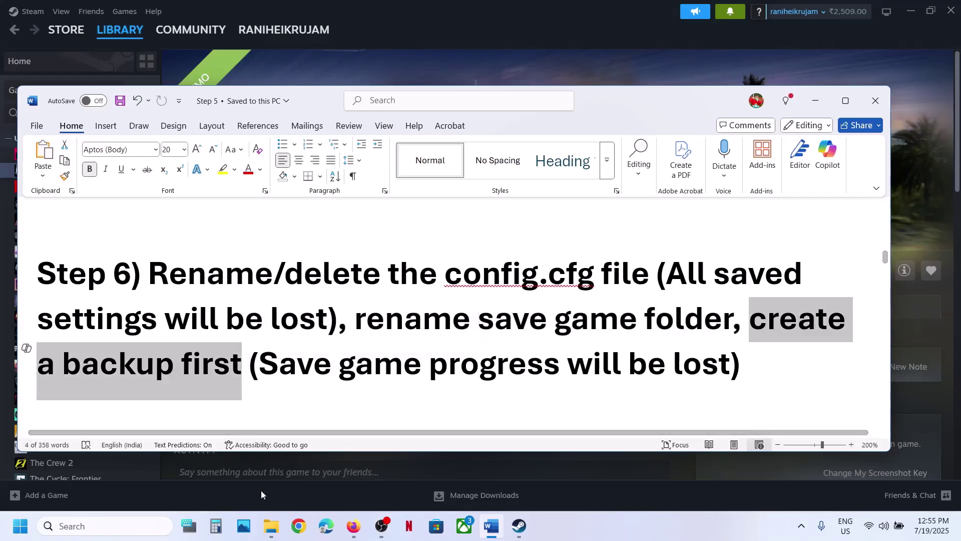
{"action": "left_click", "coordinate": [271, 525]}
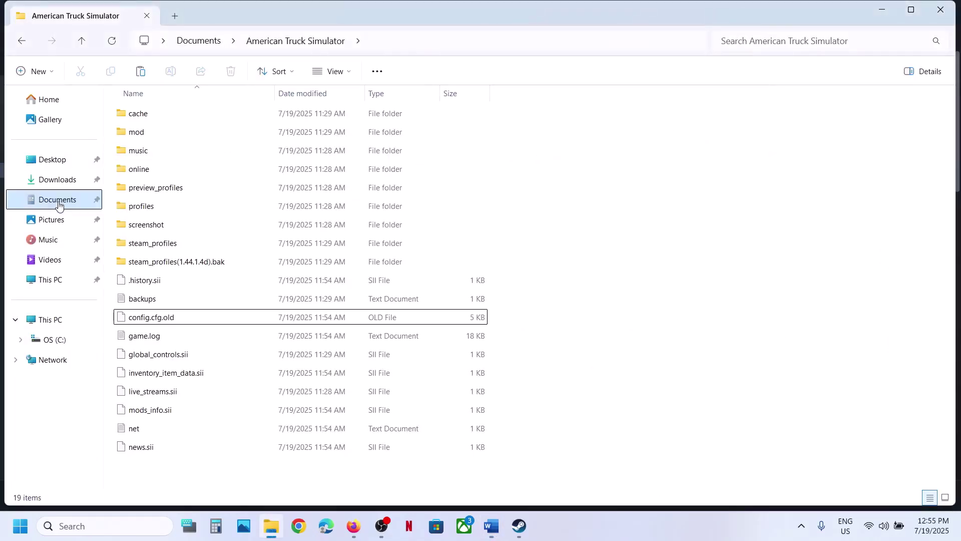
Step: Copy the American Truck Simulator folder from Documents onto the desktop beside config.cfg
{"action": "left_click", "coordinate": [59, 200]}
{"action": "left_click", "coordinate": [158, 114]}
{"action": "right_click", "coordinate": [159, 115]}
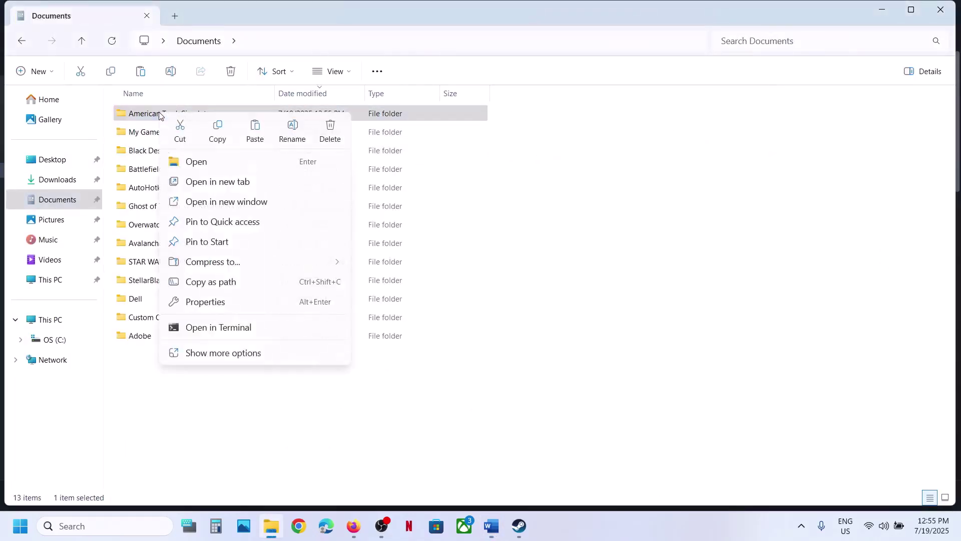
{"action": "left_click", "coordinate": [217, 131]}
{"action": "key", "text": "super+d"}
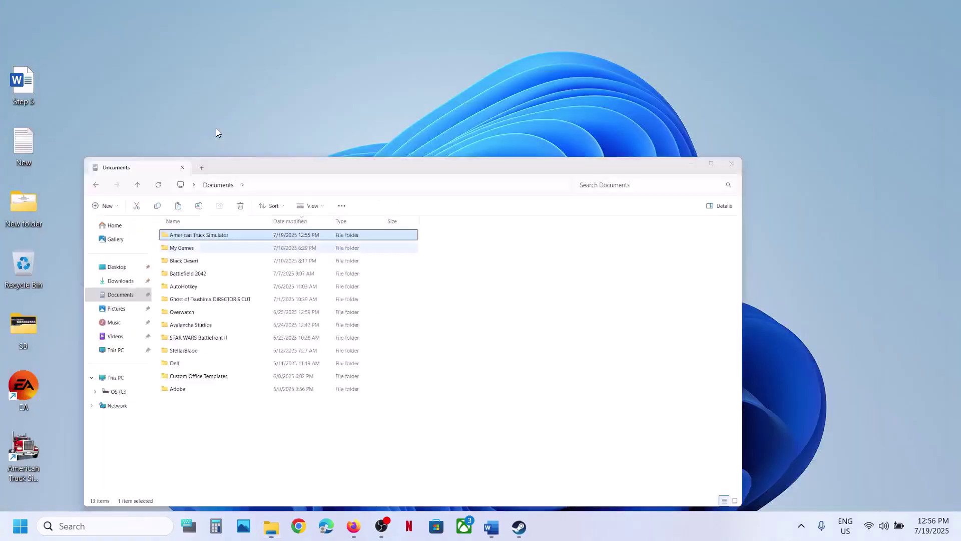
{"action": "key", "text": "ctrl+v"}
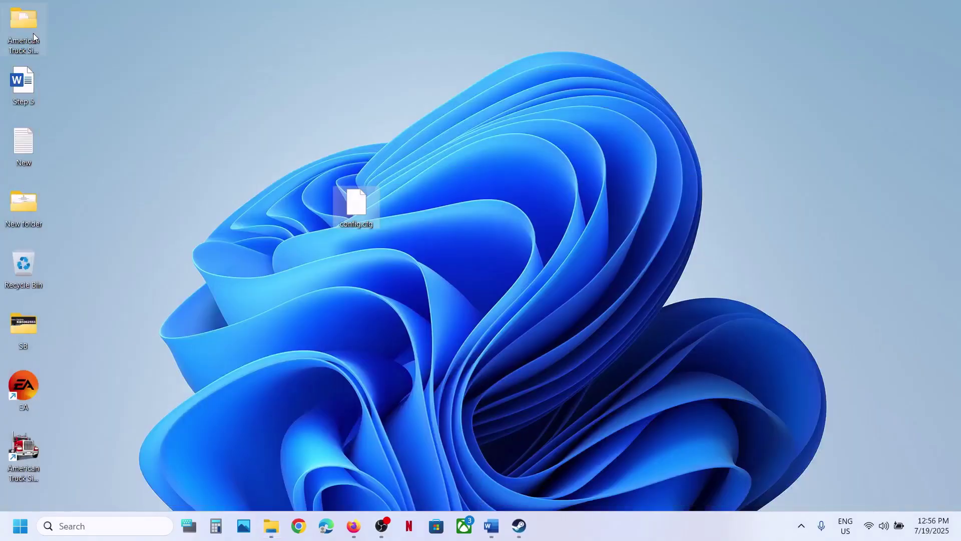
{"action": "left_click_drag", "start_coordinate": [33, 33], "coordinate": [427, 187]}
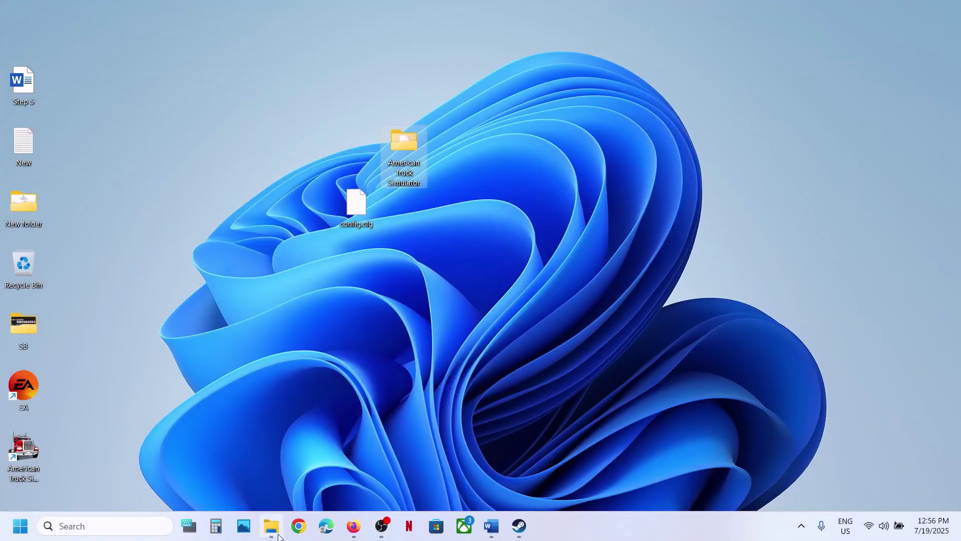
Step: Rename the original folder to American Truck Simulator.old
{"action": "left_click", "coordinate": [271, 453]}
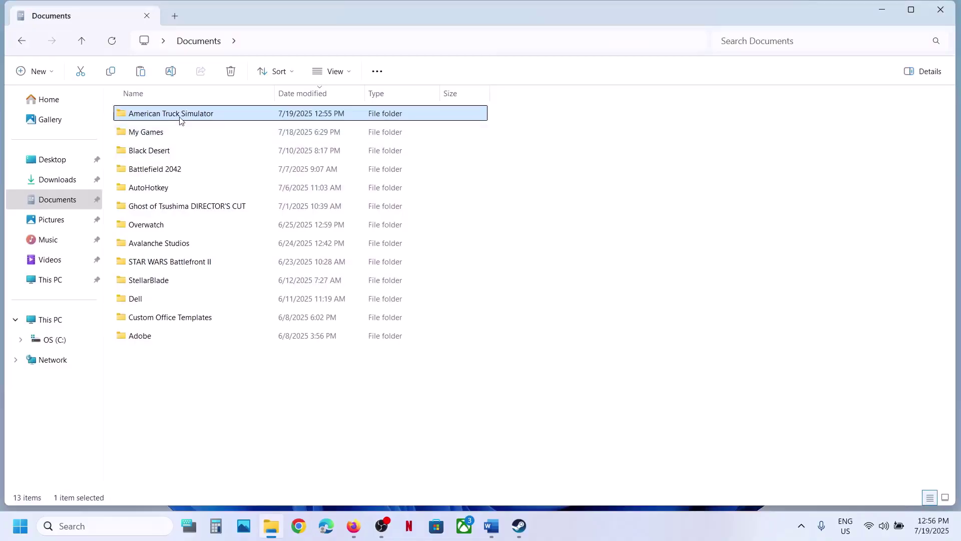
{"action": "right_click", "coordinate": [179, 121]}
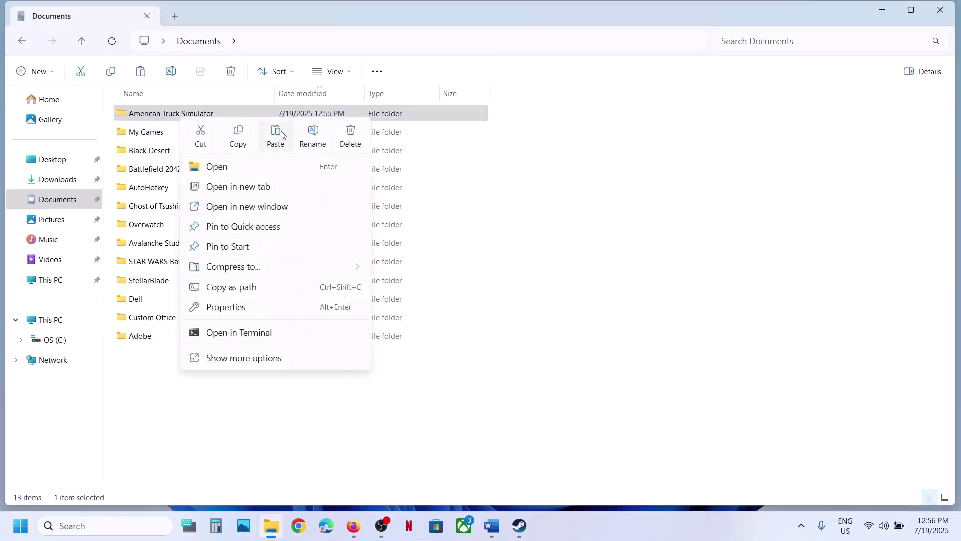
{"action": "left_click", "coordinate": [318, 137]}
{"action": "left_click", "coordinate": [225, 114]}
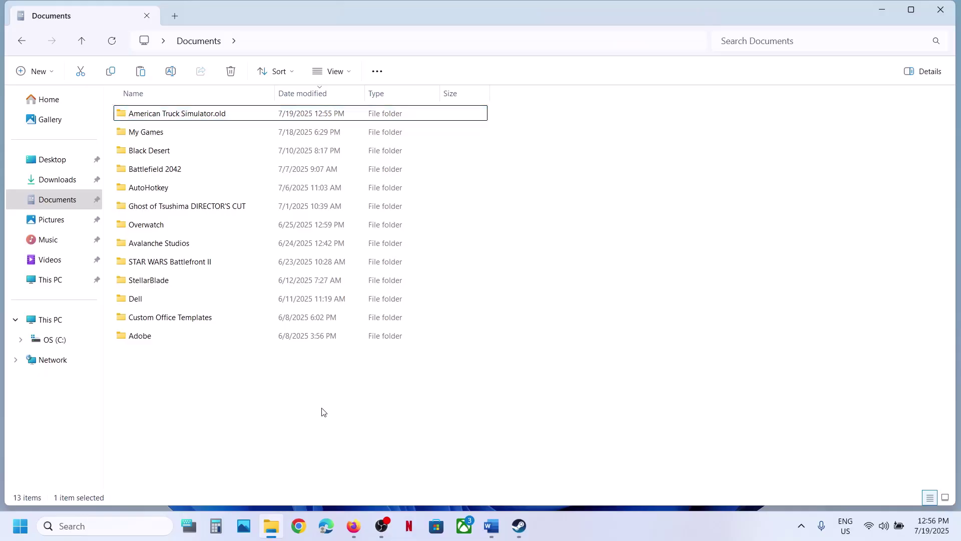
{"action": "left_click", "coordinate": [519, 525]}
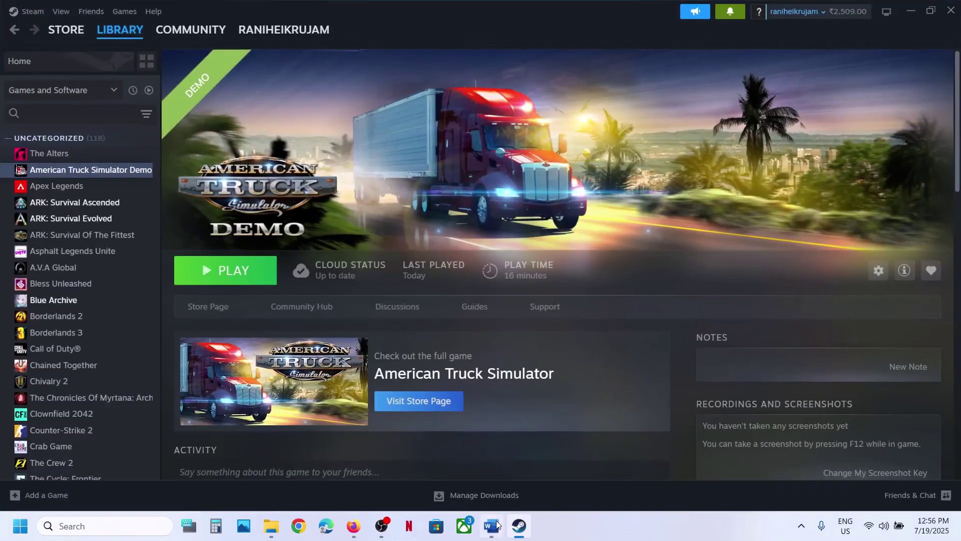
Step: Delete the stray 'e' in the Word guide so Step 7 reads 'disable mod one by one'
{"action": "left_click", "coordinate": [492, 526]}
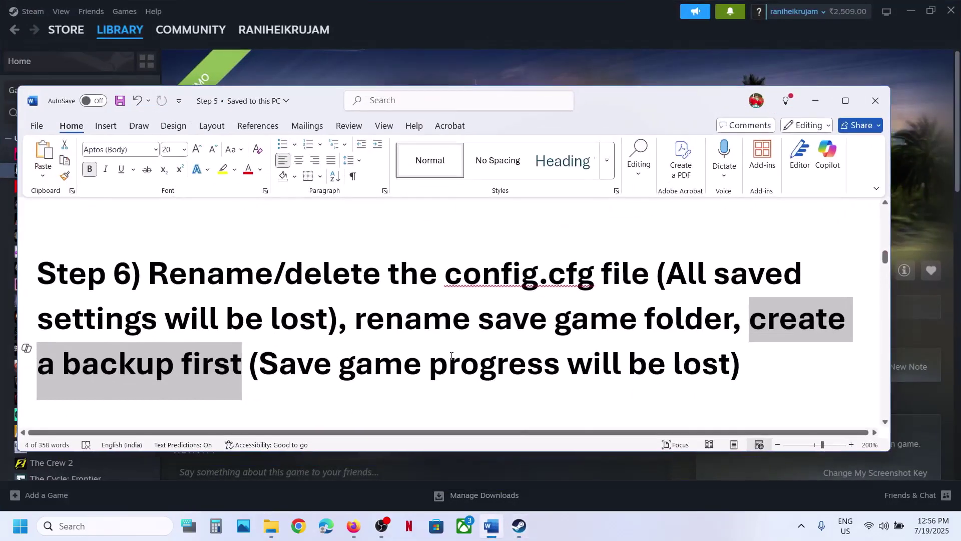
{"action": "scroll", "coordinate": [451, 355], "scroll_direction": "down", "scroll_amount": 5}
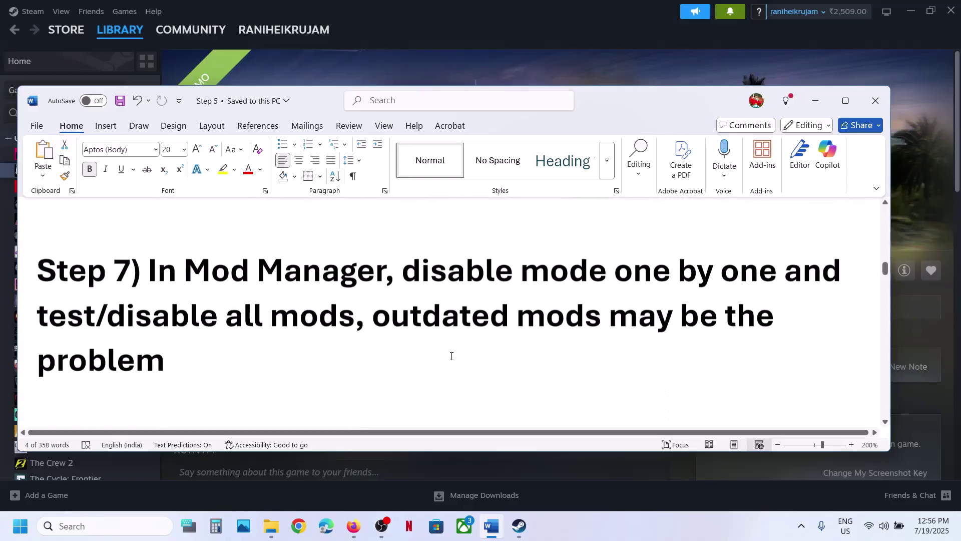
{"action": "left_click_drag", "start_coordinate": [149, 274], "coordinate": [341, 275]}
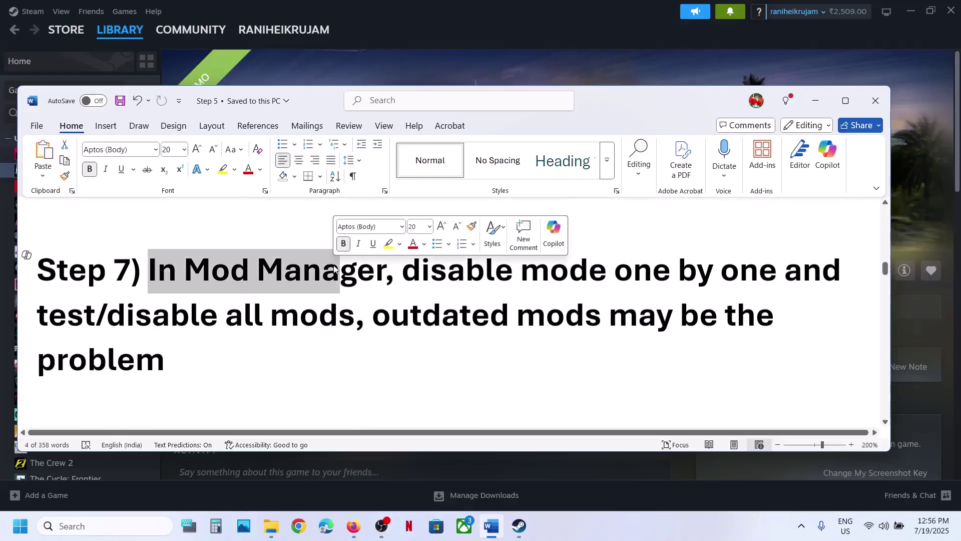
{"action": "left_click_drag", "start_coordinate": [402, 274], "coordinate": [595, 277]}
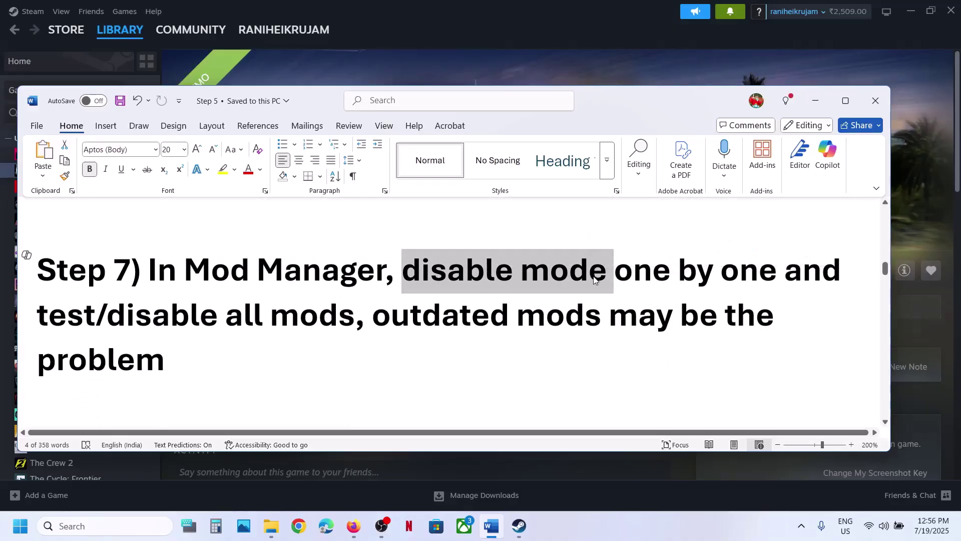
{"action": "left_click", "coordinate": [594, 277]}
{"action": "key", "text": "Delete"}
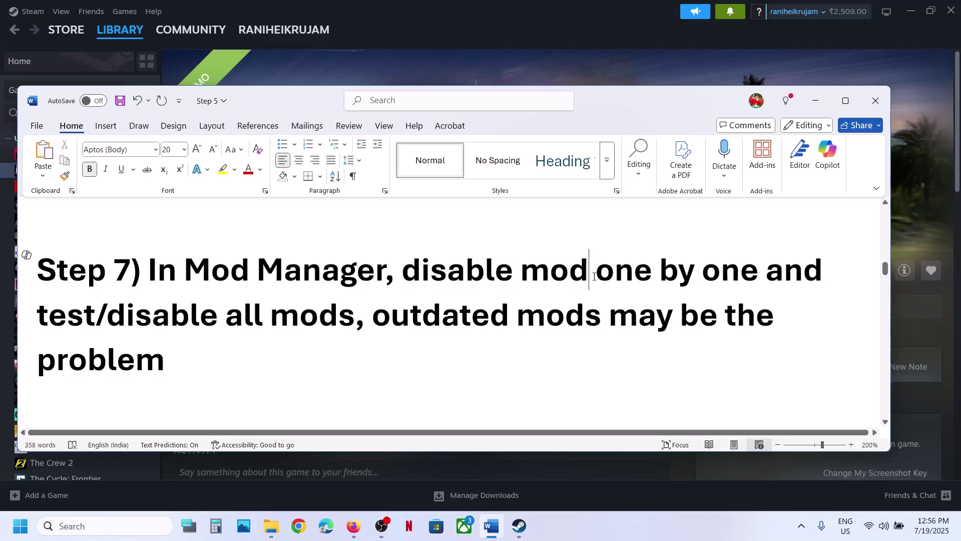
{"action": "left_click", "coordinate": [356, 68]}
Step: Launch the American Truck Simulator Demo with the default option and open its Mod Manager
{"action": "left_click", "coordinate": [244, 285]}
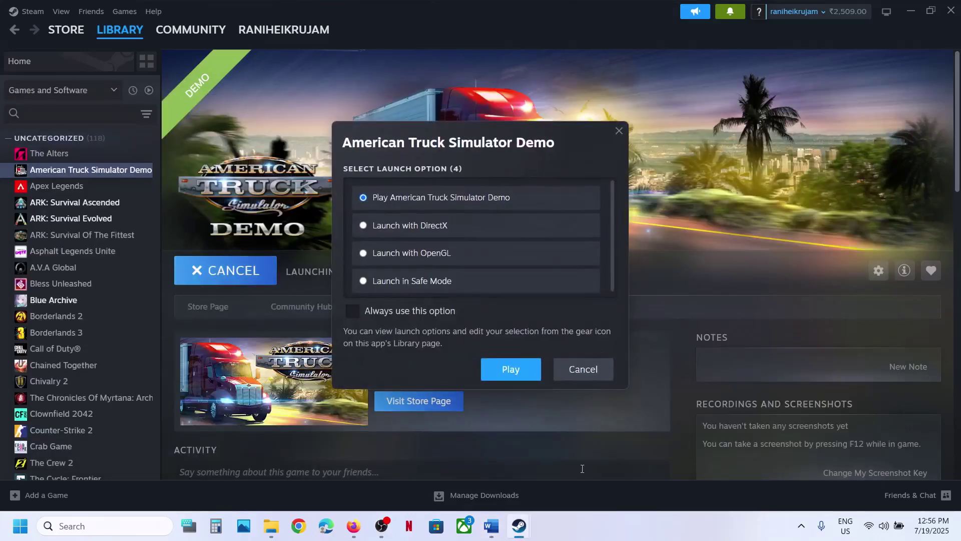
{"action": "left_click", "coordinate": [507, 373]}
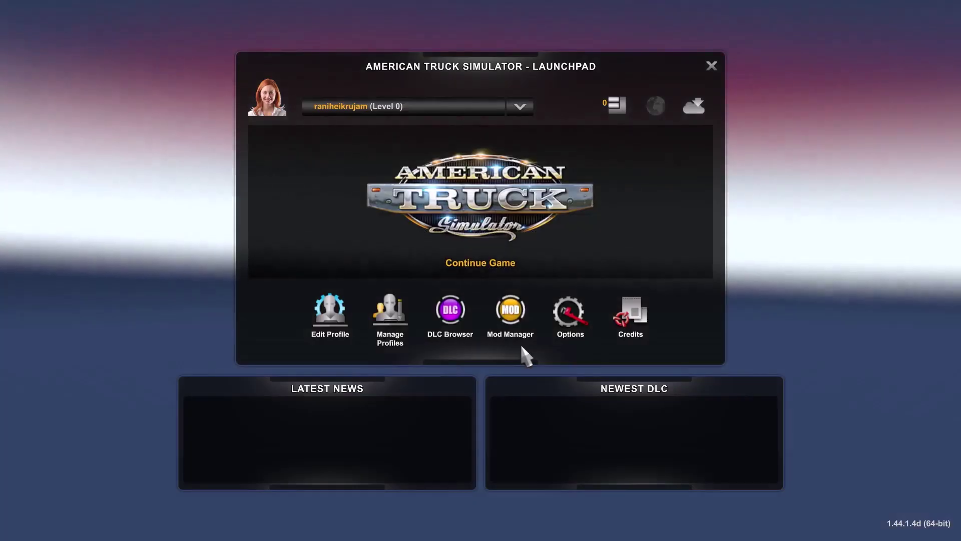
{"action": "left_click", "coordinate": [516, 317]}
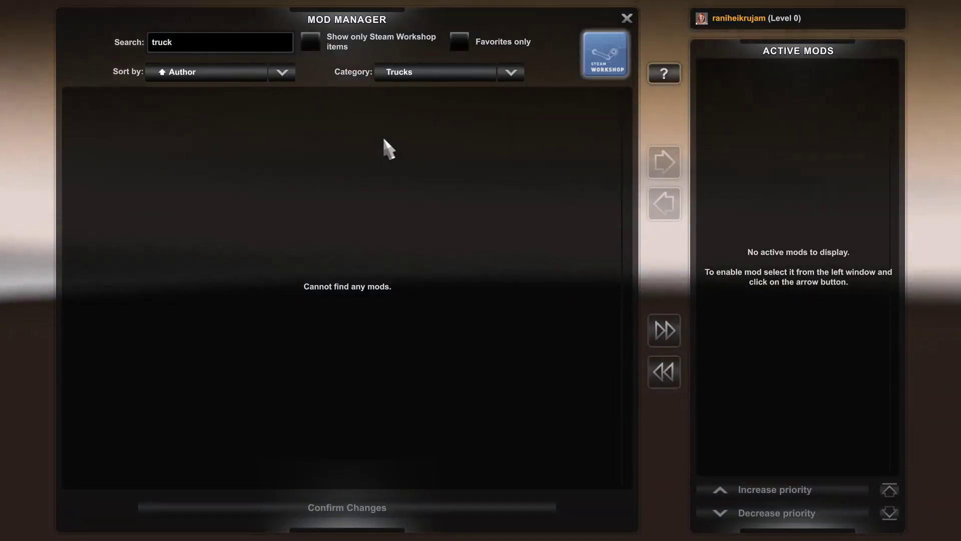
Step: Leave the game for the Word guide and highlight Step 7's advice to disable mods one by one
{"action": "key", "text": "alt+Tab"}
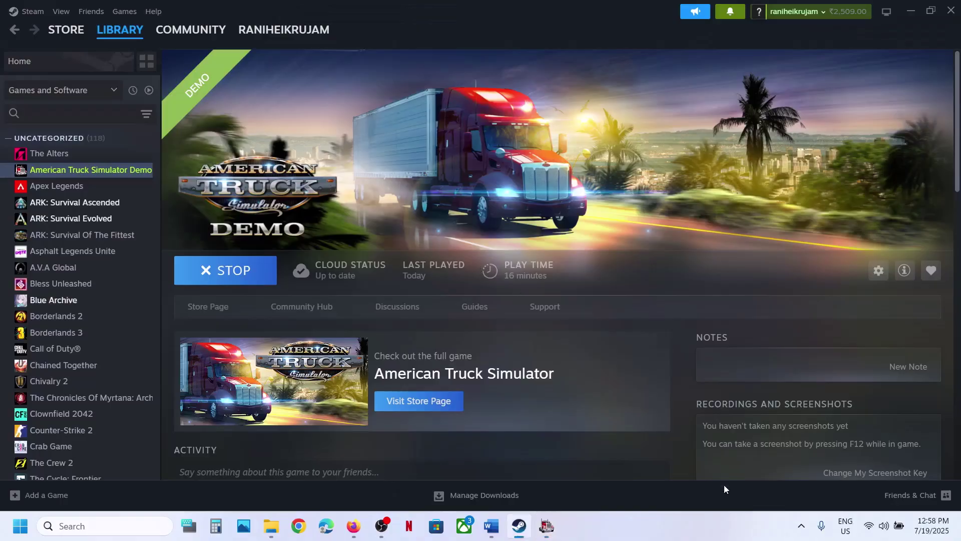
{"action": "left_click", "coordinate": [502, 526]}
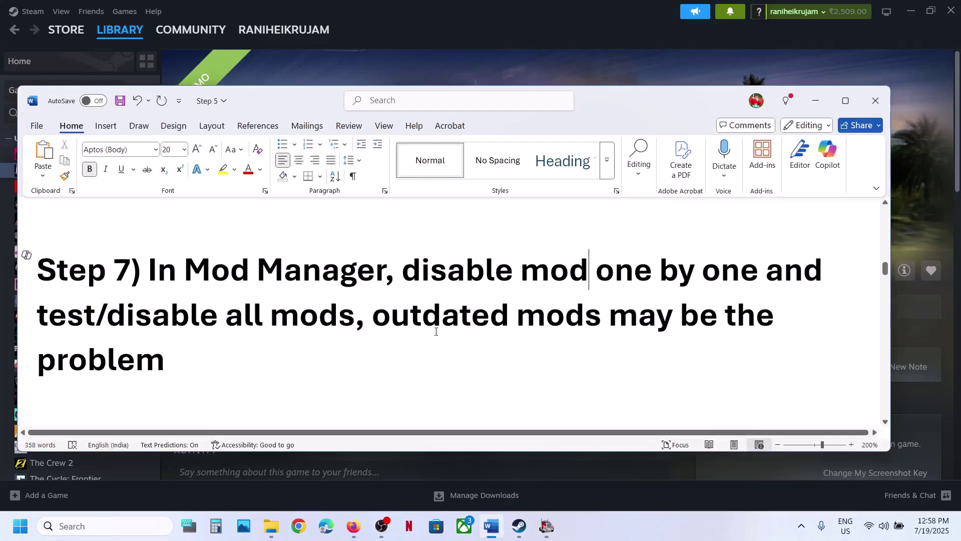
{"action": "left_click_drag", "start_coordinate": [113, 326], "coordinate": [211, 363]}
{"action": "left_click", "coordinate": [202, 365]}
{"action": "left_click_drag", "start_coordinate": [448, 272], "coordinate": [705, 255]}
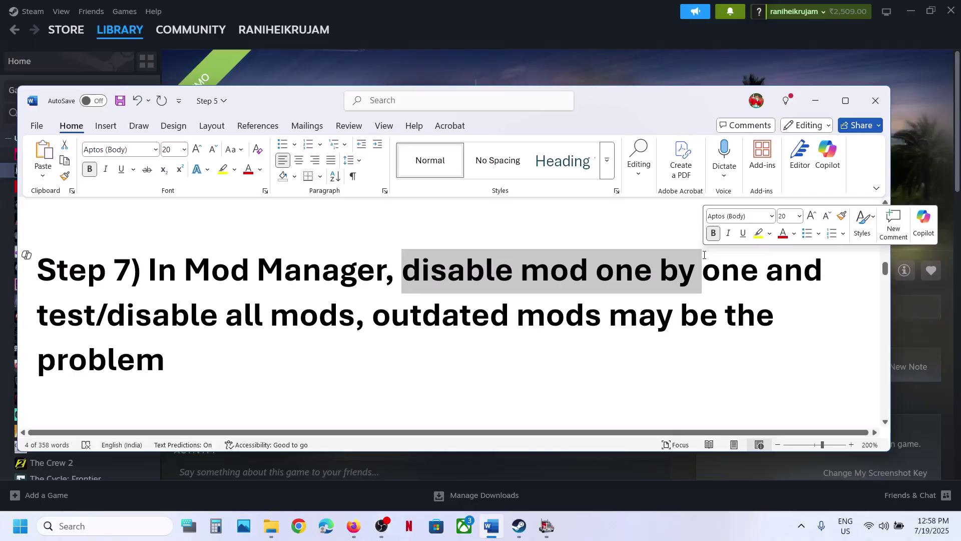
{"action": "left_click", "coordinate": [552, 269]}
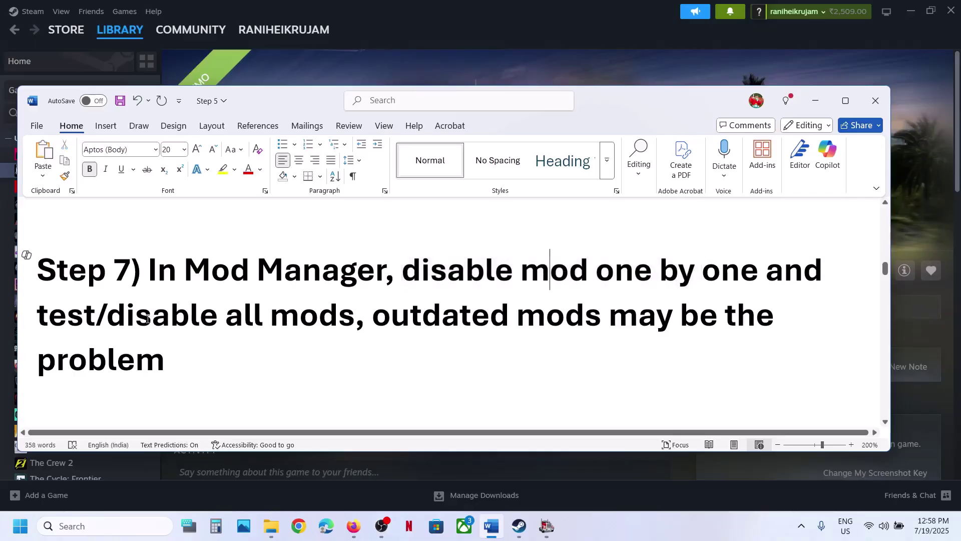
{"action": "left_click_drag", "start_coordinate": [137, 315], "coordinate": [354, 317]}
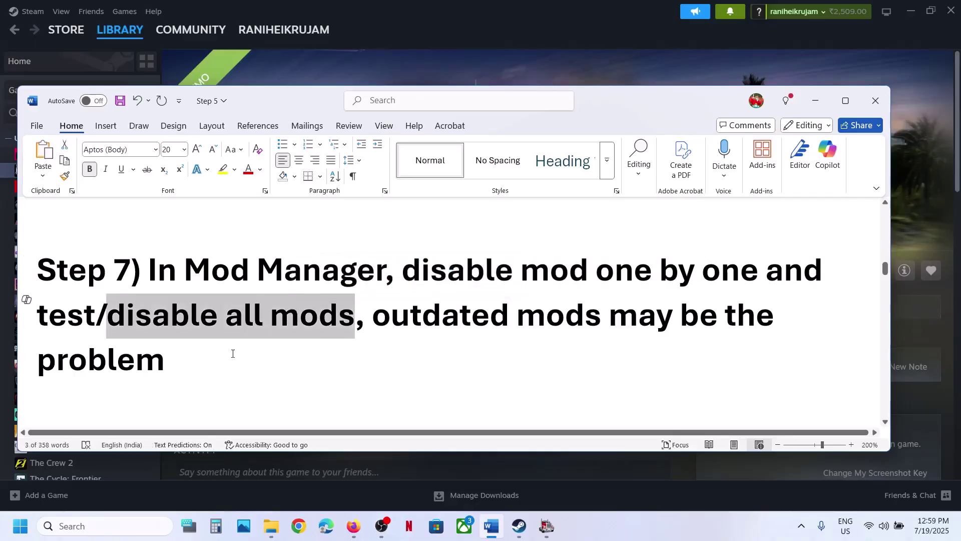
{"action": "left_click", "coordinate": [285, 352]}
Step: Quit the background app from the system tray, as Step 8 advises
{"action": "left_click", "coordinate": [655, 515]}
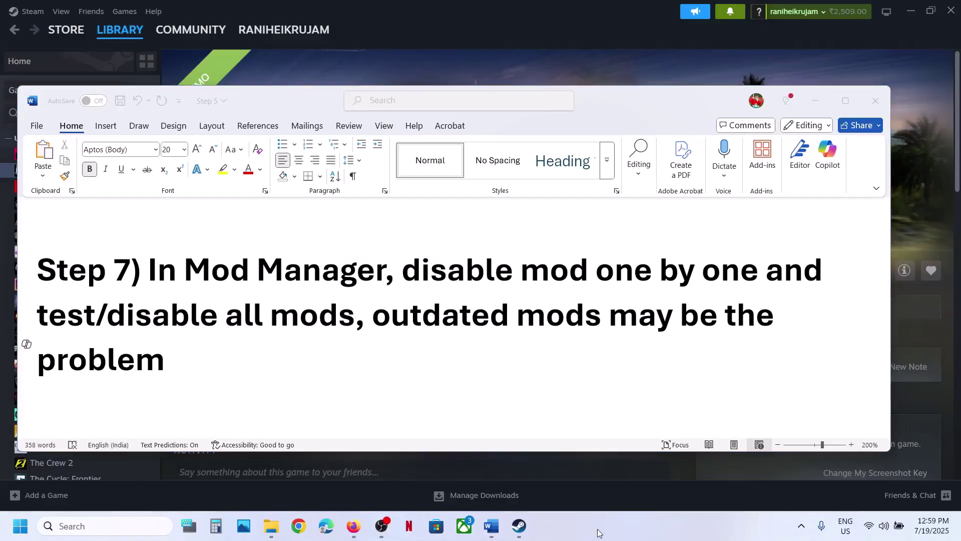
{"action": "scroll", "coordinate": [376, 352], "scroll_direction": "down", "scroll_amount": 3}
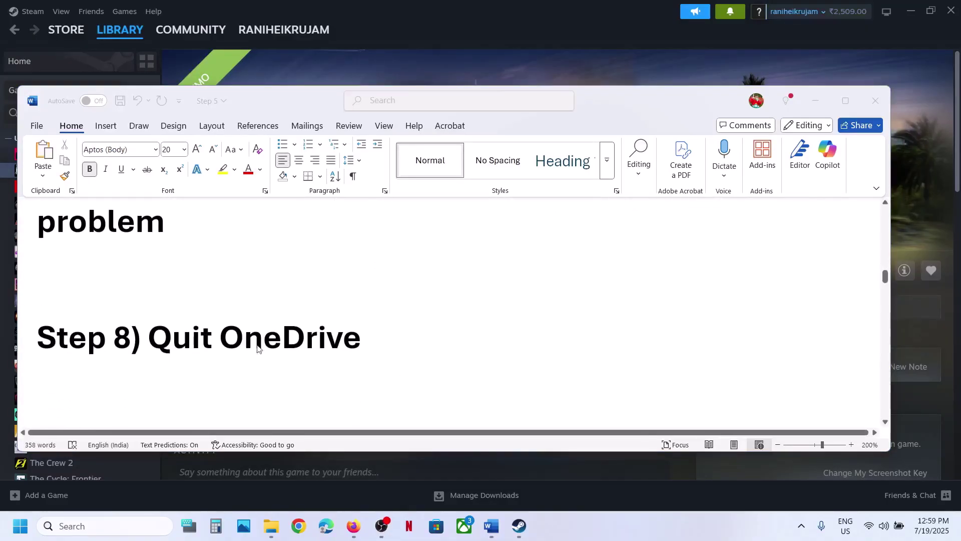
{"action": "left_click", "coordinate": [801, 525]}
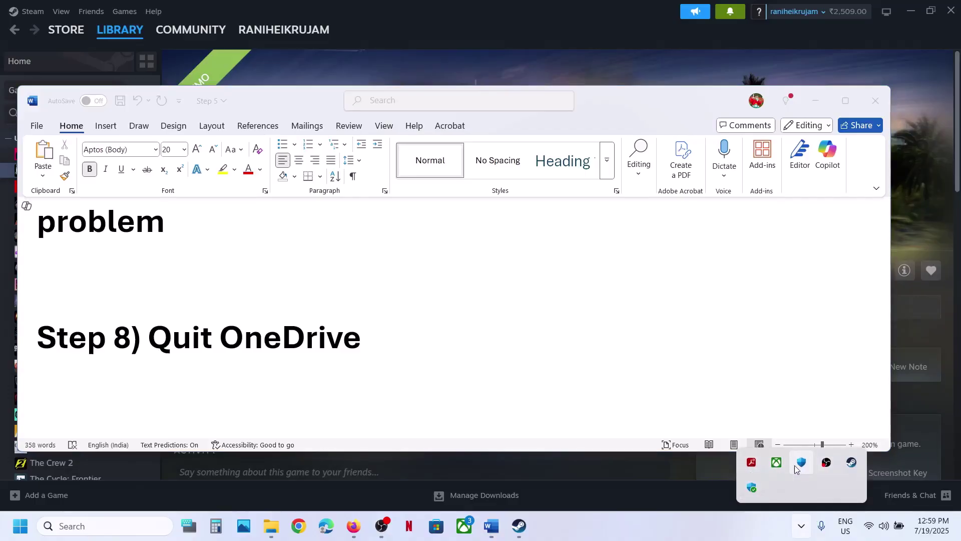
{"action": "right_click", "coordinate": [794, 464]}
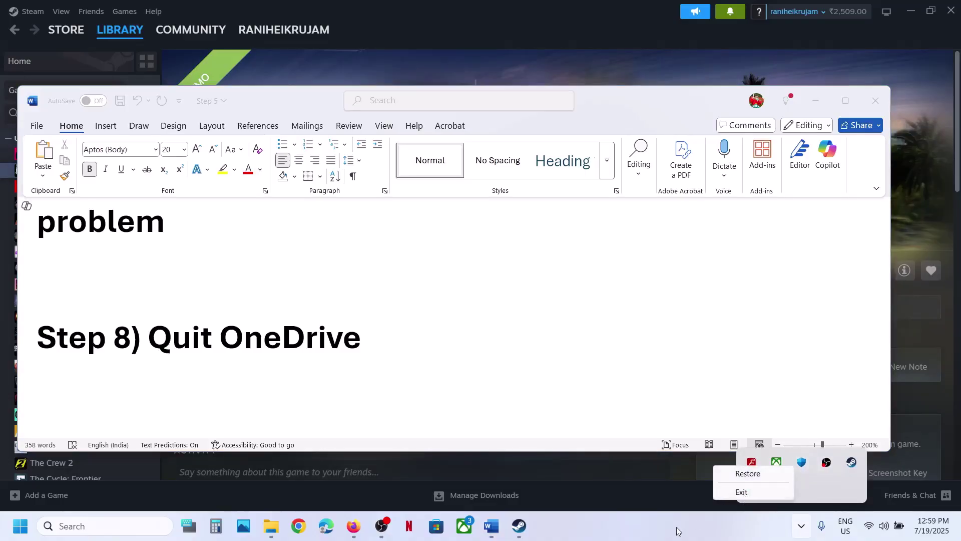
{"action": "left_click", "coordinate": [743, 493]}
Step: Highlight Step 9's 'Run game as an administrator' advice, then return to Steam
{"action": "scroll", "coordinate": [287, 319], "scroll_direction": "down", "scroll_amount": 4}
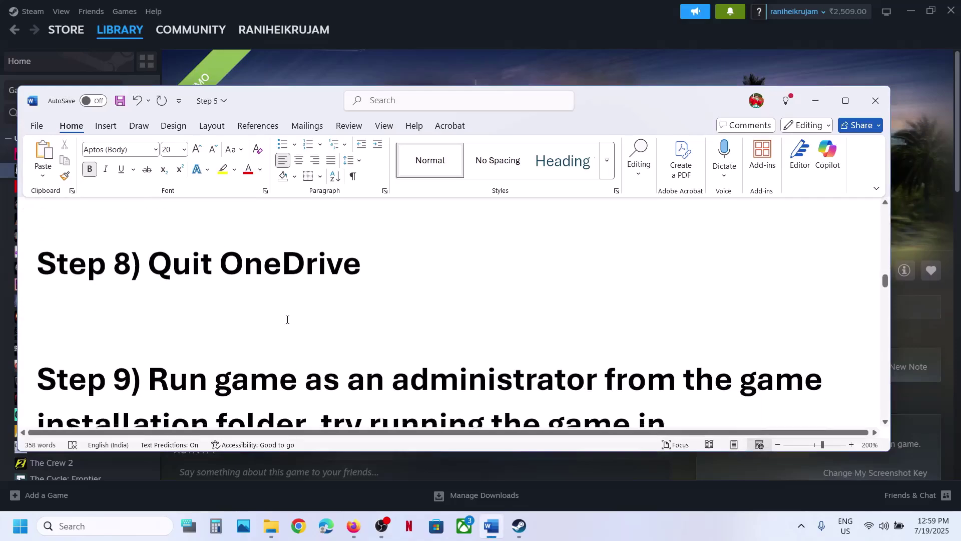
{"action": "left_click_drag", "start_coordinate": [192, 318], "coordinate": [596, 315]}
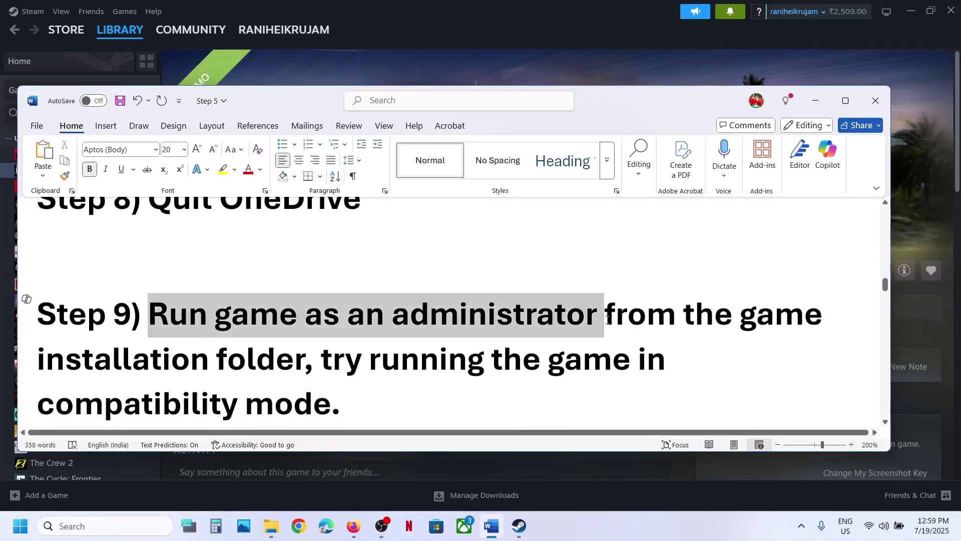
{"action": "left_click", "coordinate": [587, 80]}
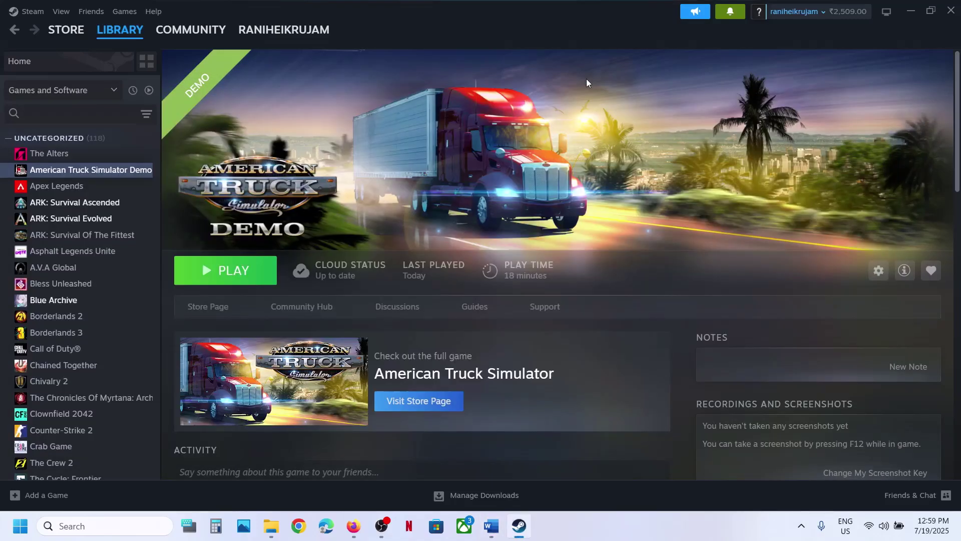
Step: Browse the demo's local files and open the bin\win_x64 folder
{"action": "right_click", "coordinate": [73, 170]}
{"action": "mouse_move", "coordinate": [111, 250]}
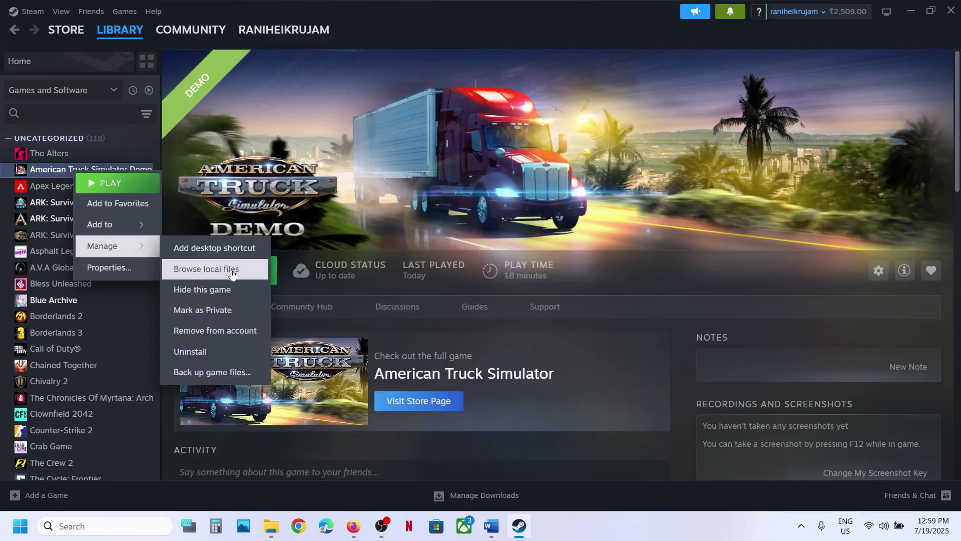
{"action": "left_click", "coordinate": [231, 272]}
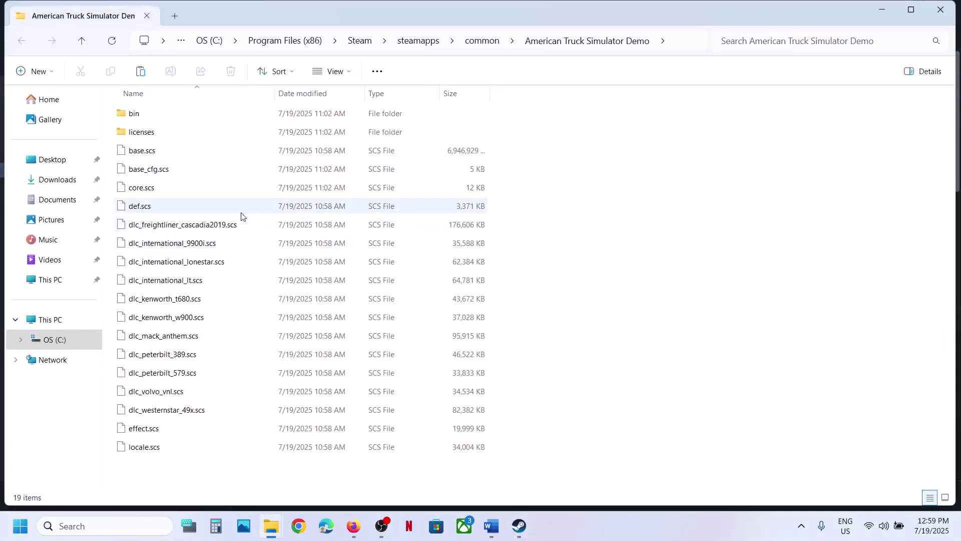
{"action": "double_click", "coordinate": [146, 119]}
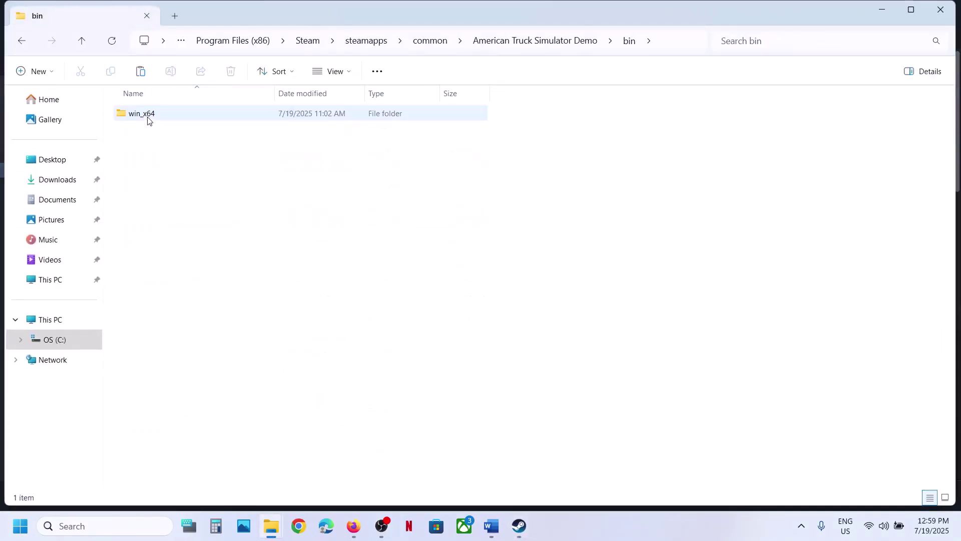
{"action": "double_click", "coordinate": [147, 120]}
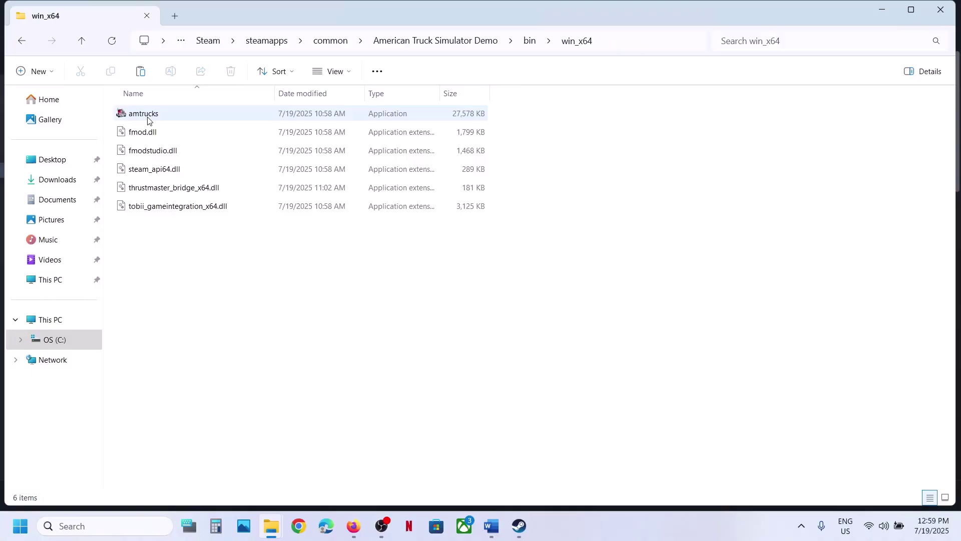
Step: Tick Run as administrator in amtrucks' Compatibility properties and apply it
{"action": "left_click", "coordinate": [158, 118]}
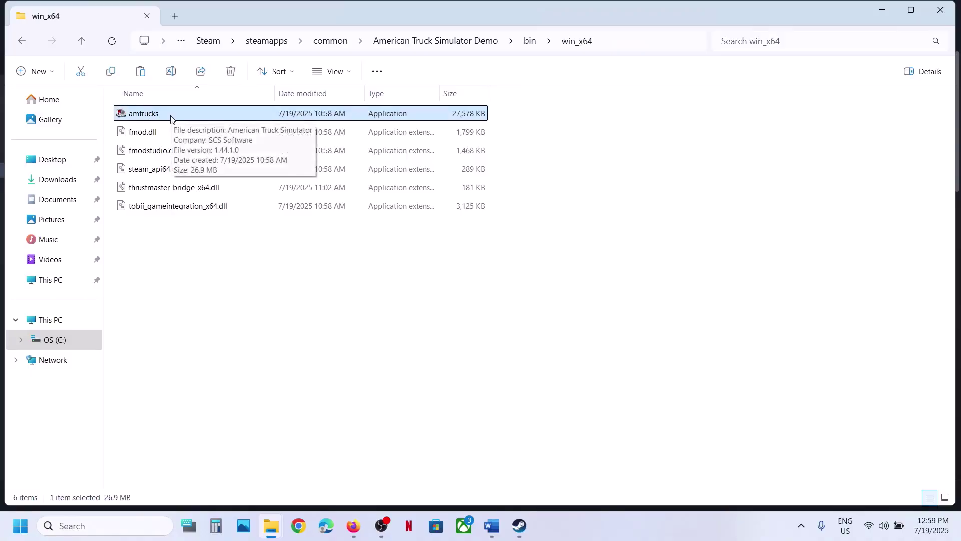
{"action": "right_click", "coordinate": [177, 119]}
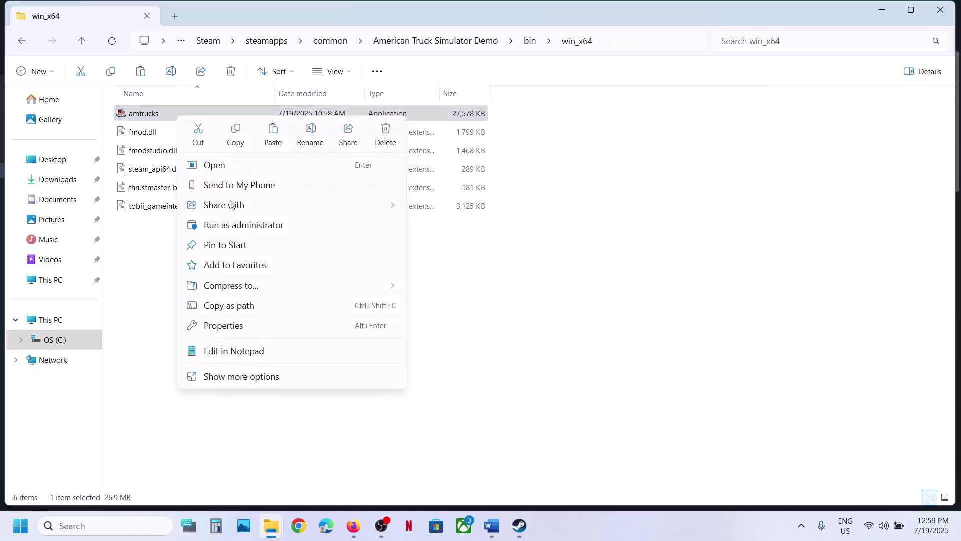
{"action": "left_click", "coordinate": [220, 325]}
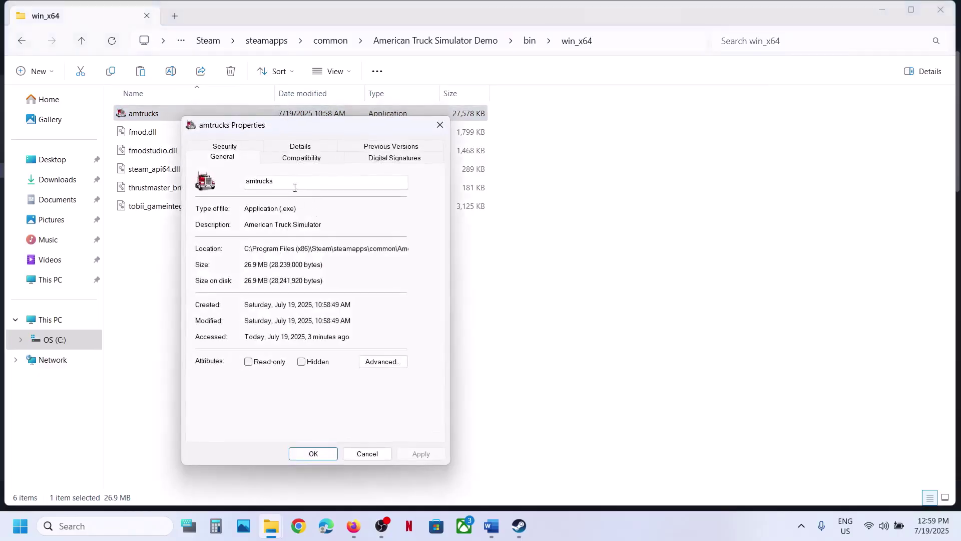
{"action": "left_click", "coordinate": [295, 159]}
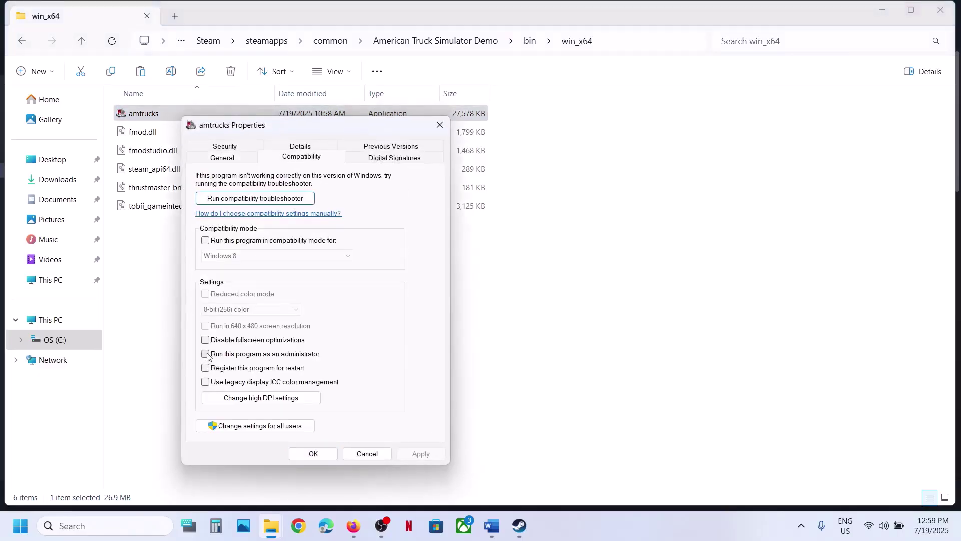
{"action": "left_click", "coordinate": [416, 453]}
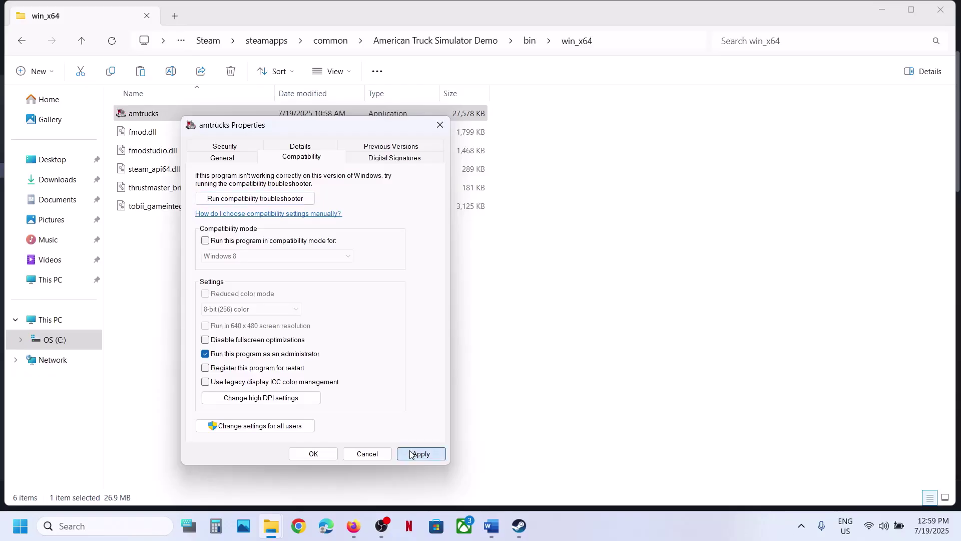
{"action": "left_click", "coordinate": [314, 453]}
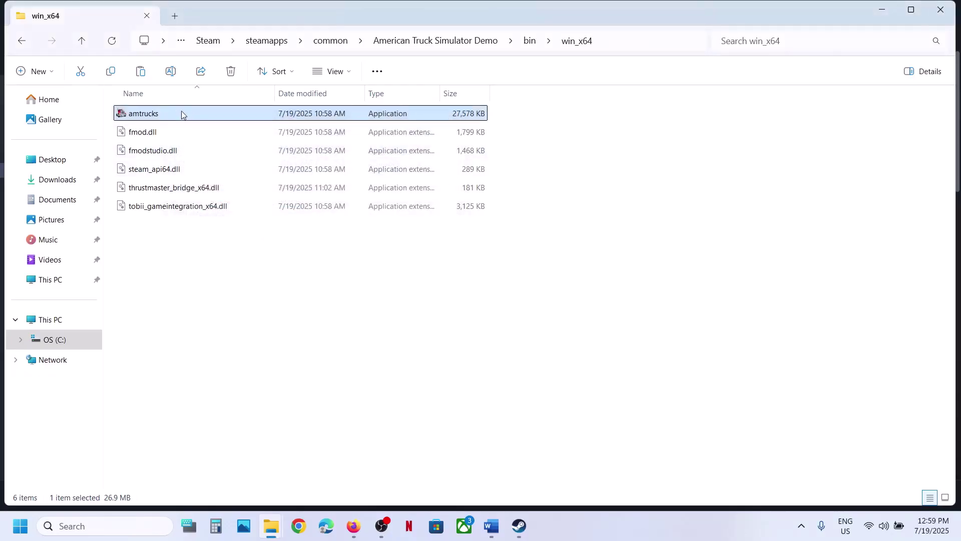
Step: Turn on Windows 7 compatibility mode for amtrucks and apply the setting
{"action": "right_click", "coordinate": [184, 115]}
{"action": "left_click", "coordinate": [247, 323]}
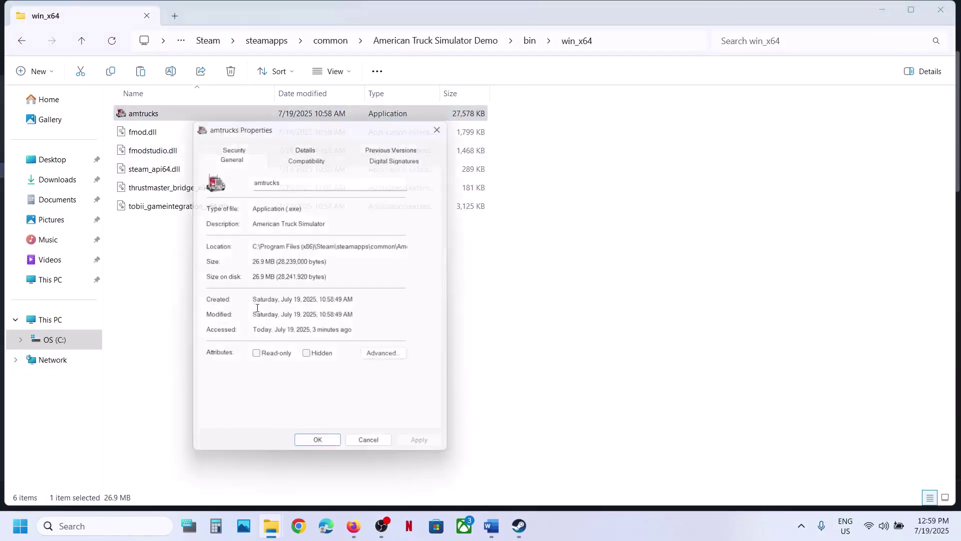
{"action": "left_click", "coordinate": [298, 159]}
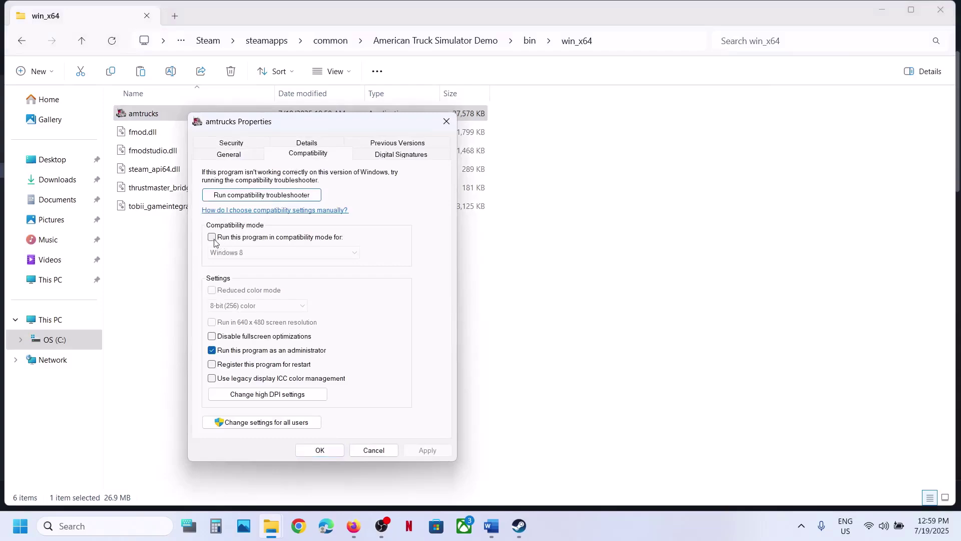
{"action": "left_click", "coordinate": [212, 238]}
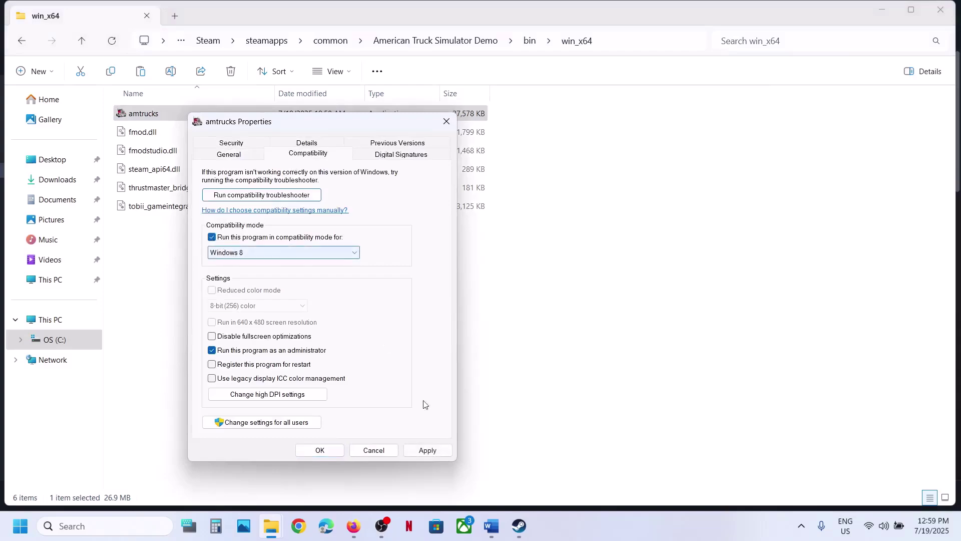
{"action": "left_click", "coordinate": [426, 450]}
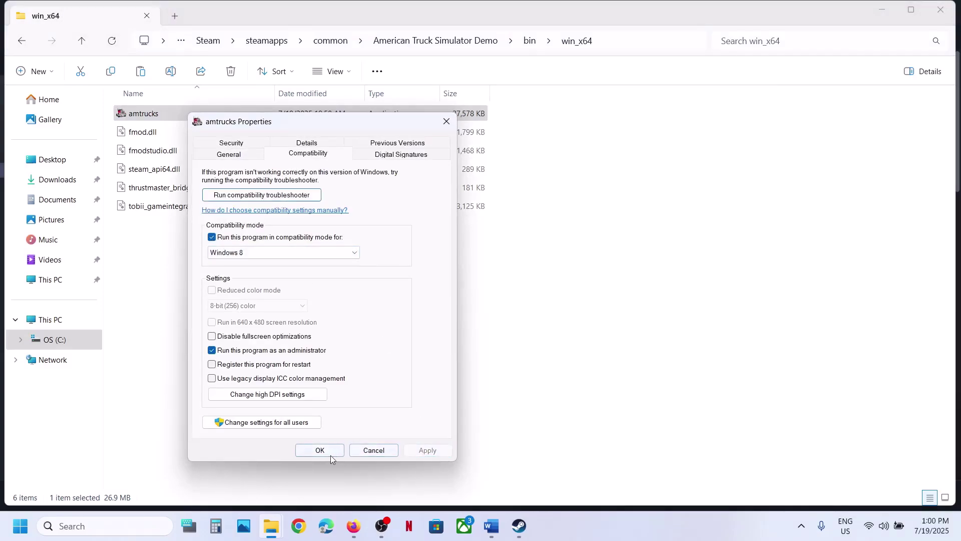
{"action": "left_click", "coordinate": [289, 259]}
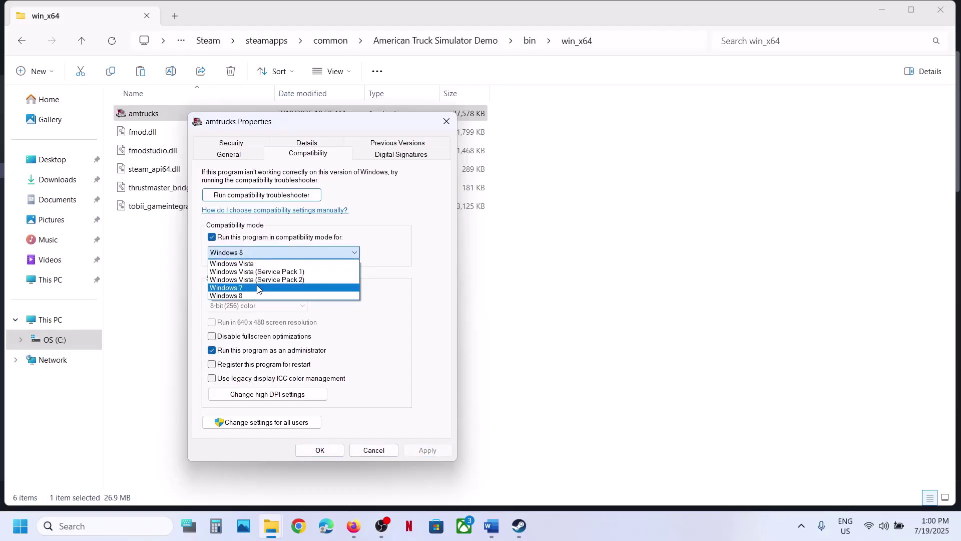
{"action": "left_click", "coordinate": [256, 287]}
{"action": "left_click", "coordinate": [430, 449]}
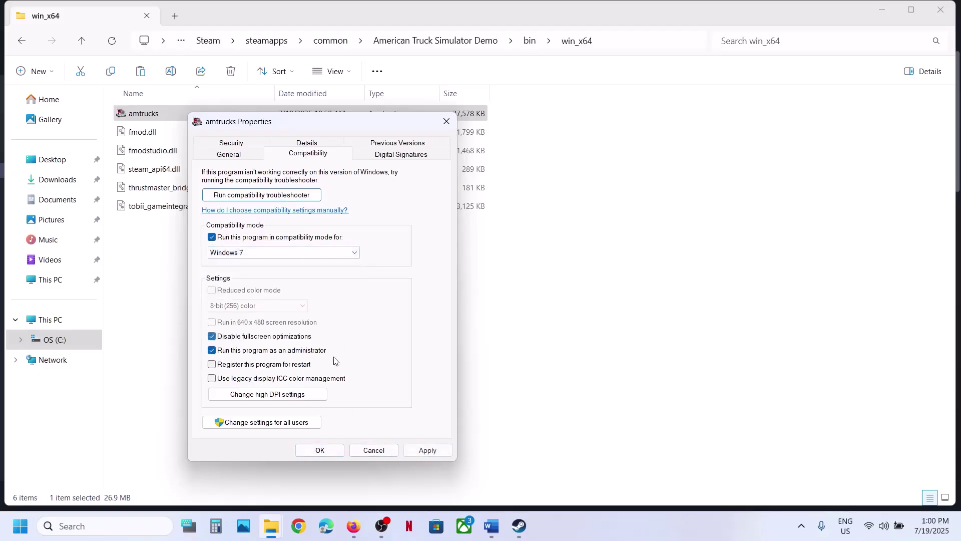
{"action": "left_click", "coordinate": [430, 451]}
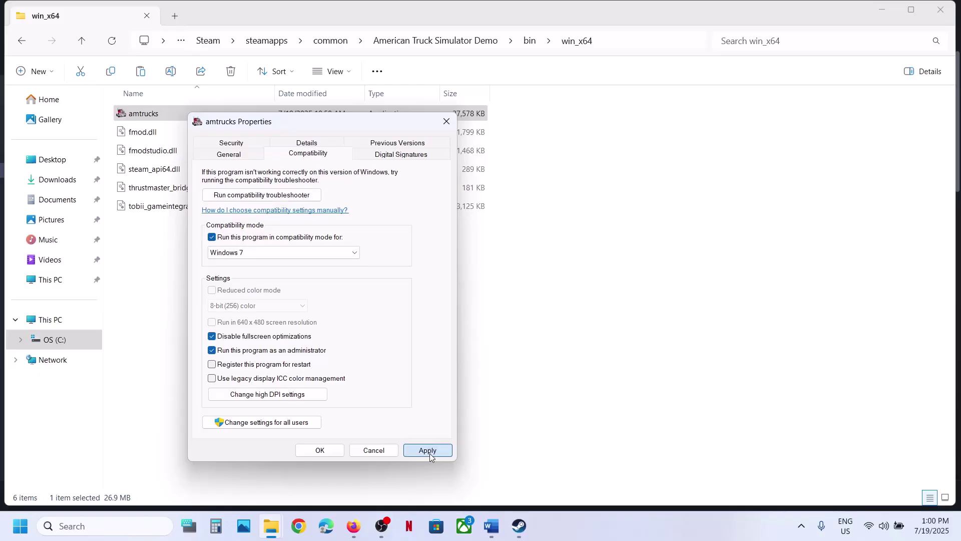
{"action": "left_click", "coordinate": [333, 451]}
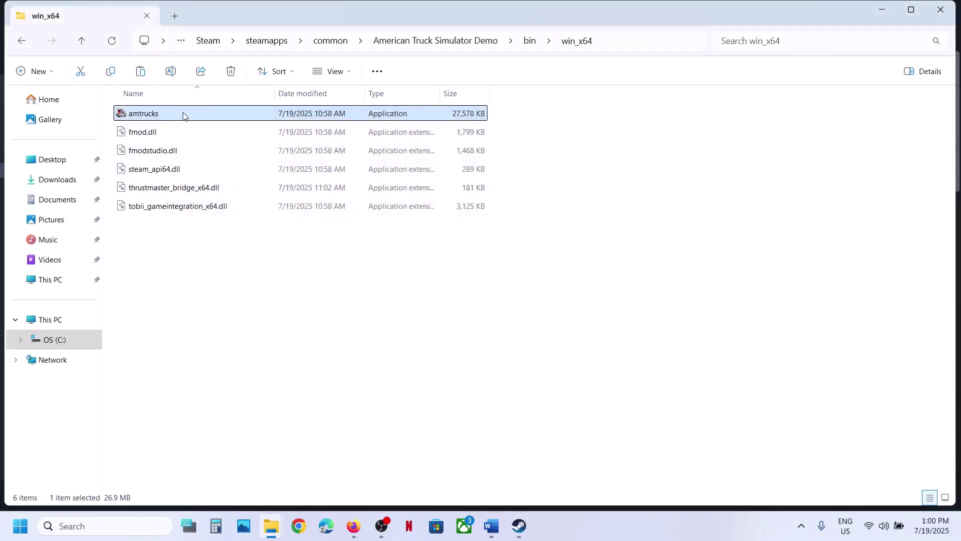
Step: Reopen amtrucks' properties to review the compatibility settings, then return to Steam
{"action": "right_click", "coordinate": [183, 116]}
{"action": "left_click", "coordinate": [235, 322]}
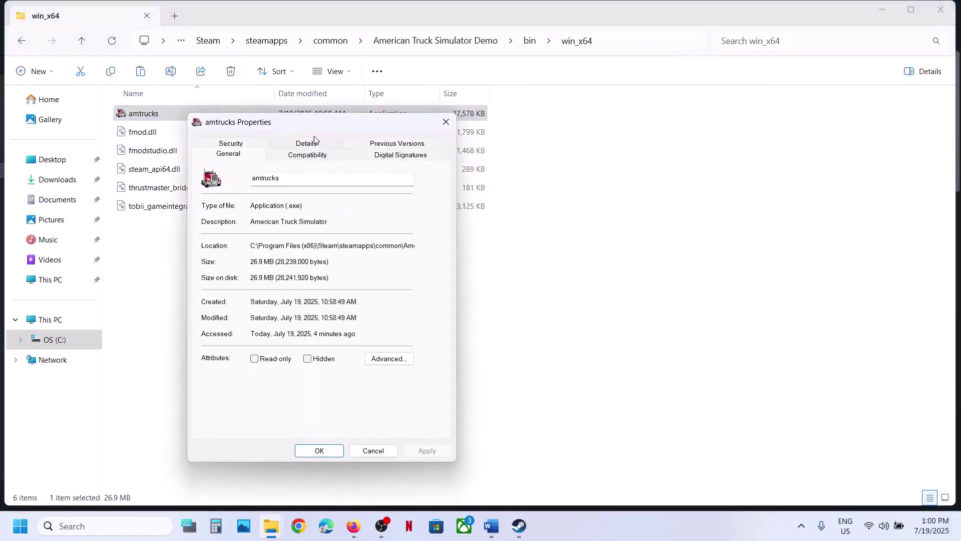
{"action": "left_click", "coordinate": [309, 155]}
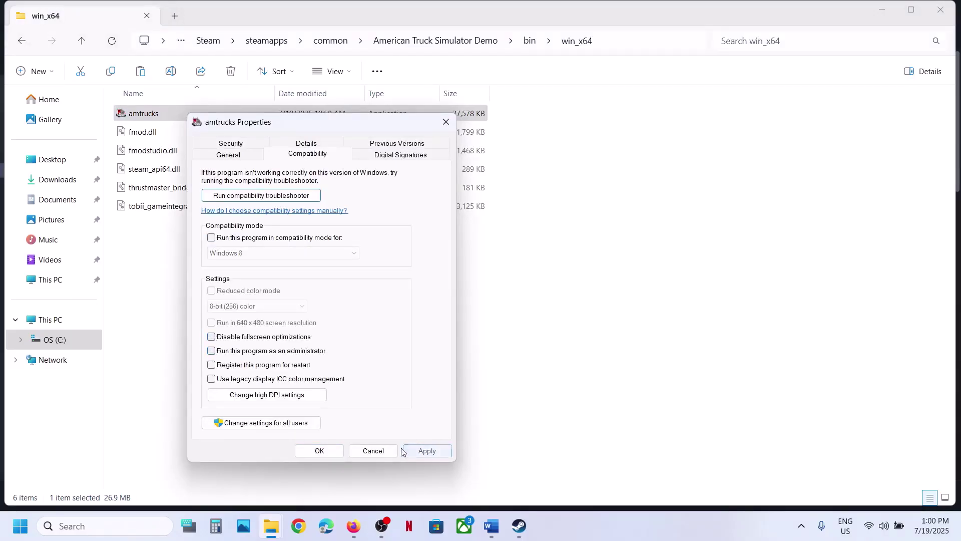
{"action": "left_click", "coordinate": [319, 450]}
{"action": "left_click", "coordinate": [519, 526]}
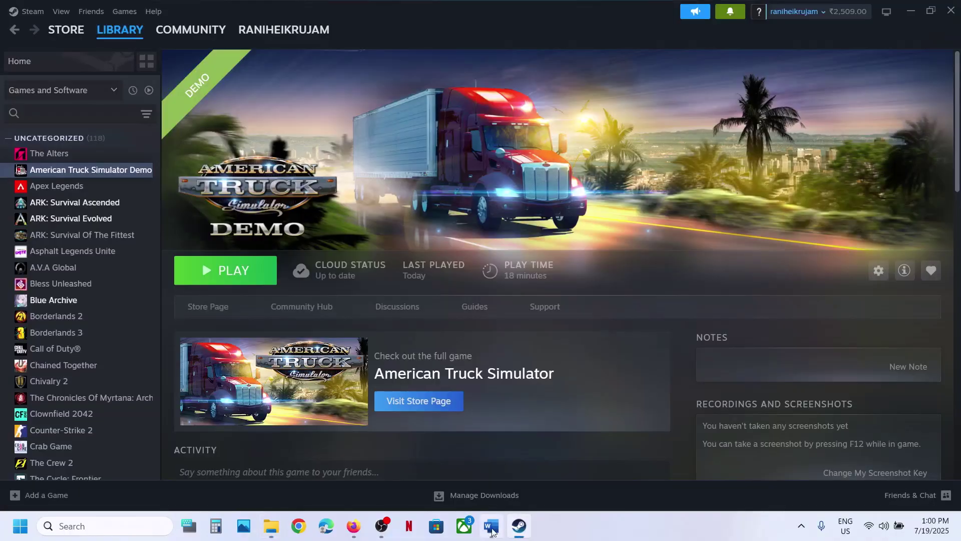
Step: Check the next step in the Word guide, then return to the Steam library
{"action": "left_click", "coordinate": [491, 525]}
{"action": "scroll", "coordinate": [442, 360], "scroll_direction": "down", "scroll_amount": 5}
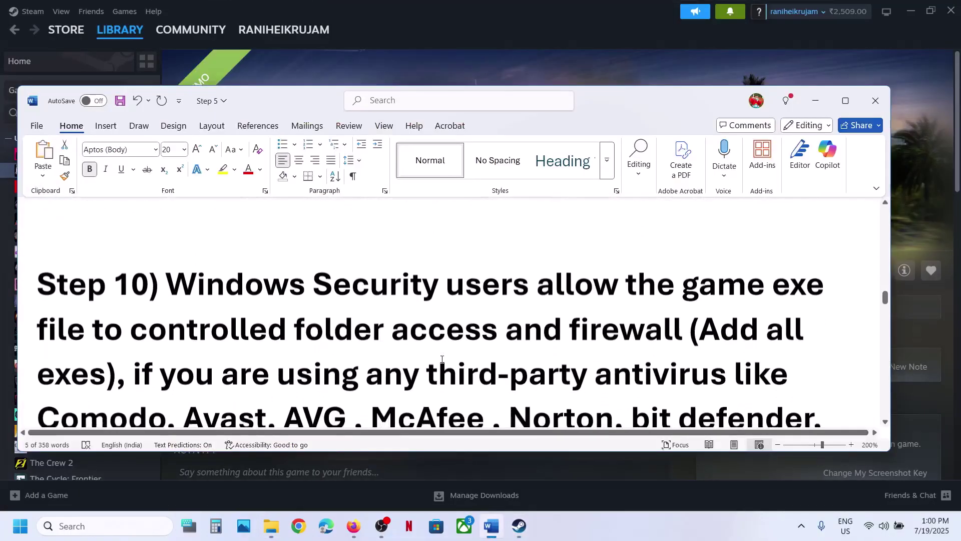
{"action": "left_click", "coordinate": [433, 58]}
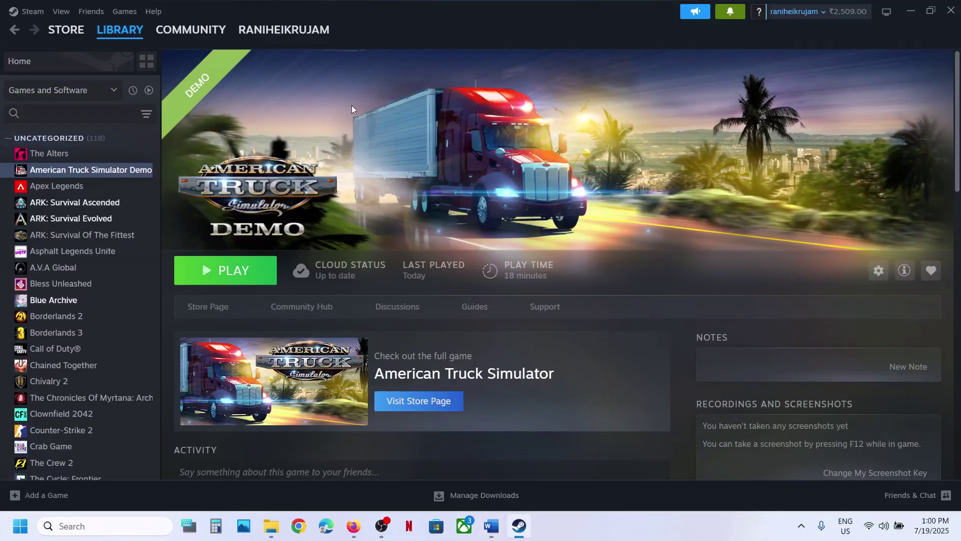
Step: Open Windows Security's ransomware protection list of apps allowed through Controlled folder access
{"action": "key", "text": "super+i"}
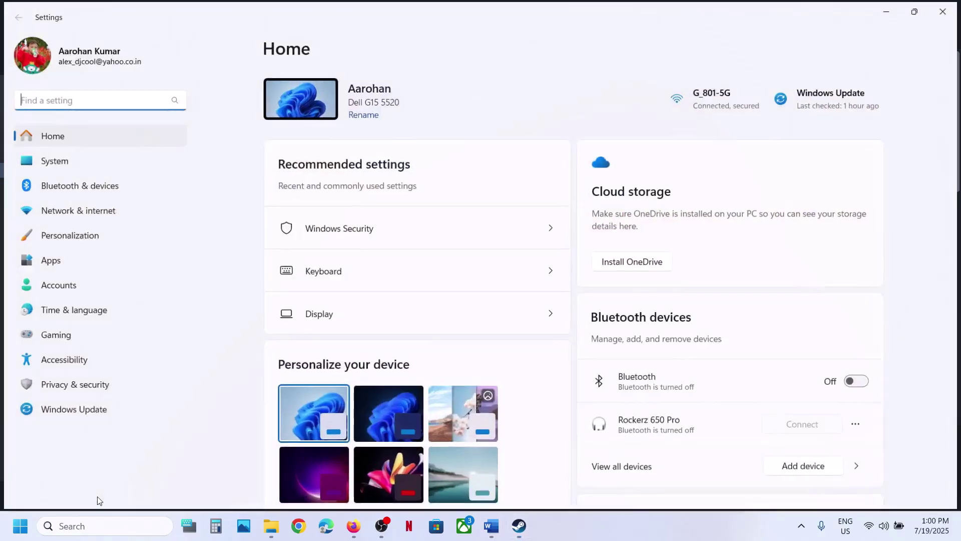
{"action": "left_click", "coordinate": [63, 397]}
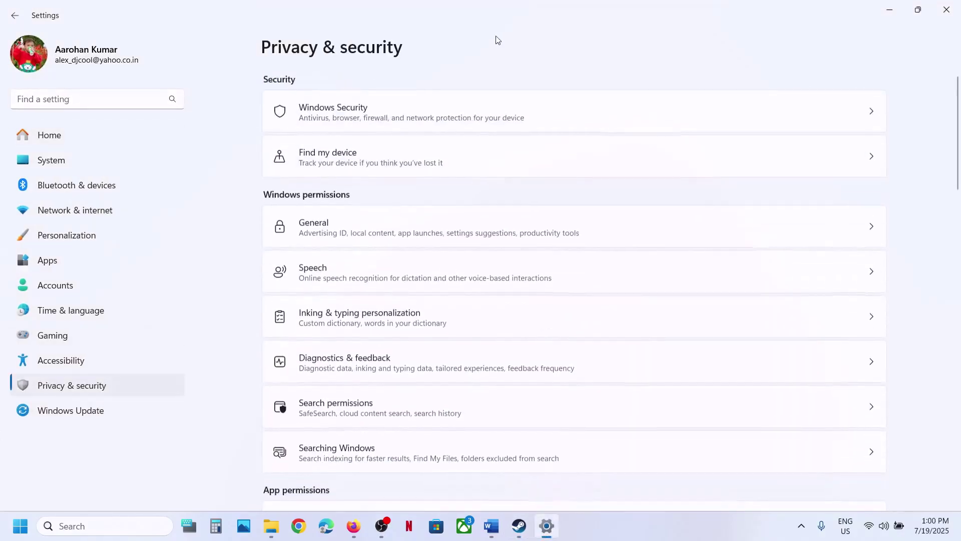
{"action": "left_click", "coordinate": [353, 110]}
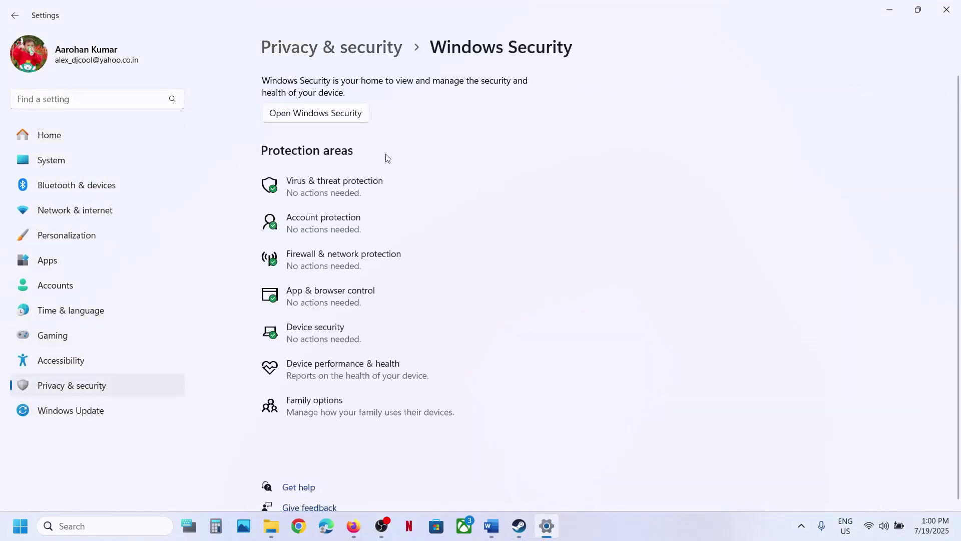
{"action": "left_click", "coordinate": [340, 199]}
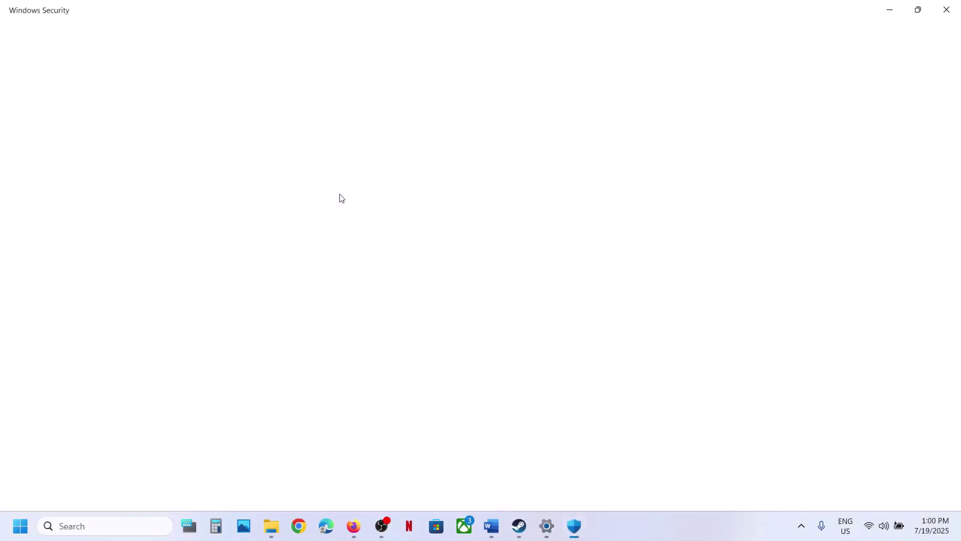
{"action": "scroll", "coordinate": [339, 198], "scroll_direction": "down", "scroll_amount": 3}
{"action": "scroll", "coordinate": [290, 448], "scroll_direction": "up", "scroll_amount": 3}
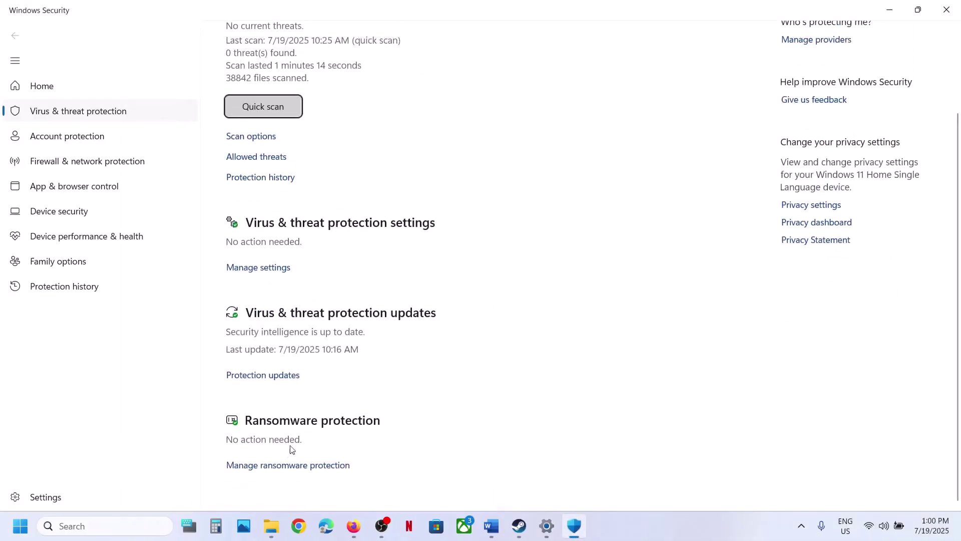
{"action": "scroll", "coordinate": [271, 468], "scroll_direction": "down", "scroll_amount": 2}
{"action": "left_click", "coordinate": [271, 468]}
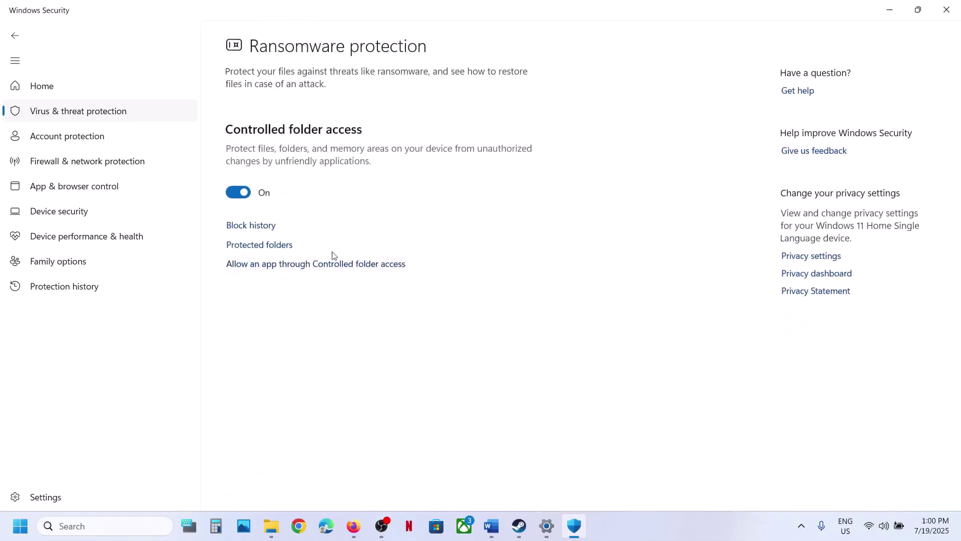
{"action": "left_click", "coordinate": [300, 266]}
{"action": "left_click", "coordinate": [409, 365]}
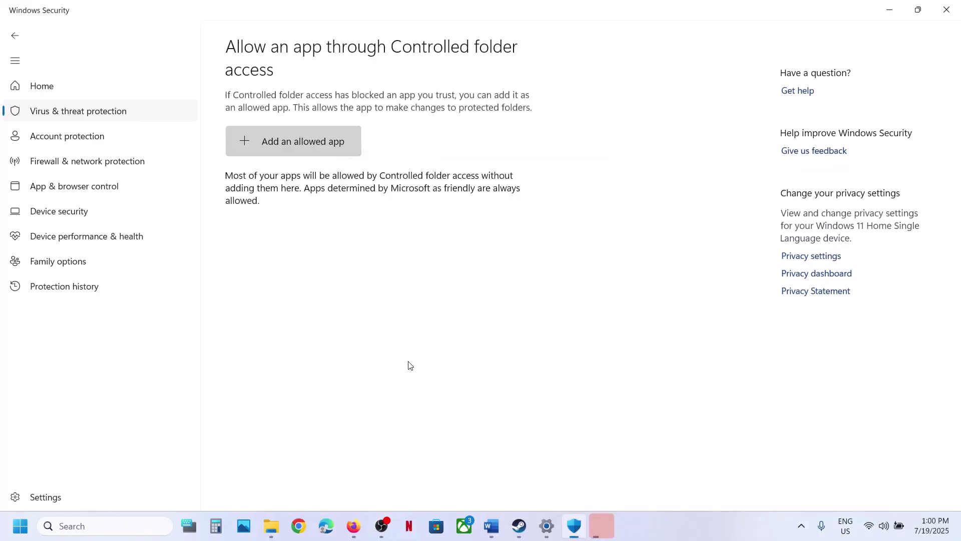
Step: Start adding an allowed app and browse to C:\Program Files (x86)
{"action": "left_click", "coordinate": [290, 150]}
{"action": "left_click", "coordinate": [280, 192]}
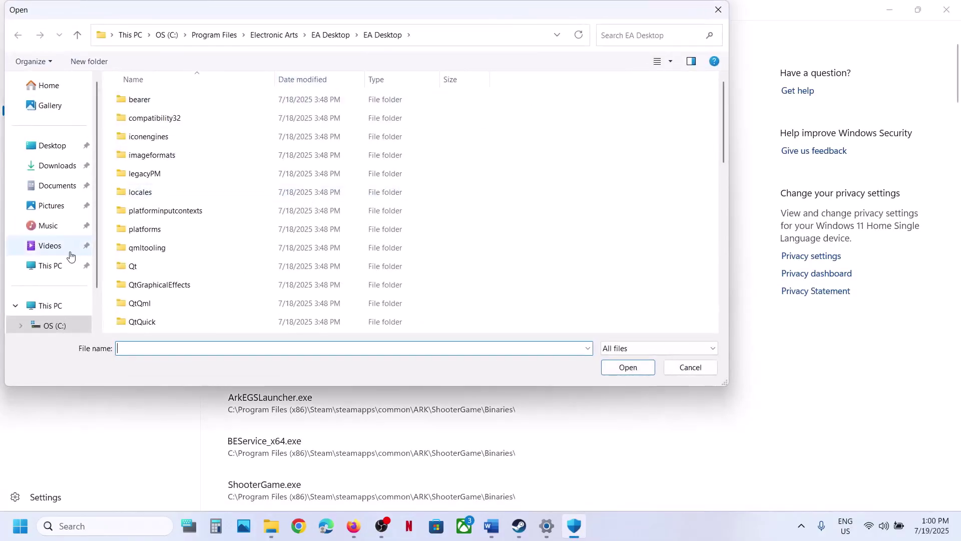
{"action": "left_click", "coordinate": [50, 306]}
{"action": "double_click", "coordinate": [190, 107]}
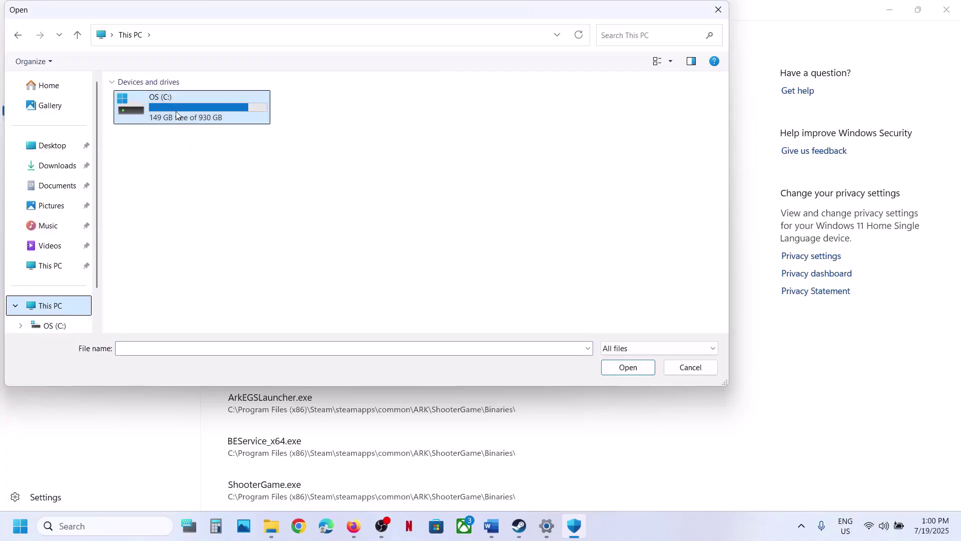
{"action": "scroll", "coordinate": [219, 227], "scroll_direction": "down", "scroll_amount": 4}
{"action": "double_click", "coordinate": [167, 179]}
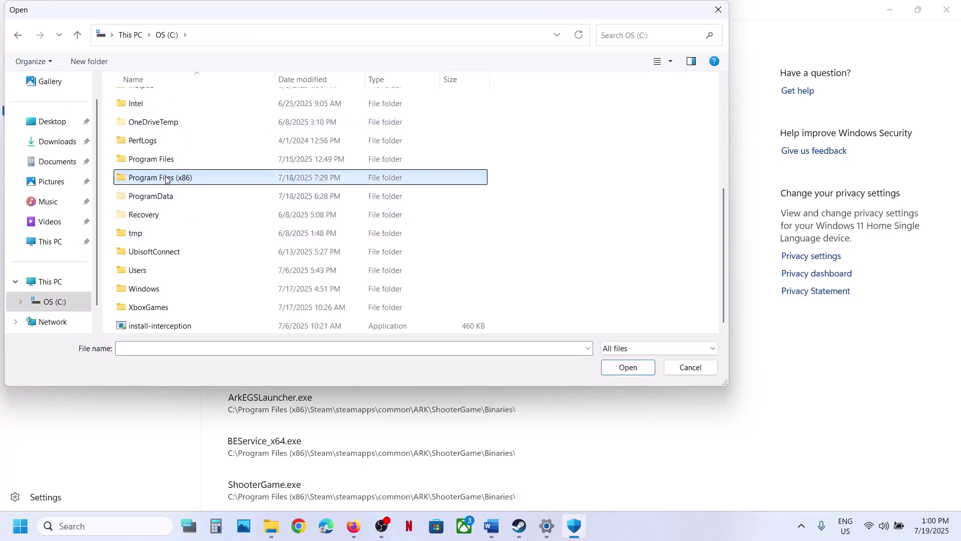
{"action": "scroll", "coordinate": [167, 178], "scroll_direction": "down", "scroll_amount": 3}
Step: Navigate to Steam\steamapps\common\American Truck Simulator Demo\bin\win_x64 and allow amtrucks.exe
{"action": "double_click", "coordinate": [150, 159]}
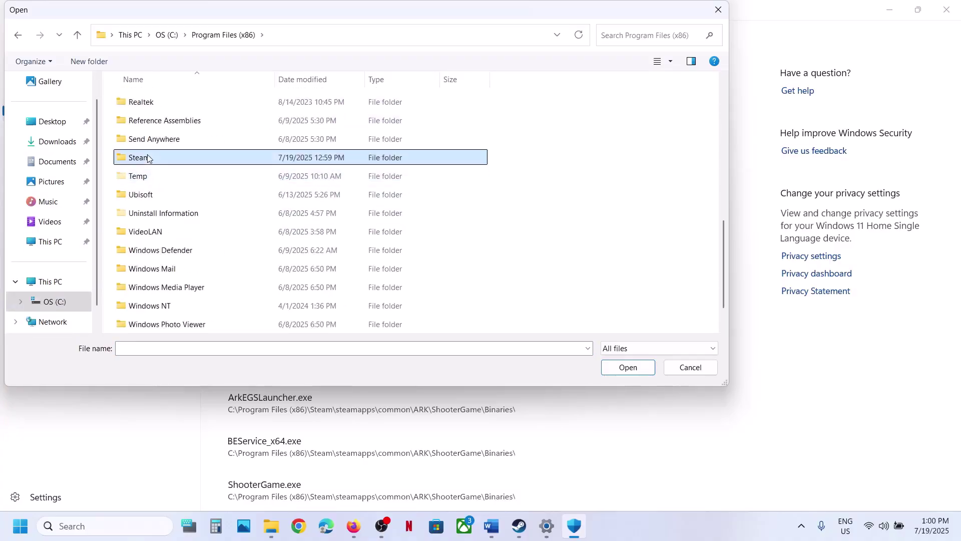
{"action": "double_click", "coordinate": [154, 142]}
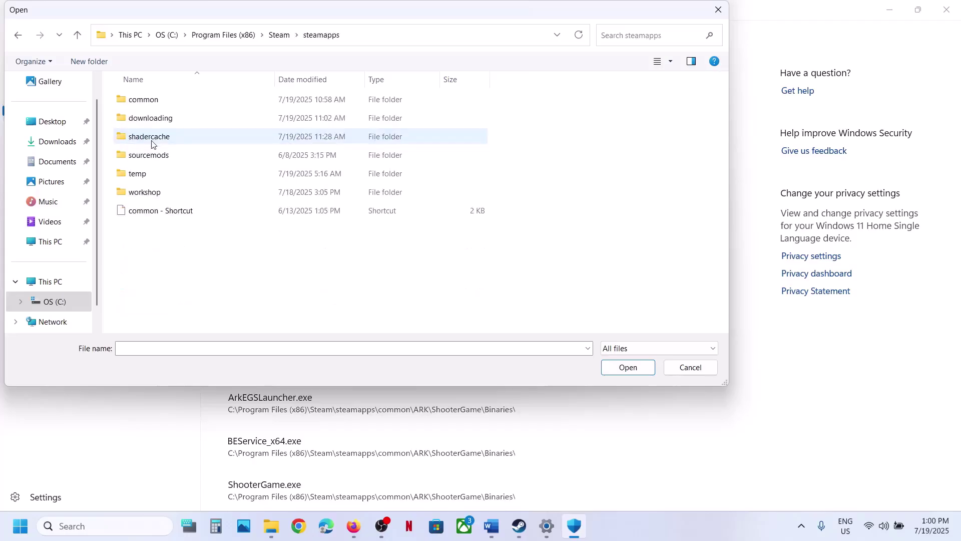
{"action": "double_click", "coordinate": [149, 102]}
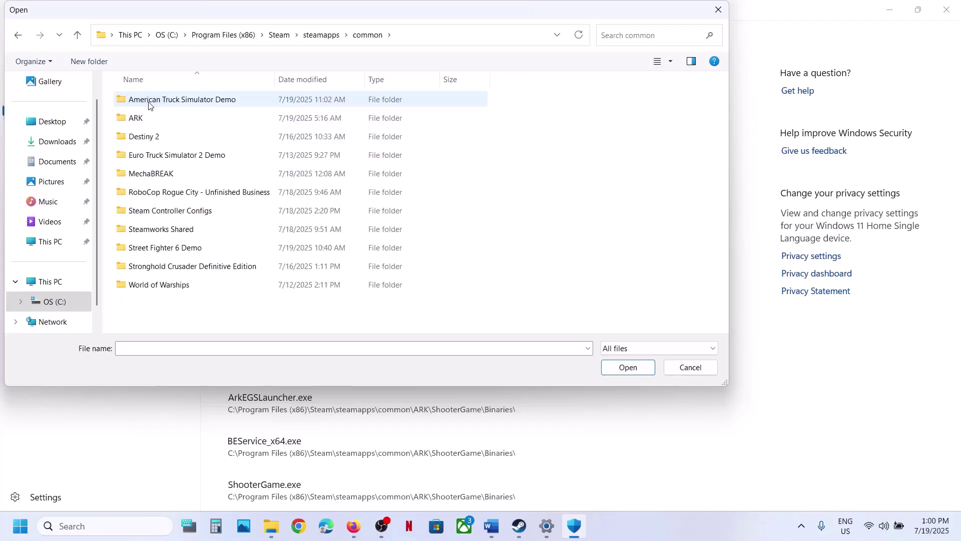
{"action": "double_click", "coordinate": [149, 102]}
{"action": "double_click", "coordinate": [149, 102]}
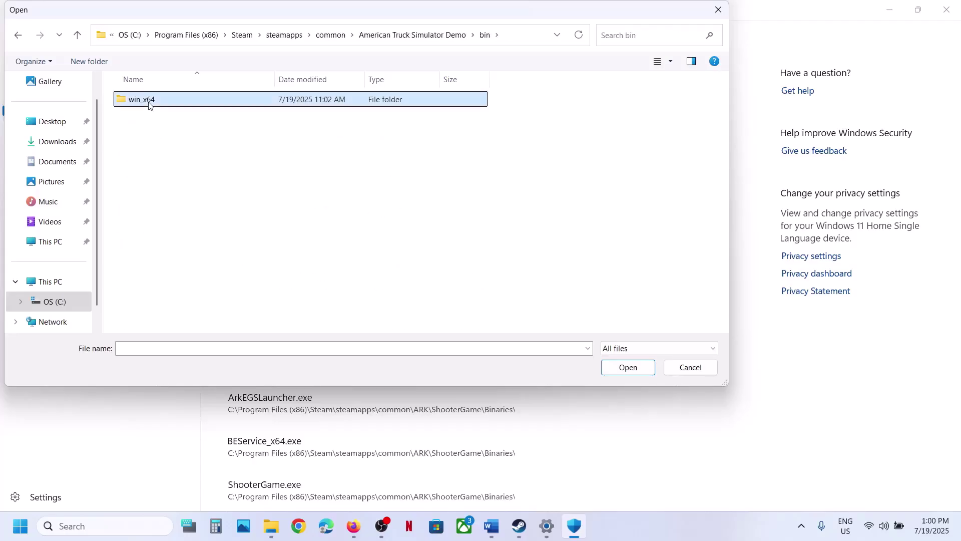
{"action": "double_click", "coordinate": [149, 102]}
{"action": "left_click", "coordinate": [148, 102]}
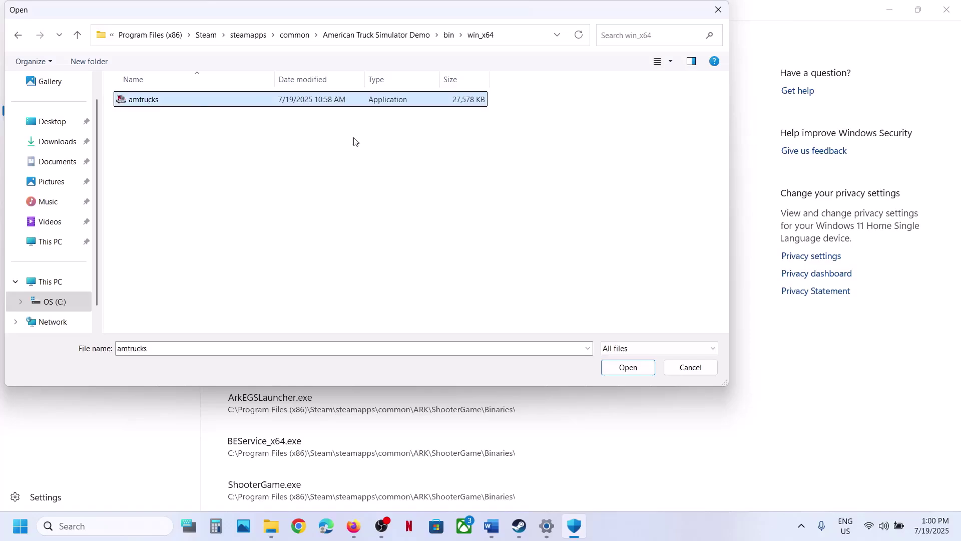
{"action": "left_click", "coordinate": [620, 366]}
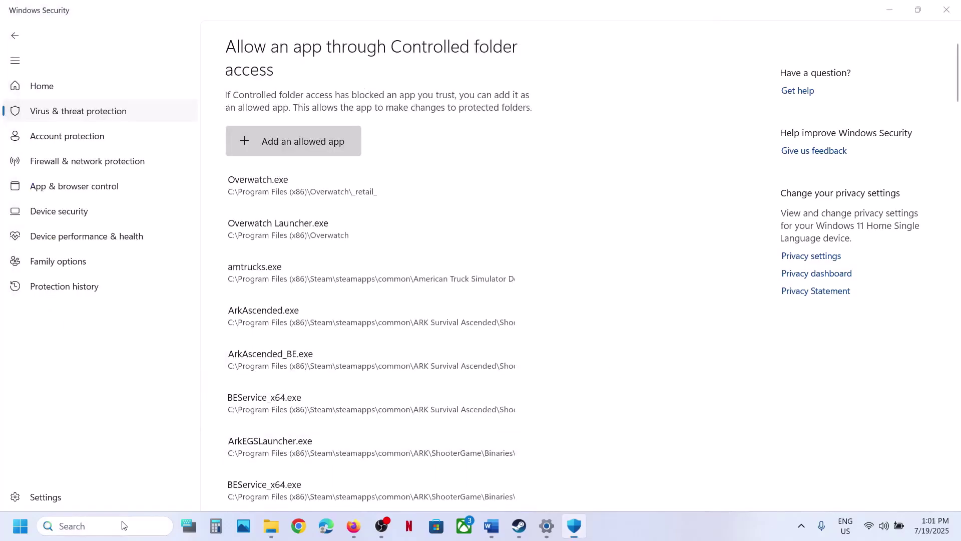
{"action": "left_click", "coordinate": [124, 525]}
Step: Open Control Panel's Windows Defender Firewall allowed-apps list and unlock it for editing
{"action": "type", "text": "control"}
{"action": "key", "text": "Return"}
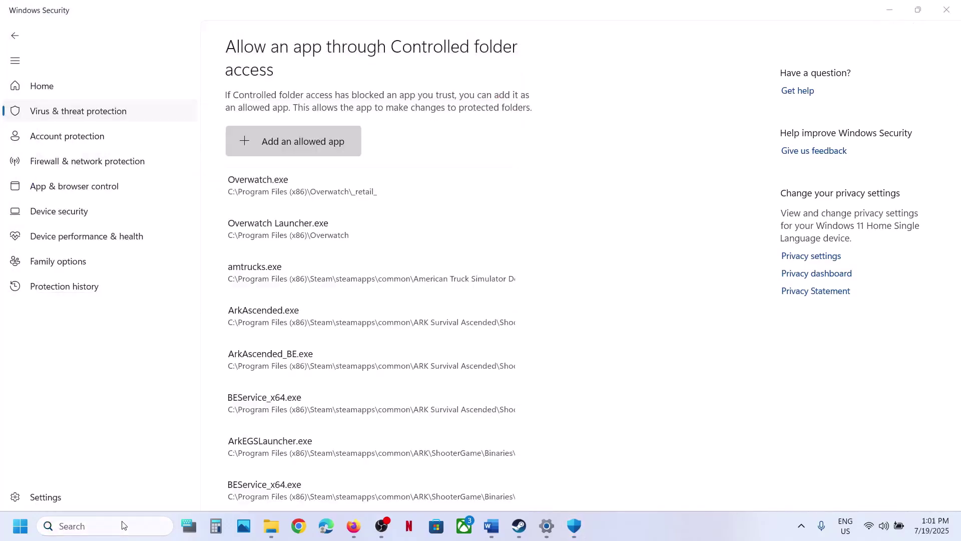
{"action": "left_click", "coordinate": [339, 100]}
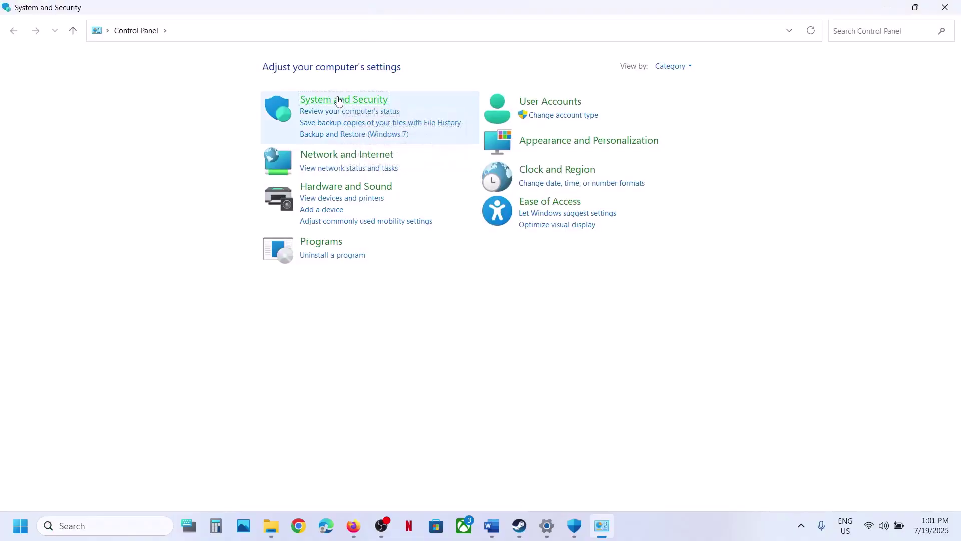
{"action": "left_click", "coordinate": [236, 111]}
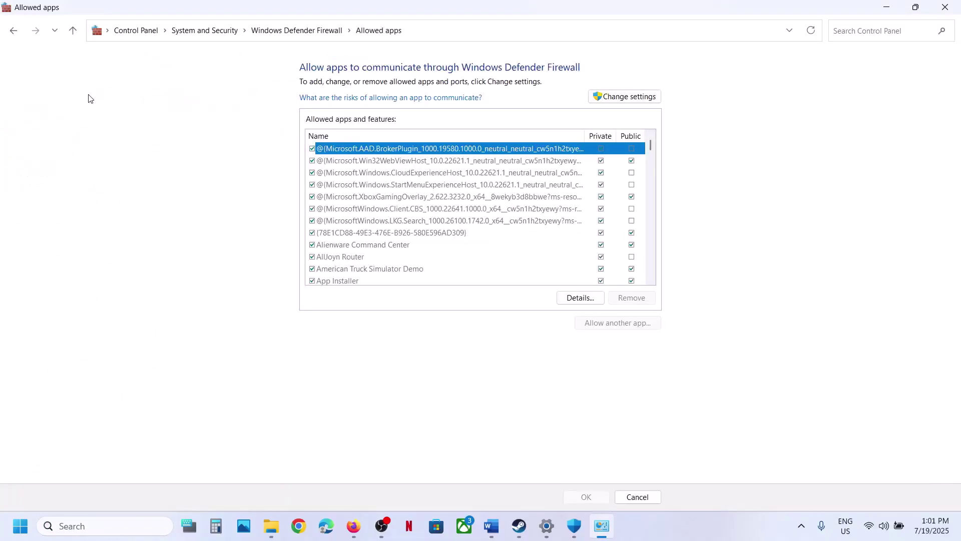
{"action": "left_click", "coordinate": [628, 98]}
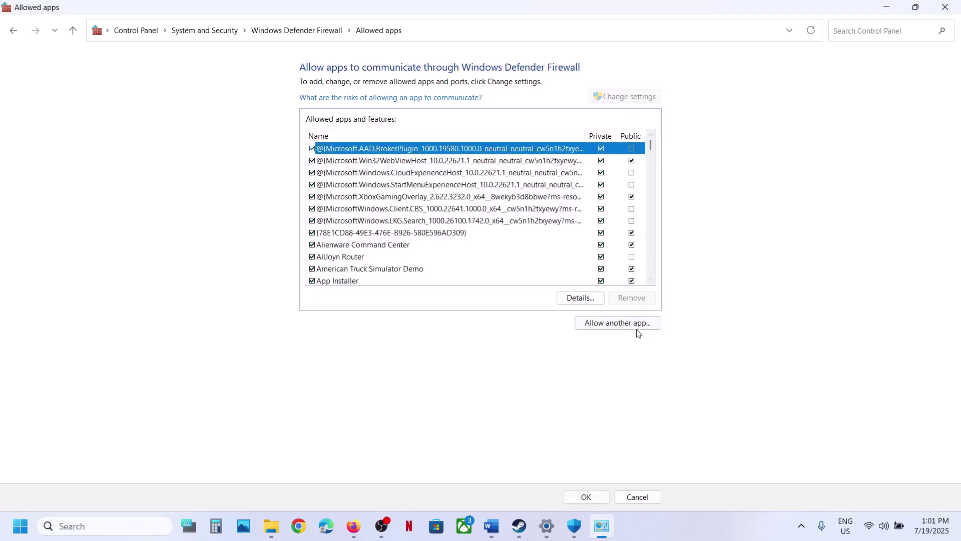
Step: Try adding the demo's bin\win_x64\amtrucks.exe and dismiss the 'already in the list' error
{"action": "left_click", "coordinate": [621, 323]}
{"action": "left_click", "coordinate": [564, 321]}
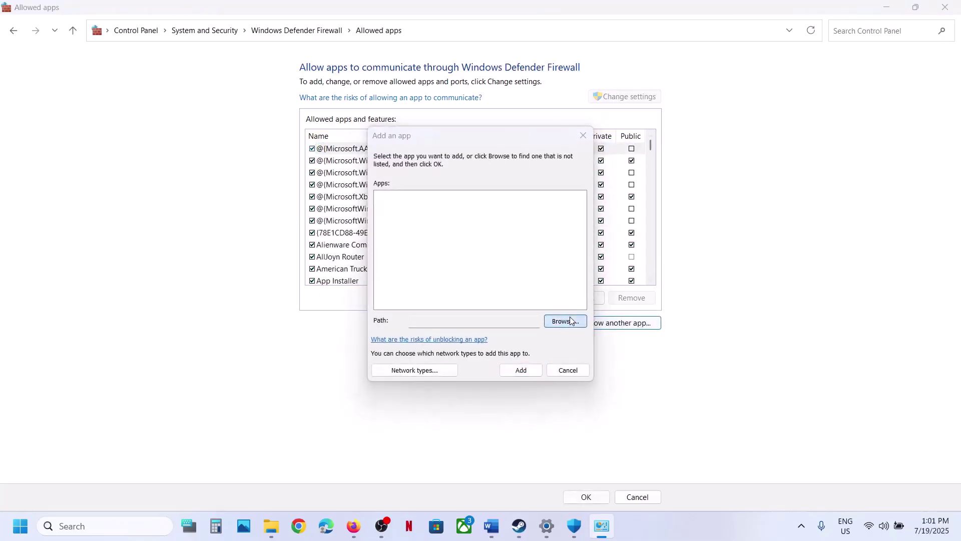
{"action": "left_click", "coordinate": [501, 179]}
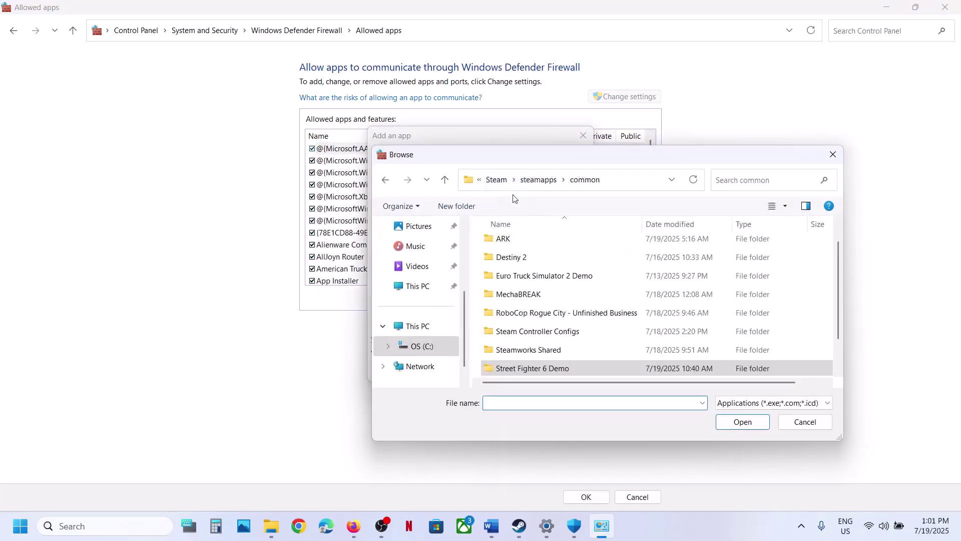
{"action": "scroll", "coordinate": [560, 314], "scroll_direction": "up", "scroll_amount": 1}
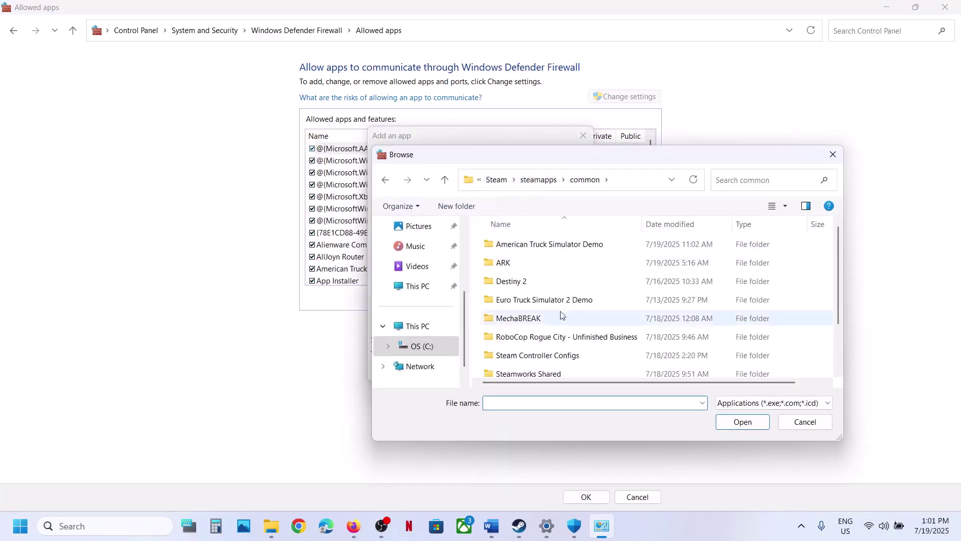
{"action": "double_click", "coordinate": [551, 244]}
{"action": "double_click", "coordinate": [550, 244]}
{"action": "double_click", "coordinate": [551, 244]}
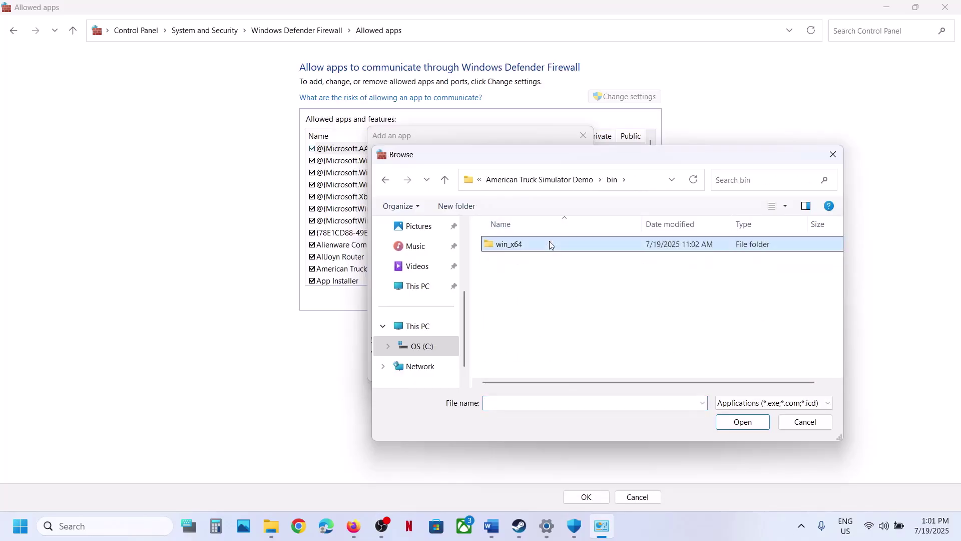
{"action": "left_click", "coordinate": [539, 245]}
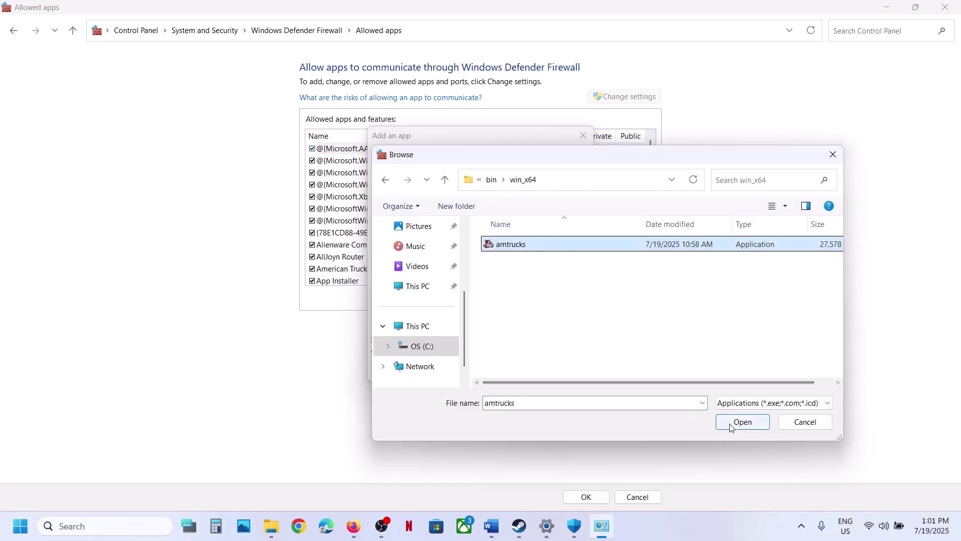
{"action": "left_click", "coordinate": [742, 422]}
{"action": "left_click", "coordinate": [521, 370]}
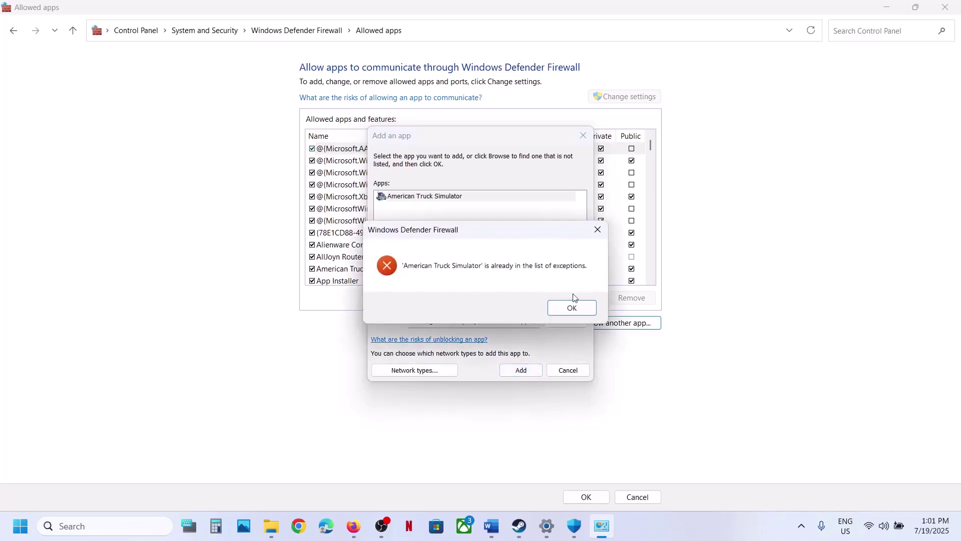
{"action": "left_click", "coordinate": [571, 307]}
Step: Confirm the American Truck Simulator Demo entry, then close Allowed apps, Windows Security and Settings
{"action": "left_click", "coordinate": [583, 135]}
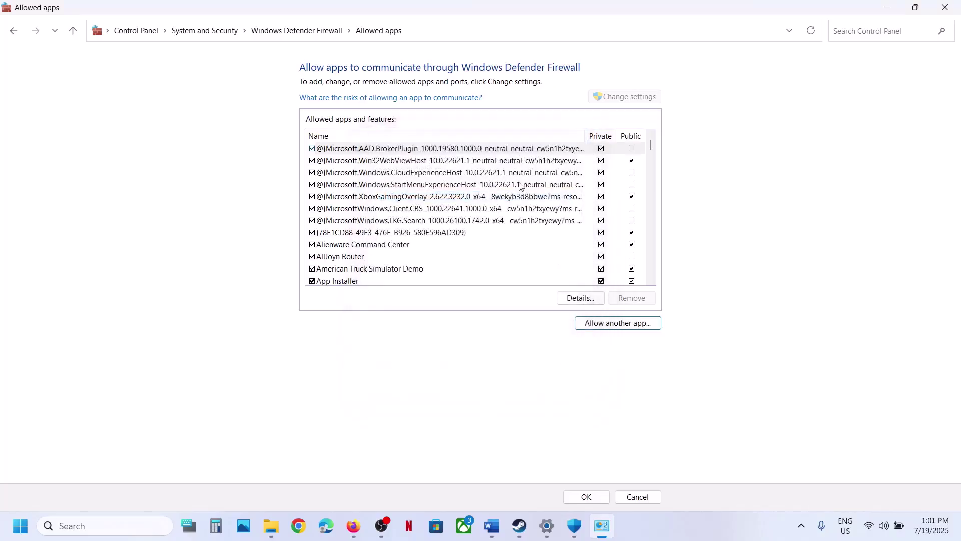
{"action": "left_click", "coordinate": [413, 270]}
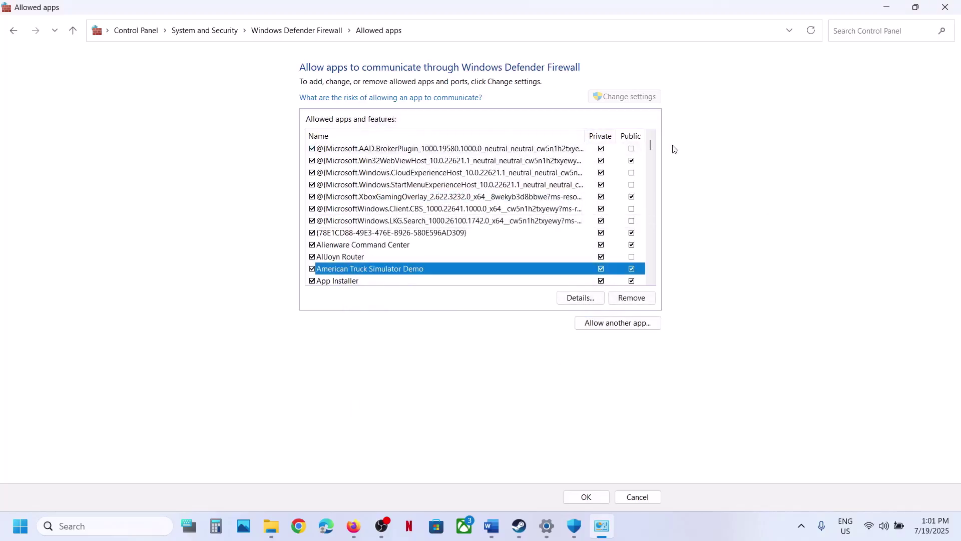
{"action": "left_click", "coordinate": [956, 7]}
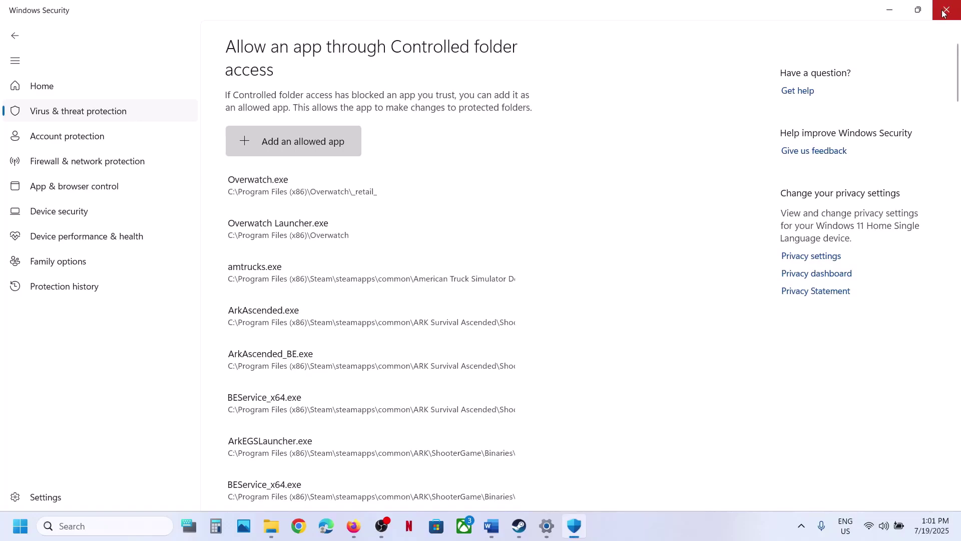
{"action": "left_click", "coordinate": [943, 13]}
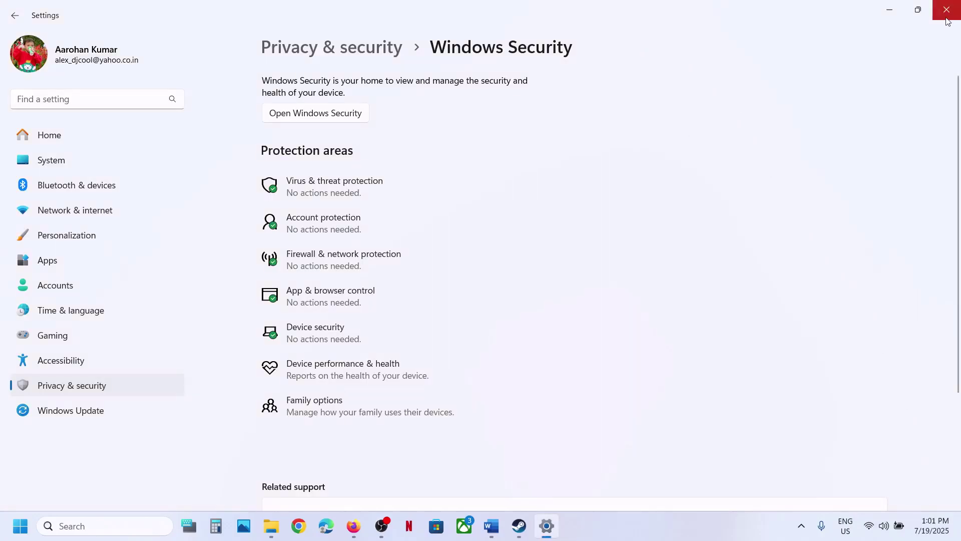
{"action": "left_click", "coordinate": [947, 18]}
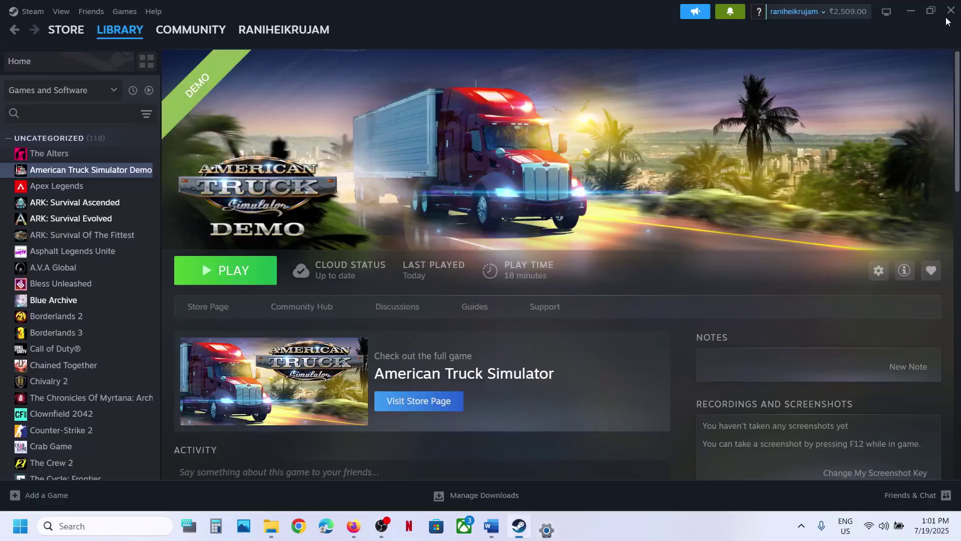
Step: Highlight the third-party antivirus advice in the Word guide
{"action": "left_click", "coordinate": [491, 527]}
{"action": "scroll", "coordinate": [440, 350], "scroll_direction": "down", "scroll_amount": 3}
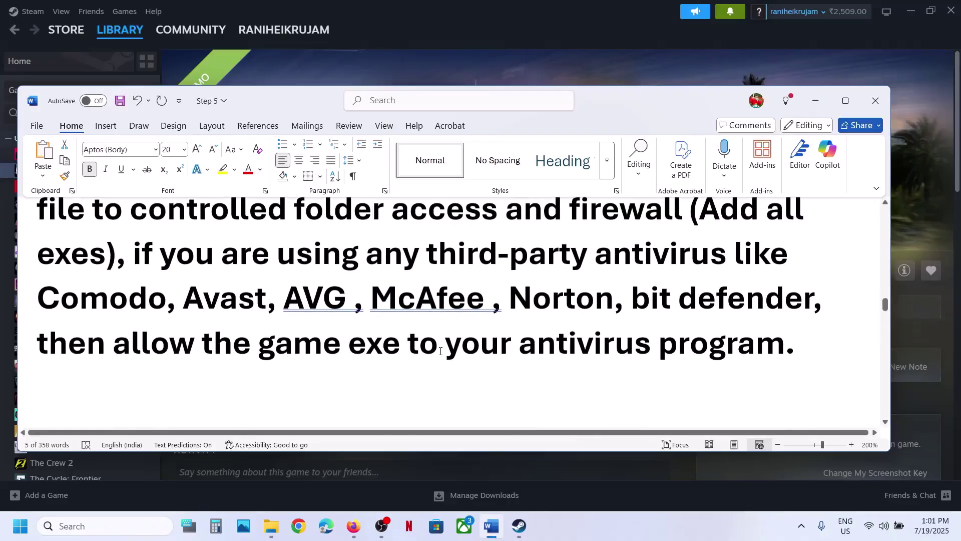
{"action": "left_click_drag", "start_coordinate": [376, 246], "coordinate": [323, 343]}
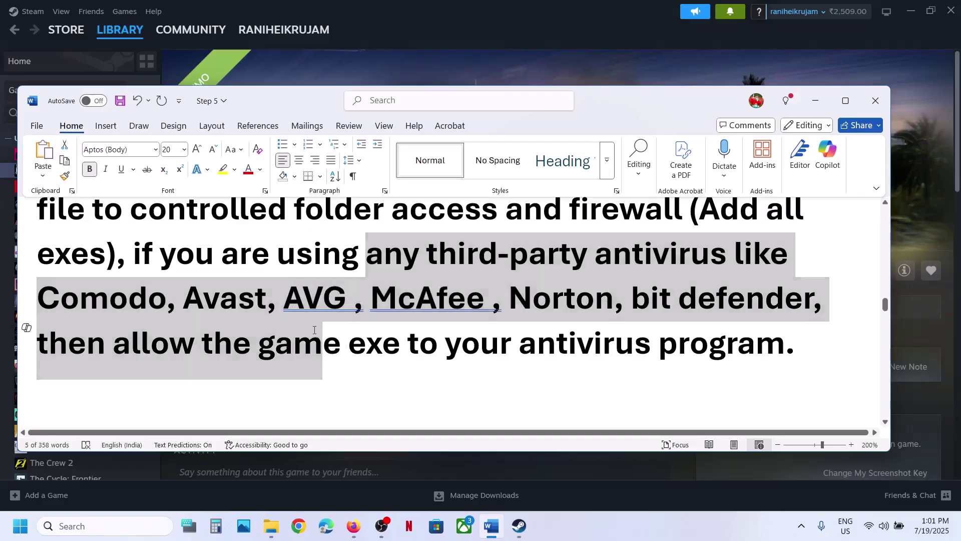
{"action": "left_click", "coordinate": [323, 343]}
{"action": "left_click_drag", "start_coordinate": [159, 348], "coordinate": [784, 350]}
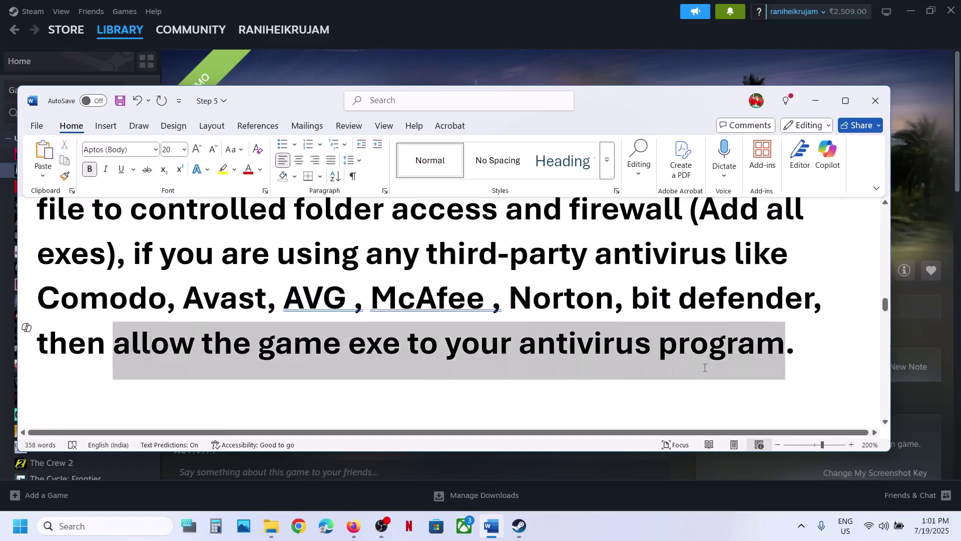
Step: Select and copy the NVIDIA driver link under Step 11
{"action": "scroll", "coordinate": [308, 368], "scroll_direction": "down", "scroll_amount": 2}
{"action": "scroll", "coordinate": [309, 368], "scroll_direction": "down", "scroll_amount": 3}
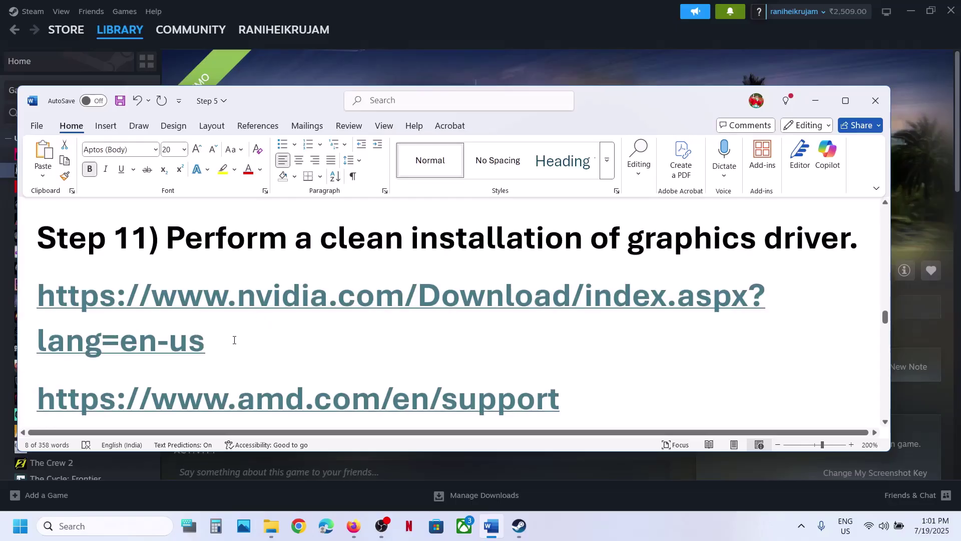
{"action": "triple_click", "coordinate": [222, 338]}
{"action": "key", "text": "ctrl+c"}
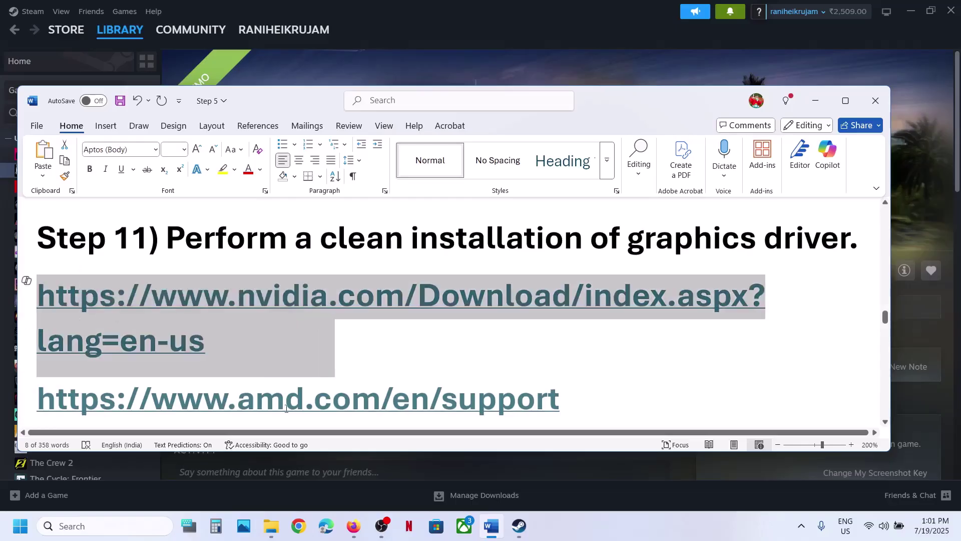
{"action": "left_click", "coordinate": [299, 525]}
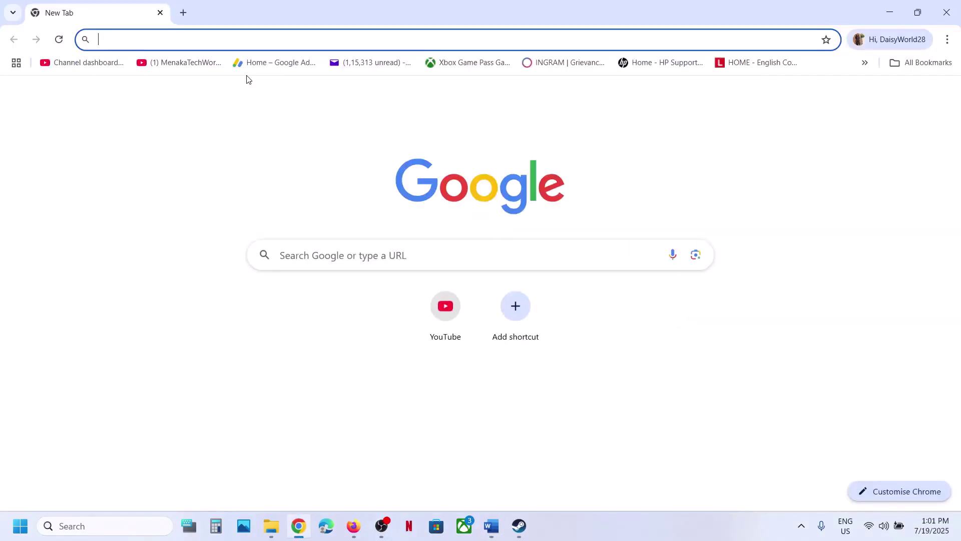
Step: Load the pasted NVIDIA drivers link and search for drivers for the RTX 3050 Laptop GPU
{"action": "key", "text": "ctrl+v"}
{"action": "key", "text": "Return"}
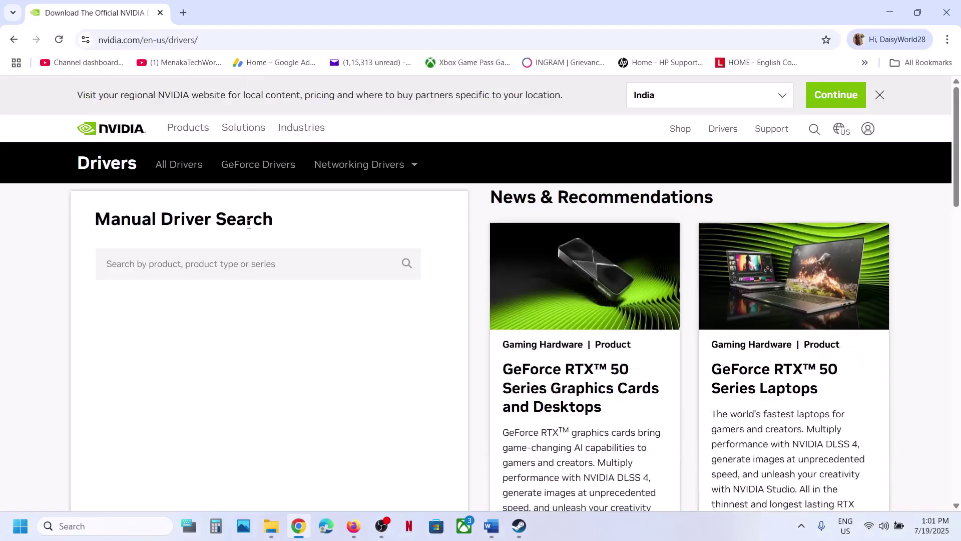
{"action": "scroll", "coordinate": [247, 225], "scroll_direction": "down", "scroll_amount": 5}
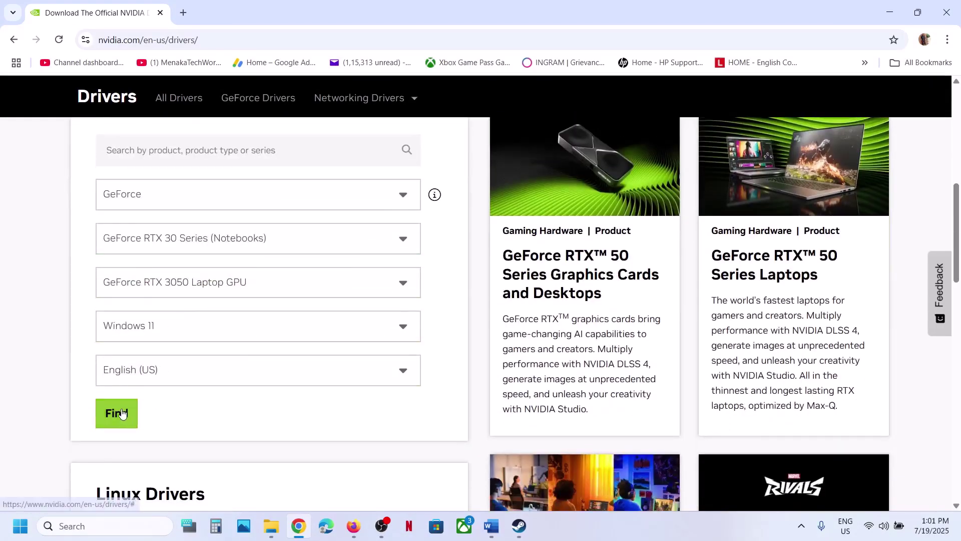
{"action": "left_click", "coordinate": [120, 414]}
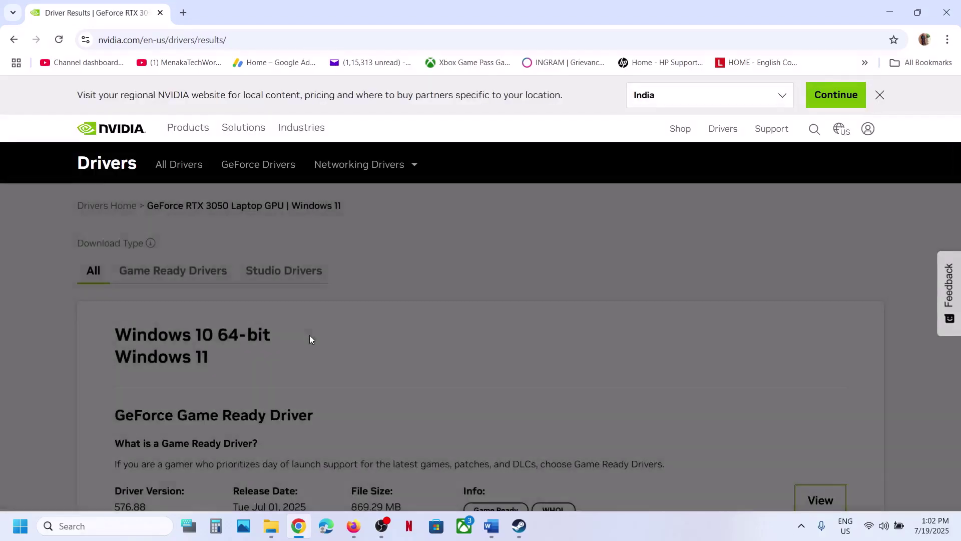
{"action": "scroll", "coordinate": [310, 338], "scroll_direction": "down", "scroll_amount": 4}
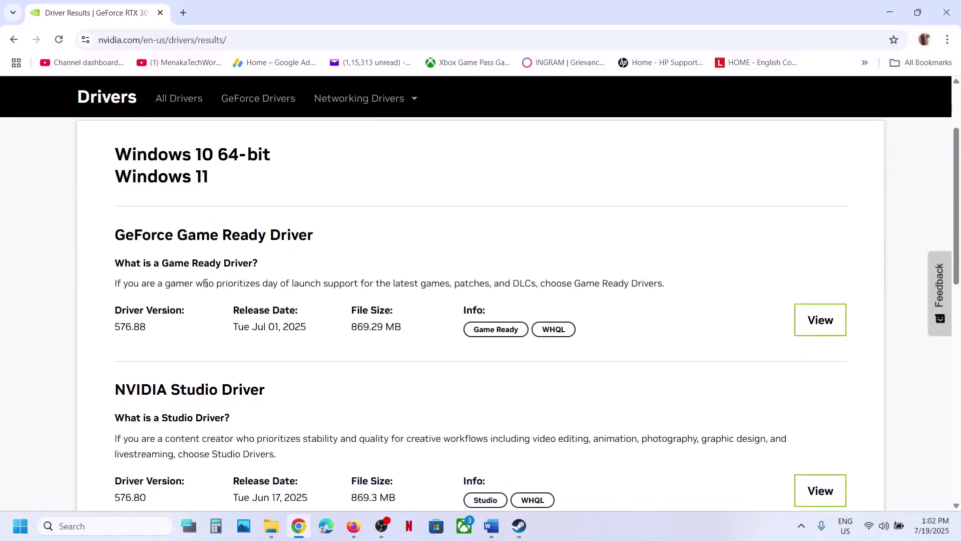
Step: View the GeForce Game Ready Driver 576.88 and download it
{"action": "left_click_drag", "start_coordinate": [125, 235], "coordinate": [307, 235]}
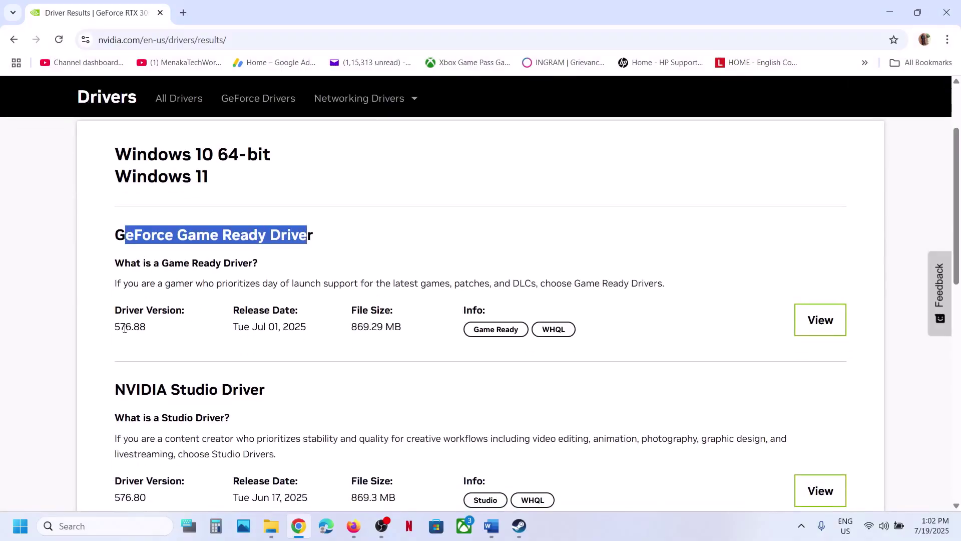
{"action": "left_click_drag", "start_coordinate": [121, 327], "coordinate": [232, 330]}
{"action": "left_click", "coordinate": [831, 331]}
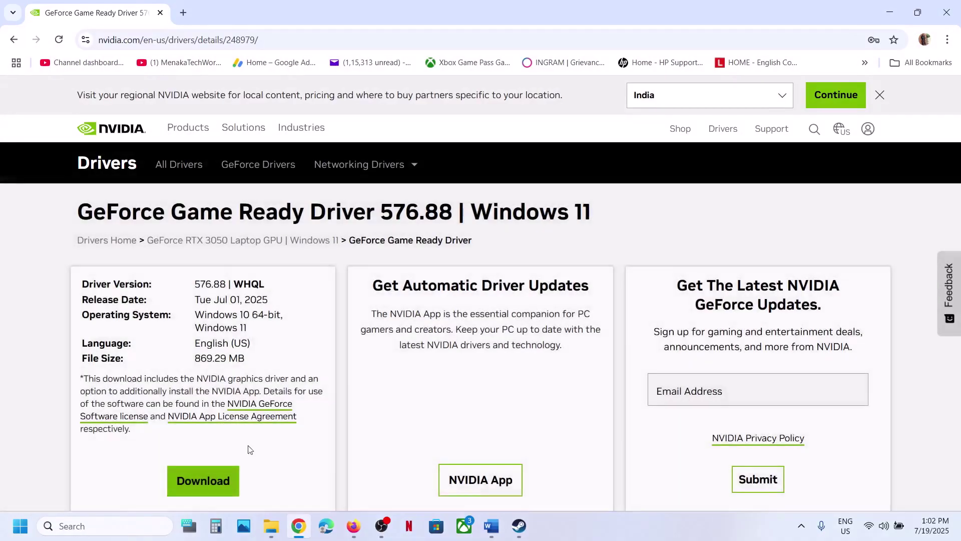
{"action": "left_click", "coordinate": [192, 494]}
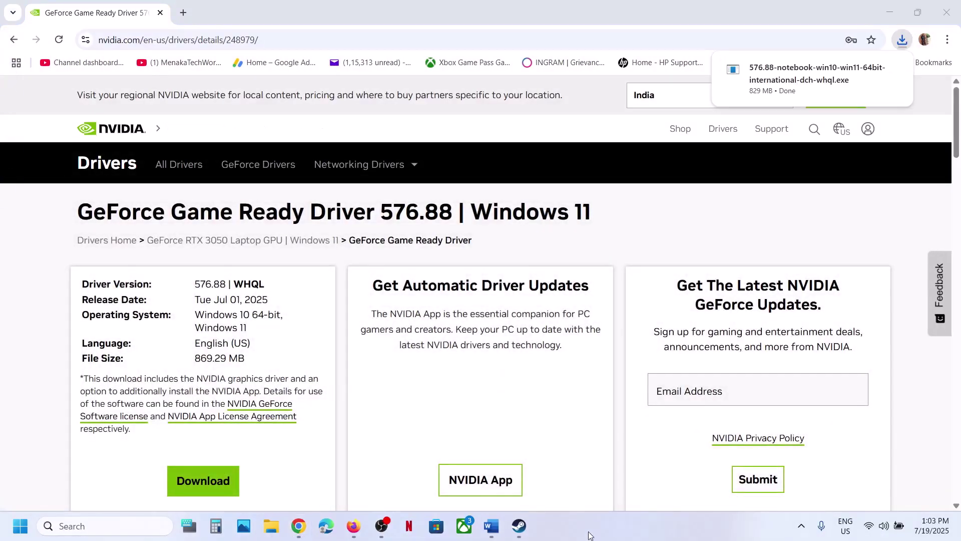
Step: Run the 576.88 installer, accept UAC, extraction and licence, and choose Custom (Advanced) install
{"action": "left_click", "coordinate": [816, 73]}
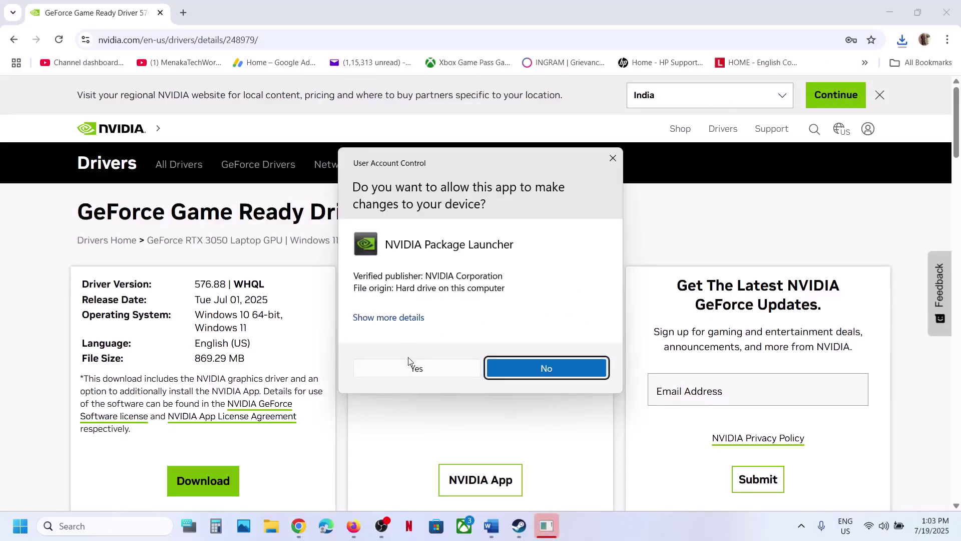
{"action": "left_click", "coordinate": [409, 367]}
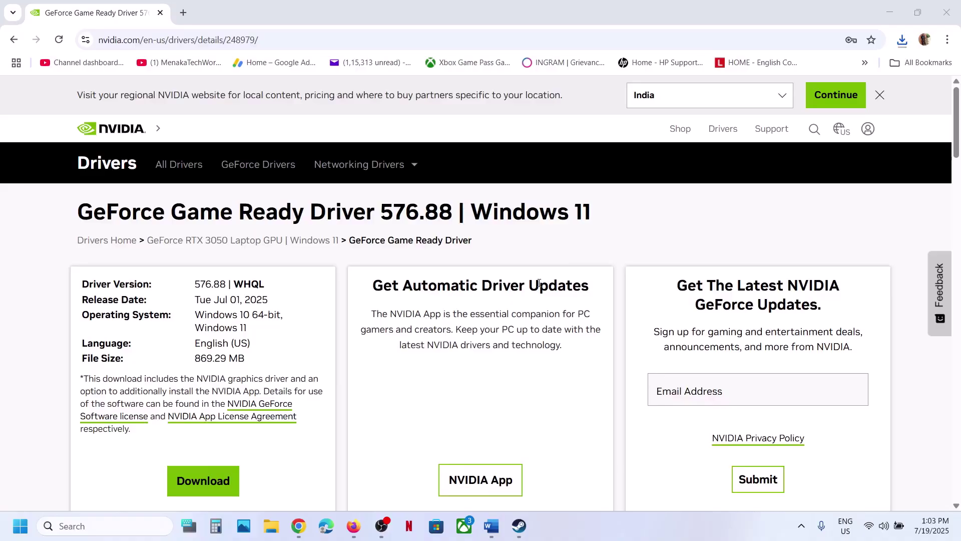
{"action": "left_click", "coordinate": [454, 281]}
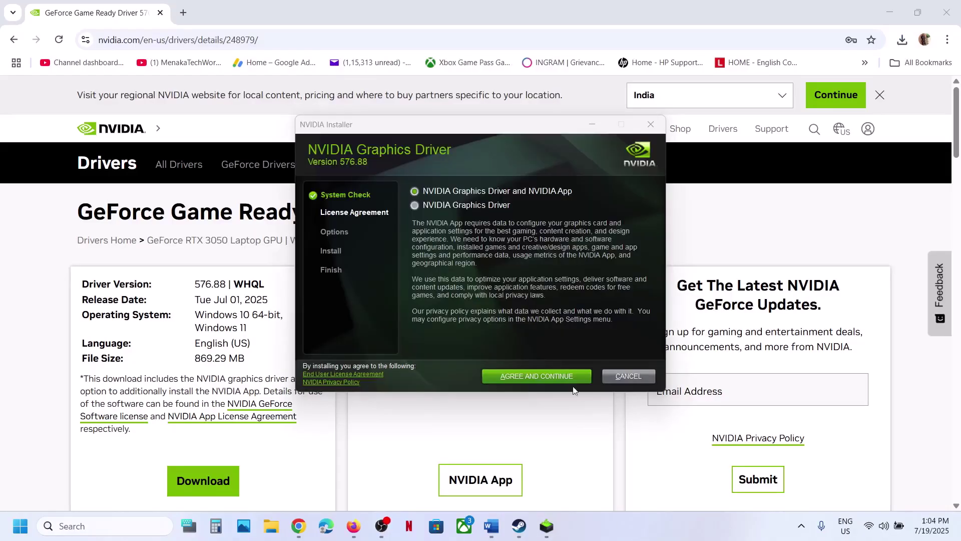
{"action": "left_click", "coordinate": [518, 378]}
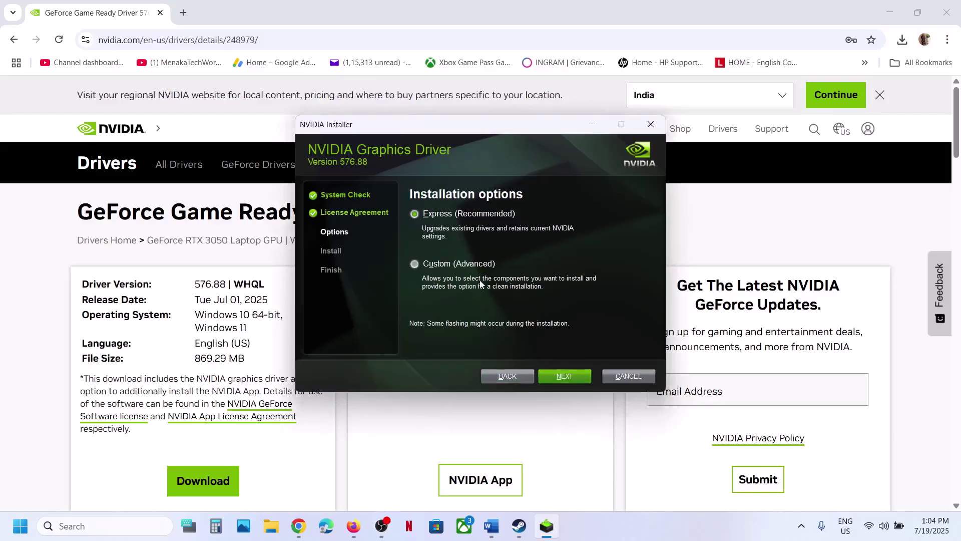
{"action": "left_click", "coordinate": [457, 265]}
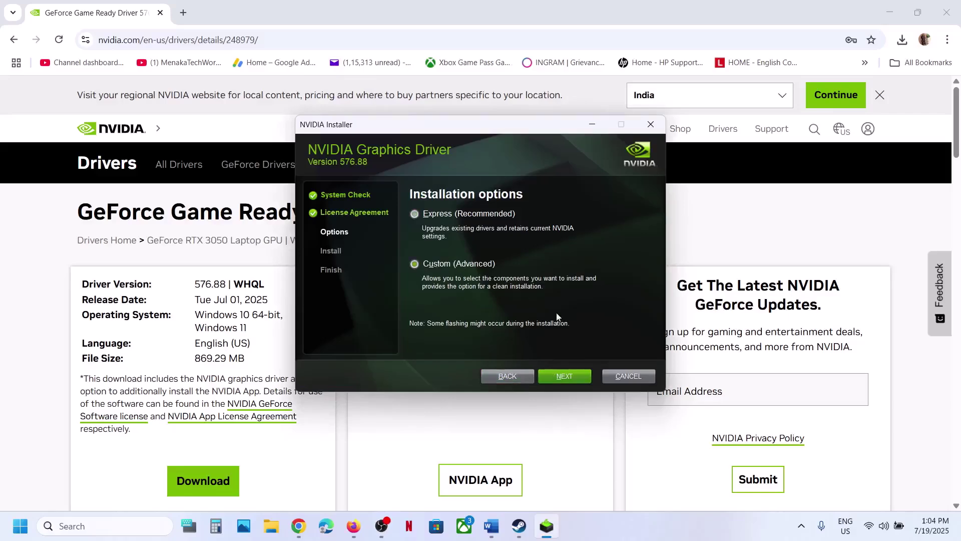
{"action": "left_click", "coordinate": [557, 375]}
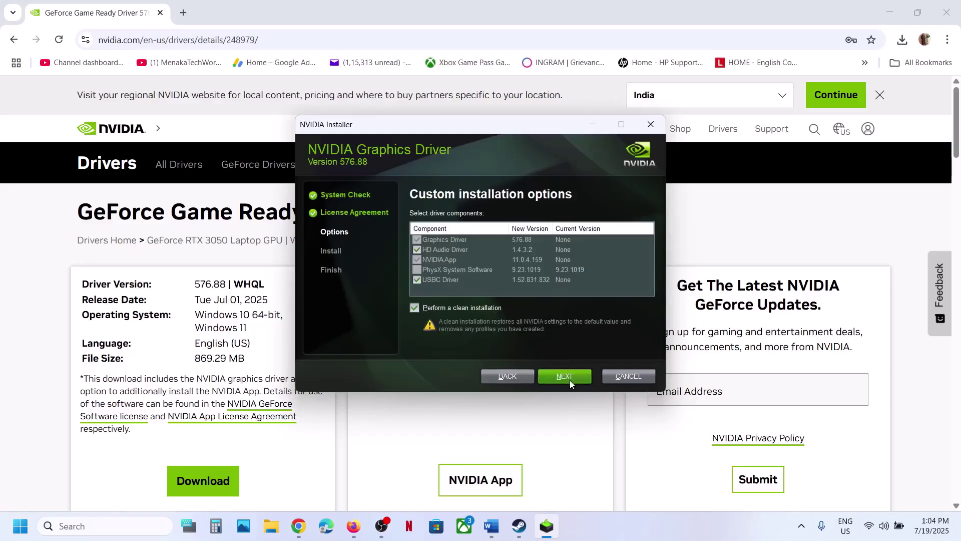
{"action": "left_click", "coordinate": [392, 441]}
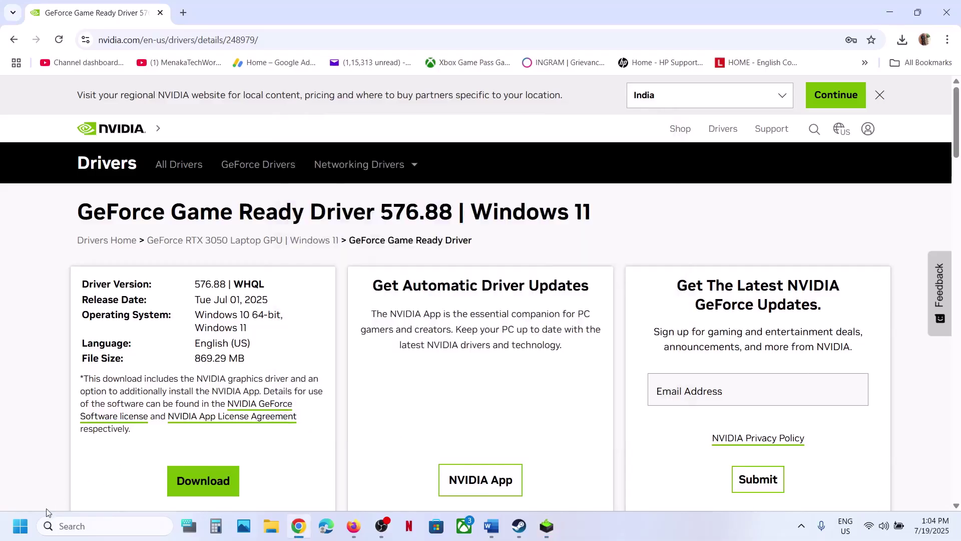
{"action": "left_click", "coordinate": [25, 525]}
Step: Return to the Word guide and scroll past the AMD support link to highlight the 'Step 12) Roll back graphics driver' heading
{"action": "left_click", "coordinate": [363, 482]}
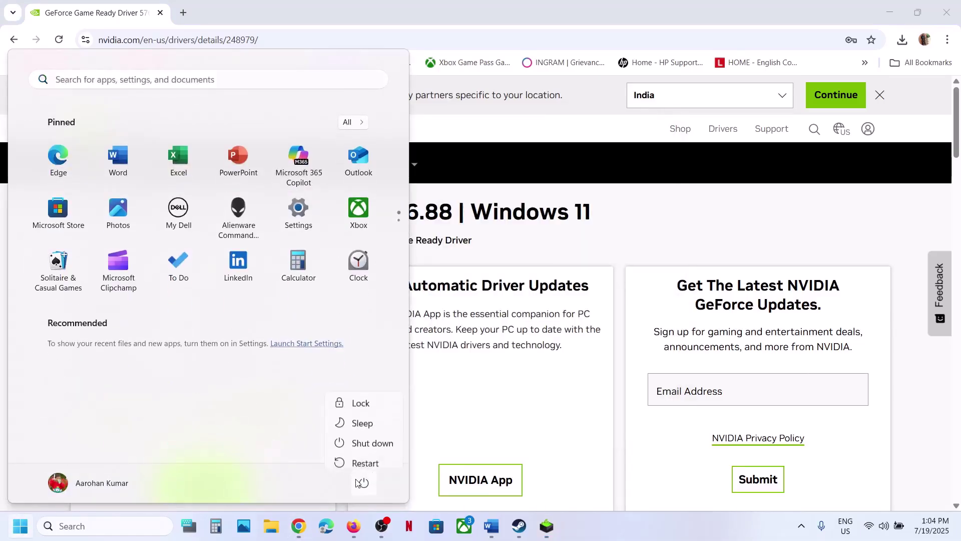
{"action": "left_click", "coordinate": [519, 526]}
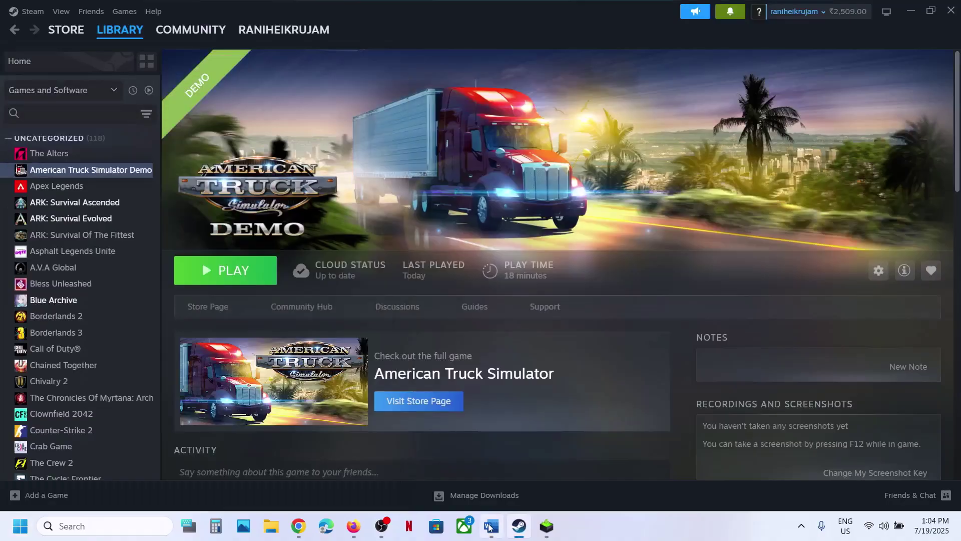
{"action": "left_click", "coordinate": [491, 525]}
{"action": "scroll", "coordinate": [420, 382], "scroll_direction": "down", "scroll_amount": 1}
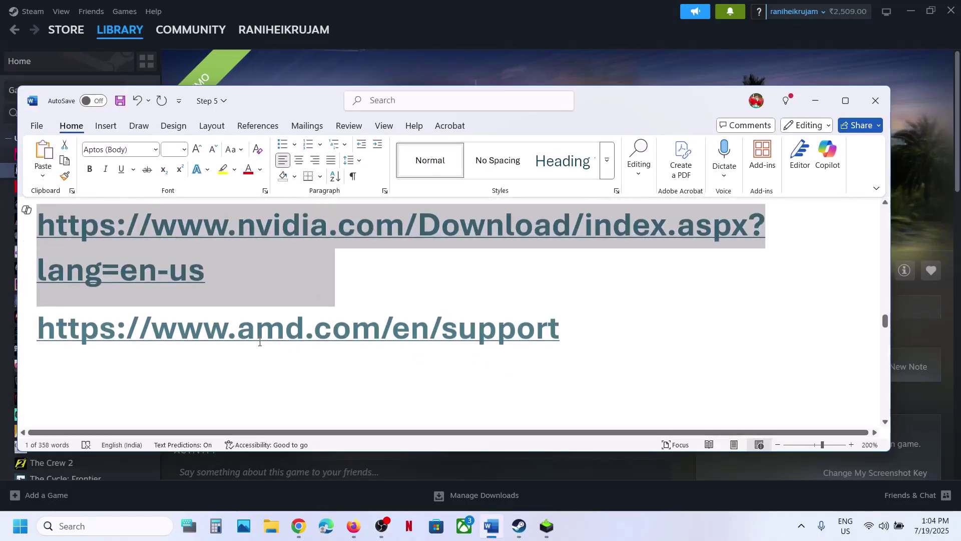
{"action": "left_click_drag", "start_coordinate": [256, 330], "coordinate": [476, 336]}
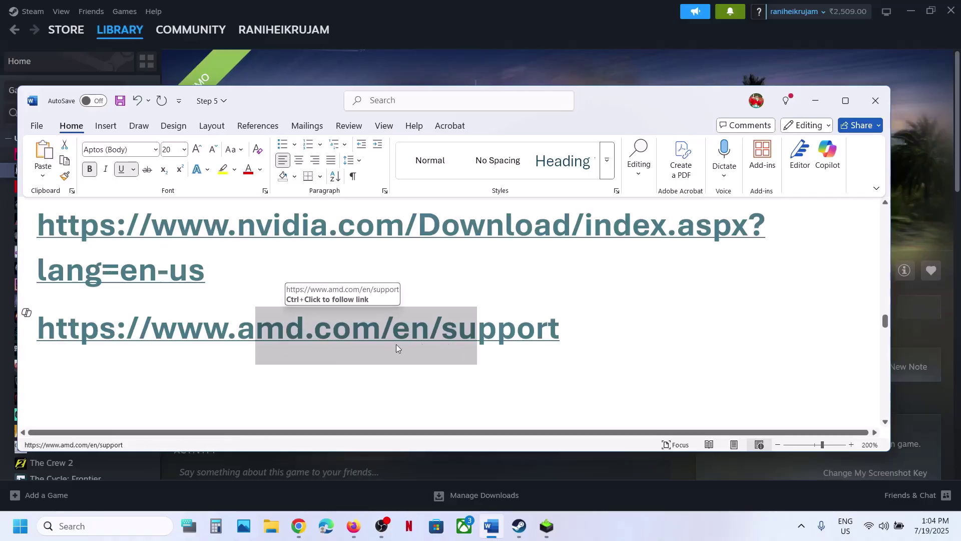
{"action": "scroll", "coordinate": [353, 348], "scroll_direction": "down", "scroll_amount": 2}
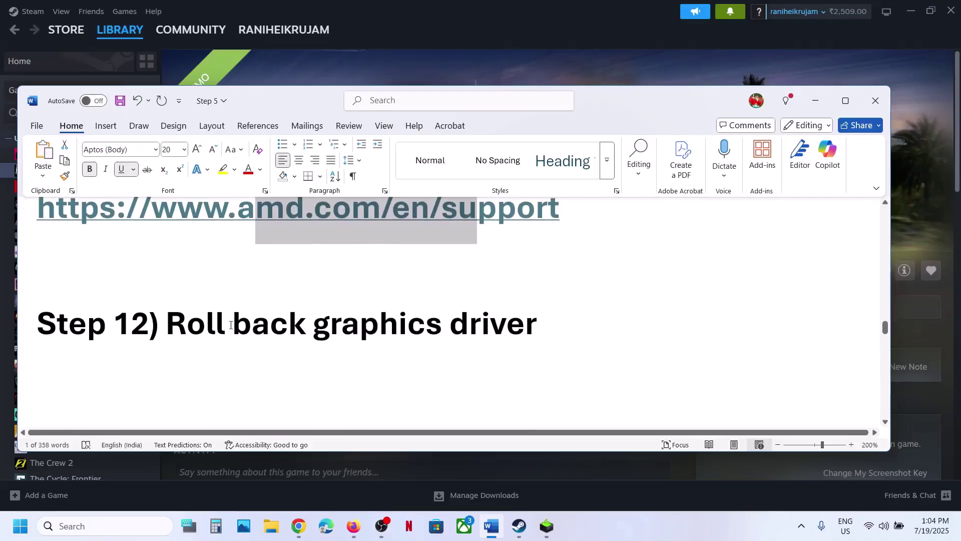
{"action": "left_click_drag", "start_coordinate": [225, 324], "coordinate": [537, 326]}
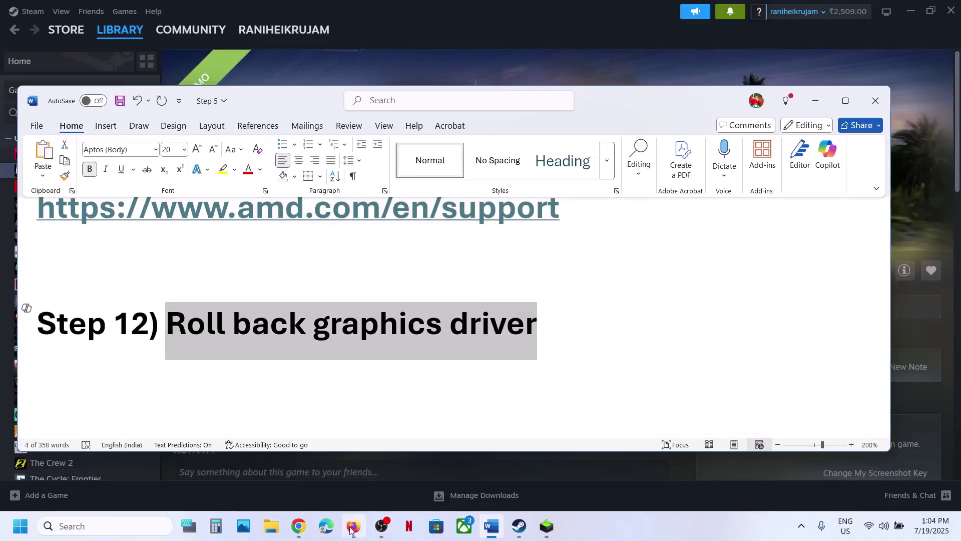
Step: Go back to the NVIDIA driver results in Chrome and expand View More Versions
{"action": "left_click", "coordinate": [298, 526]}
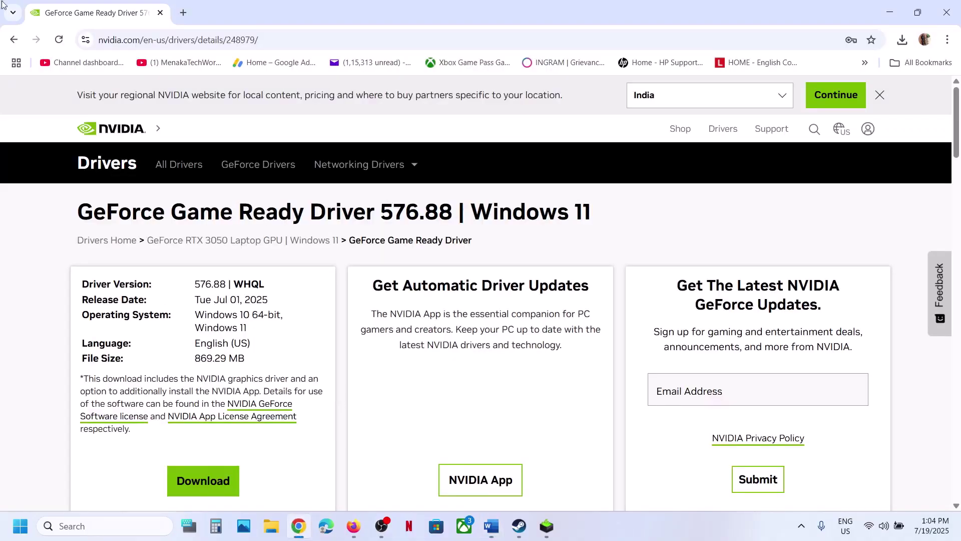
{"action": "left_click", "coordinate": [14, 40]}
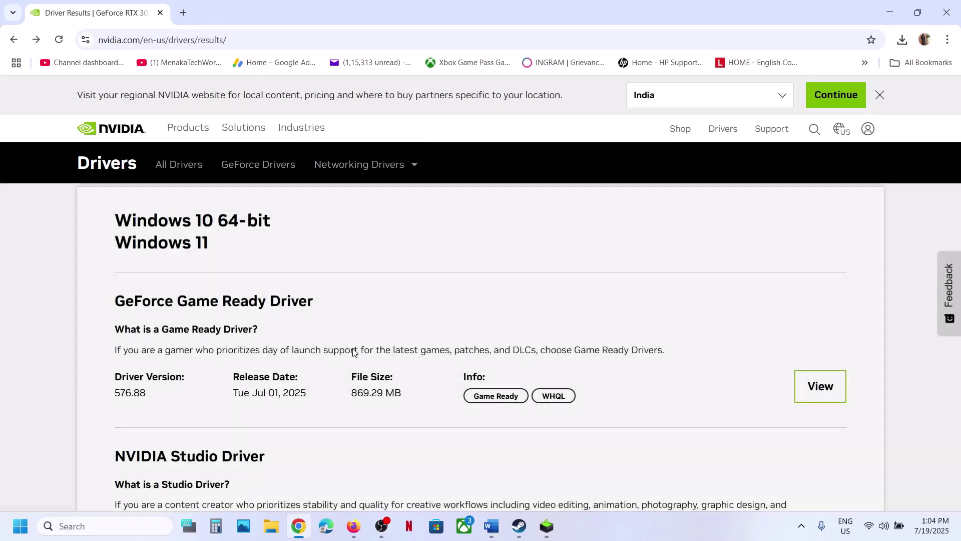
{"action": "scroll", "coordinate": [354, 351], "scroll_direction": "down", "scroll_amount": 7}
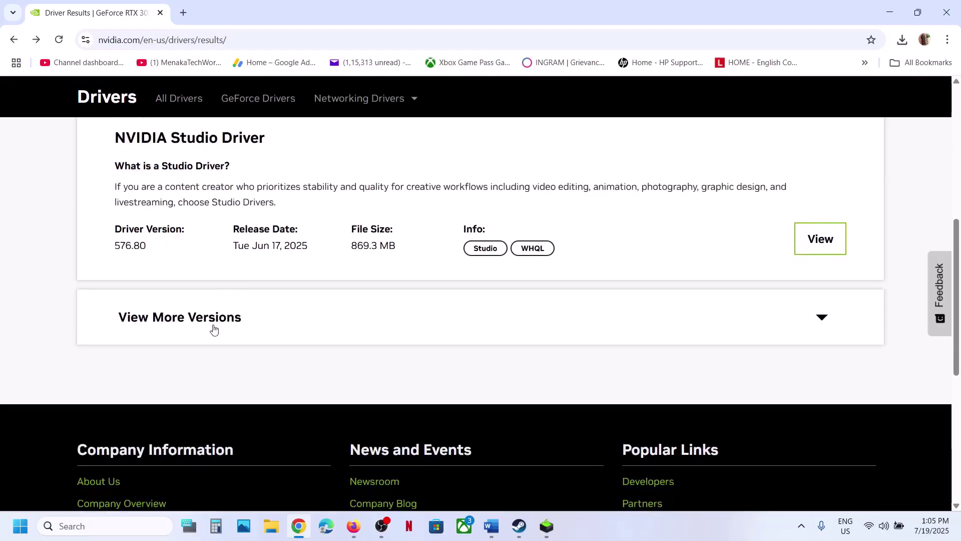
{"action": "left_click", "coordinate": [208, 327]}
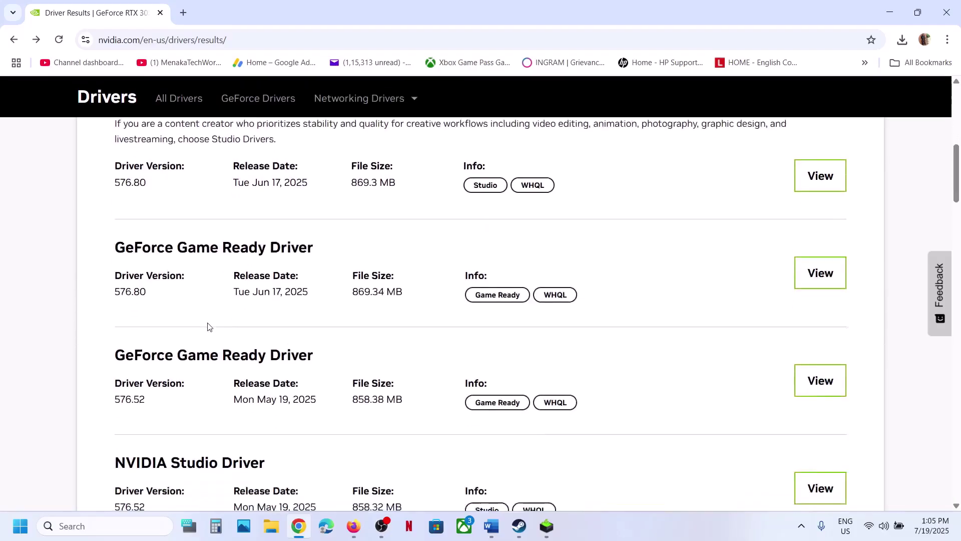
Step: Scroll through the older GeForce drivers, highlighting versions 576.40 and 566.36
{"action": "scroll", "coordinate": [208, 327], "scroll_direction": "down", "scroll_amount": 2}
{"action": "scroll", "coordinate": [209, 326], "scroll_direction": "up", "scroll_amount": 3}
{"action": "scroll", "coordinate": [208, 326], "scroll_direction": "down", "scroll_amount": 2}
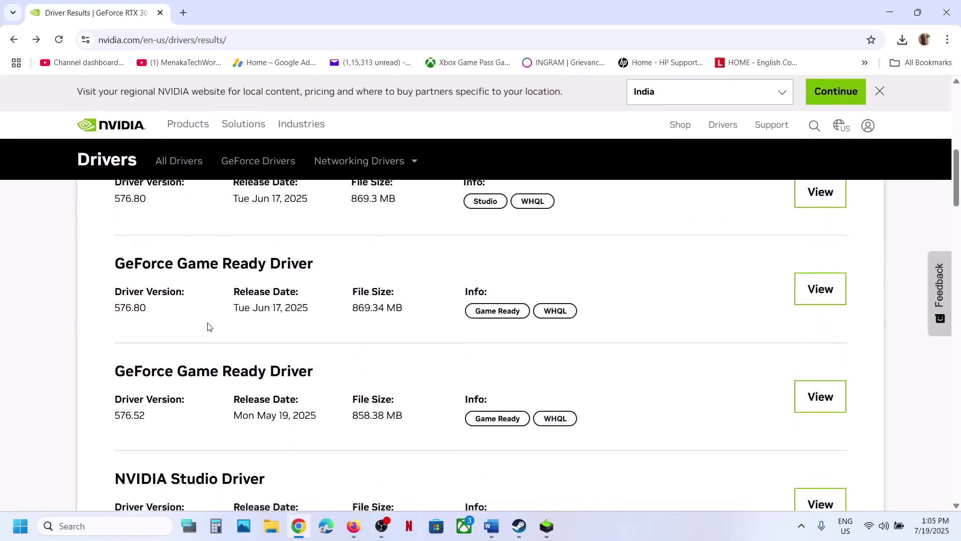
{"action": "scroll", "coordinate": [208, 327], "scroll_direction": "up", "scroll_amount": 3}
{"action": "scroll", "coordinate": [208, 326], "scroll_direction": "up", "scroll_amount": 2}
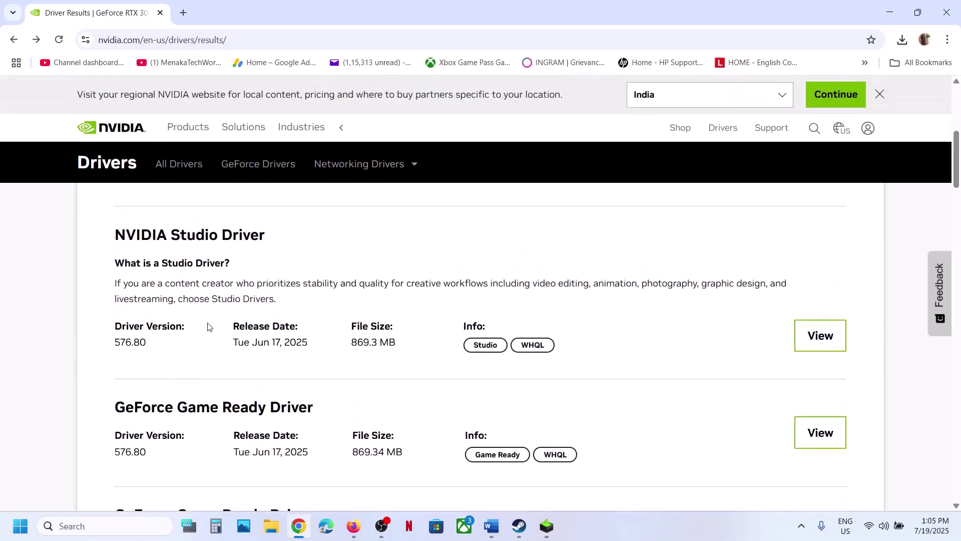
{"action": "scroll", "coordinate": [209, 326], "scroll_direction": "down", "scroll_amount": 5}
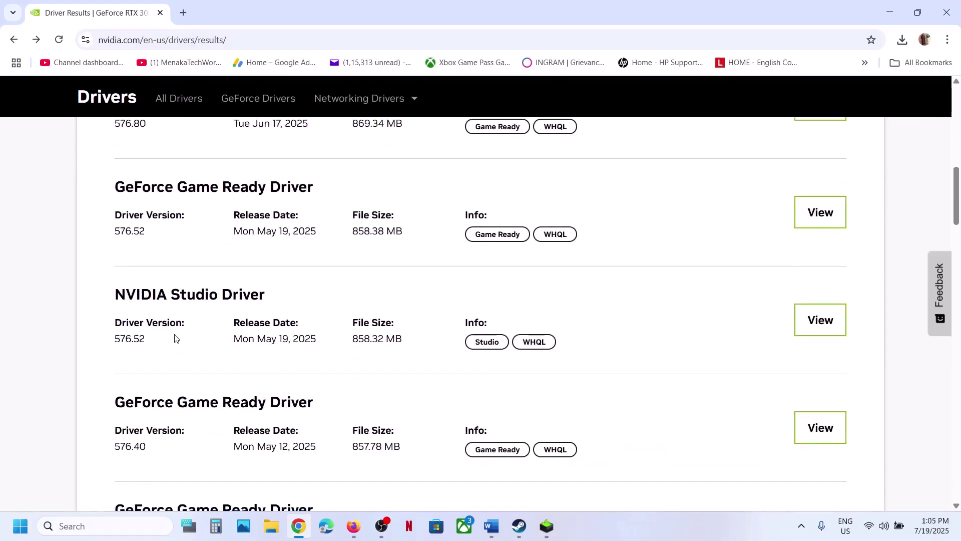
{"action": "scroll", "coordinate": [175, 338], "scroll_direction": "down", "scroll_amount": 1}
{"action": "left_click_drag", "start_coordinate": [123, 375], "coordinate": [168, 381]}
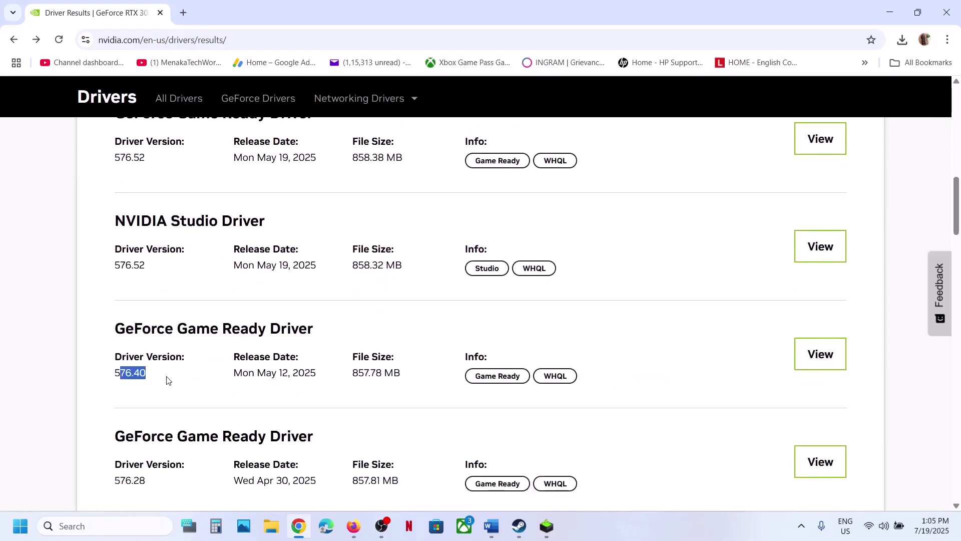
{"action": "scroll", "coordinate": [167, 380], "scroll_direction": "down", "scroll_amount": 19}
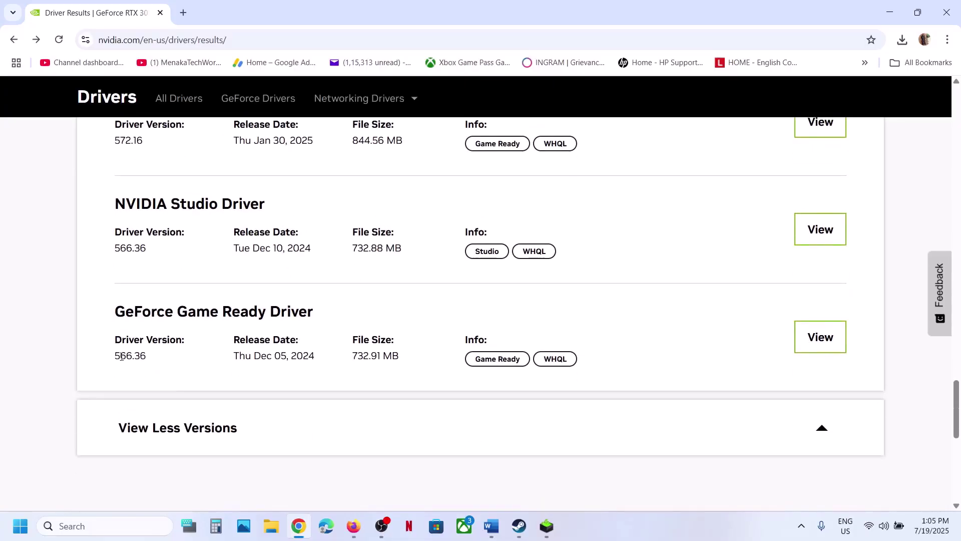
{"action": "left_click_drag", "start_coordinate": [118, 357], "coordinate": [148, 361]}
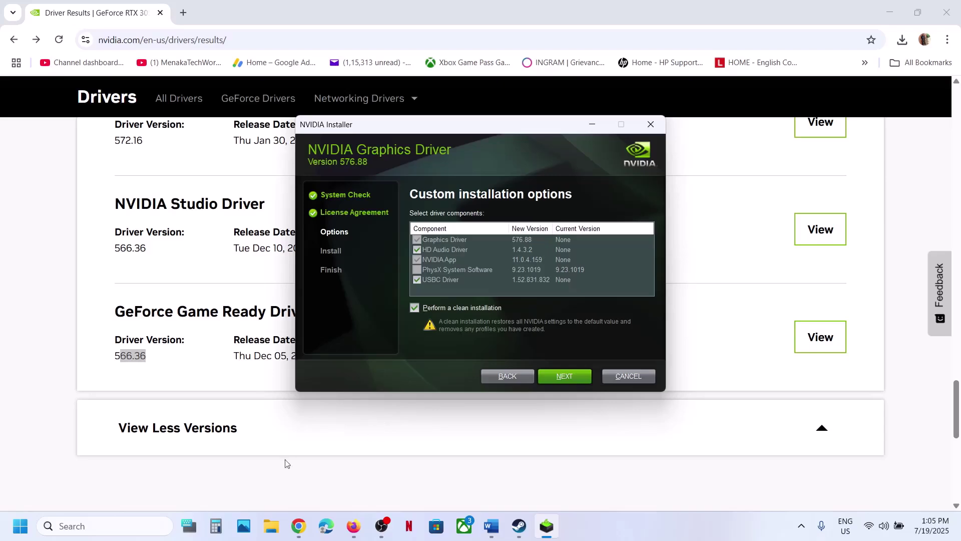
Step: Return to the Word guide at Step 13 and select the word 'graphics'
{"action": "left_click", "coordinate": [122, 484]}
{"action": "left_click", "coordinate": [519, 526]}
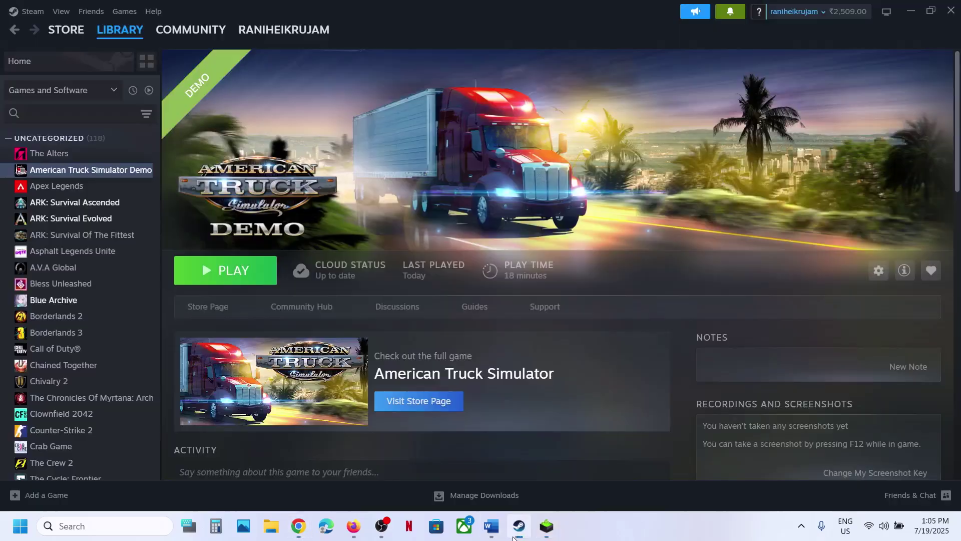
{"action": "left_click", "coordinate": [491, 527]}
{"action": "scroll", "coordinate": [452, 399], "scroll_direction": "down", "scroll_amount": 5}
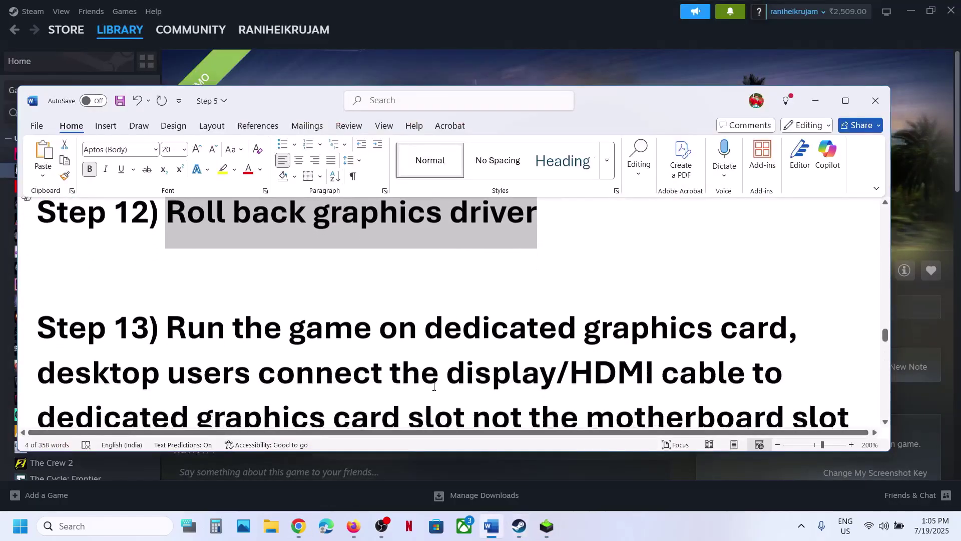
{"action": "double_click", "coordinate": [628, 302]}
{"action": "key", "text": "ctrl+c"}
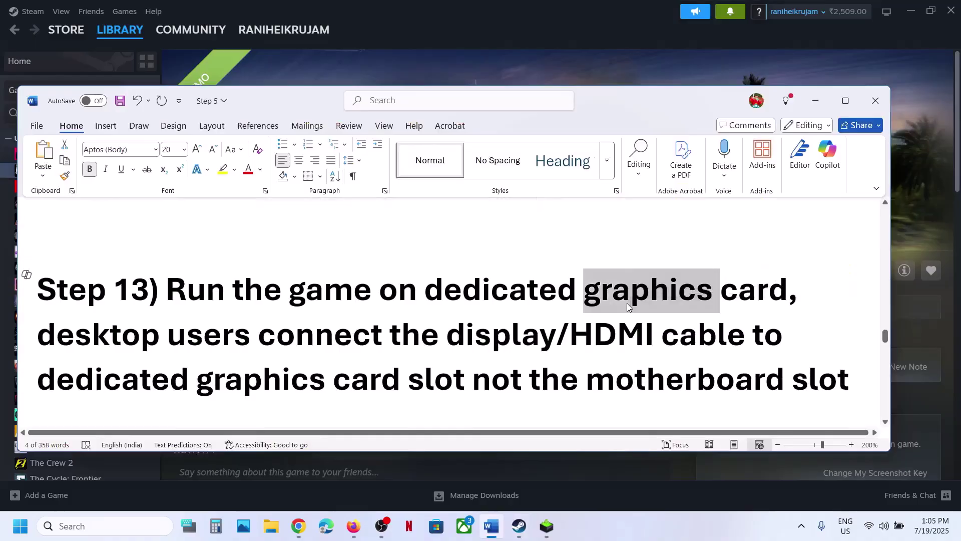
Step: Open Windows Graphics settings and add American Truck Simulator Demo's bin\win_x64\amtrucks.exe as a desktop app
{"action": "left_click", "coordinate": [113, 529]}
{"action": "key", "text": "ctrl+v"}
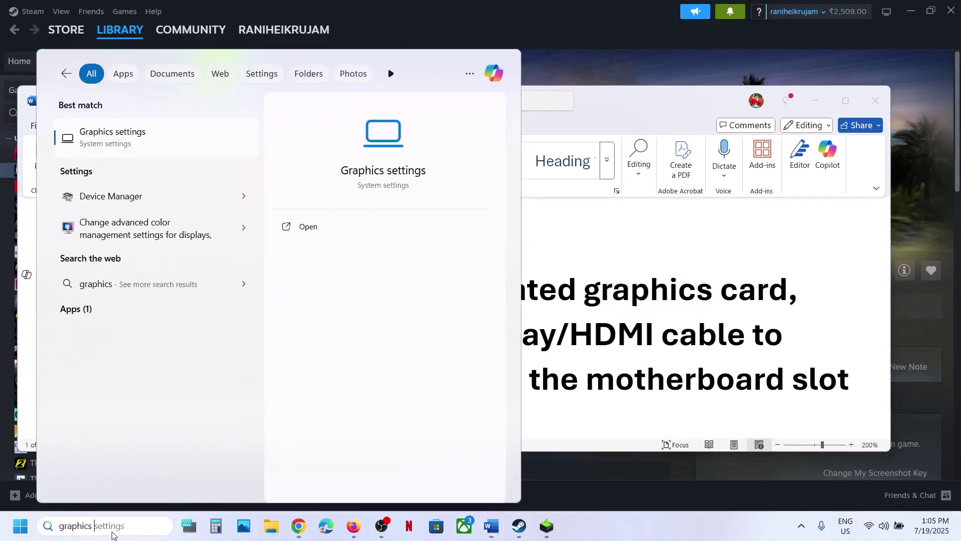
{"action": "left_click", "coordinate": [165, 135]}
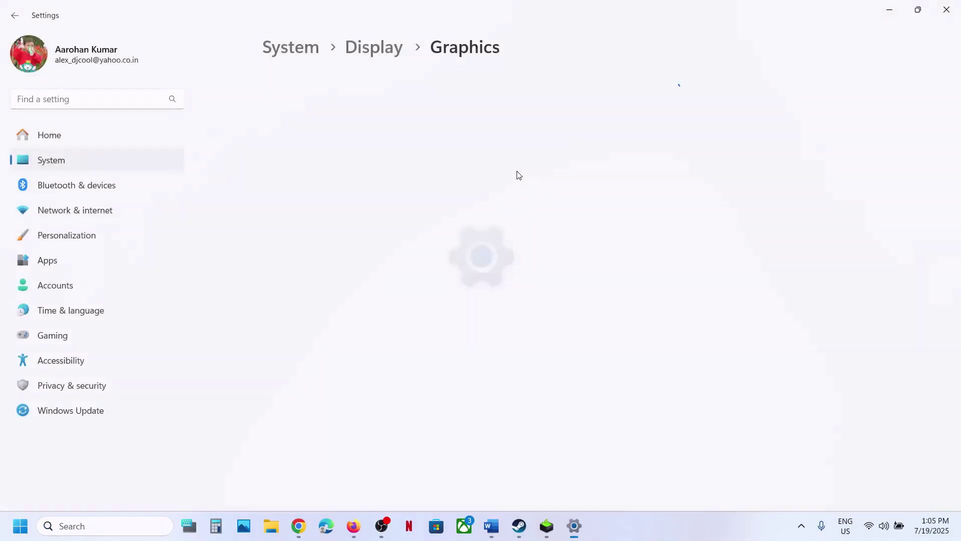
{"action": "left_click", "coordinate": [728, 354]}
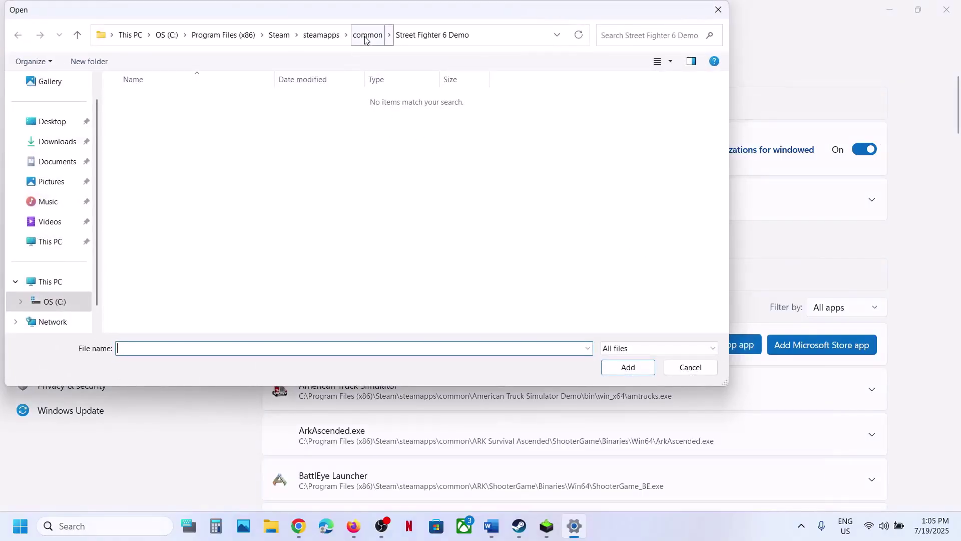
{"action": "left_click", "coordinate": [367, 35]}
{"action": "double_click", "coordinate": [183, 99]}
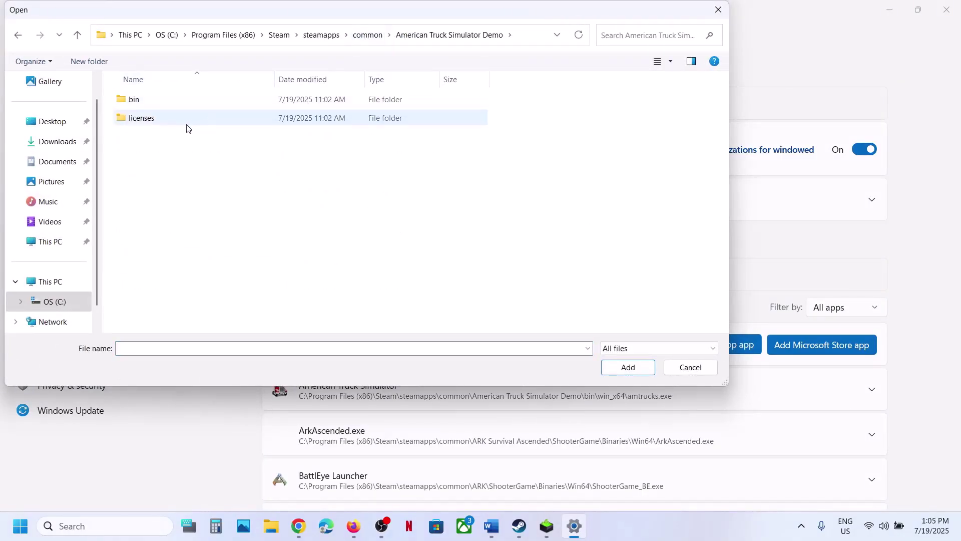
{"action": "double_click", "coordinate": [159, 99]}
{"action": "left_click", "coordinate": [159, 99]}
{"action": "double_click", "coordinate": [159, 99]}
{"action": "left_click", "coordinate": [159, 102]}
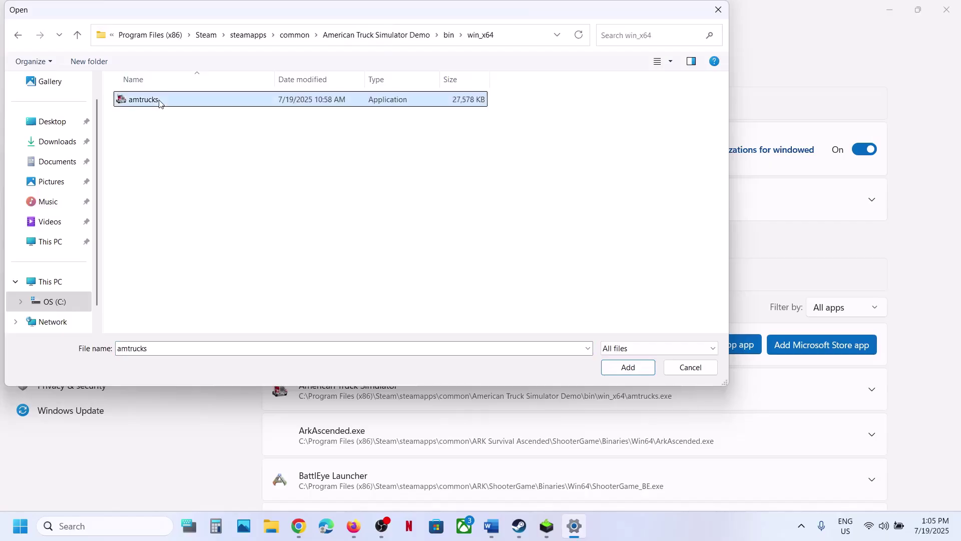
{"action": "left_click", "coordinate": [615, 369]}
Step: Set American Truck Simulator's GPU preference to High Performance (NVIDIA GeForce RTX 3050 Laptop GPU) and close Settings
{"action": "scroll", "coordinate": [534, 380], "scroll_direction": "down", "scroll_amount": 2}
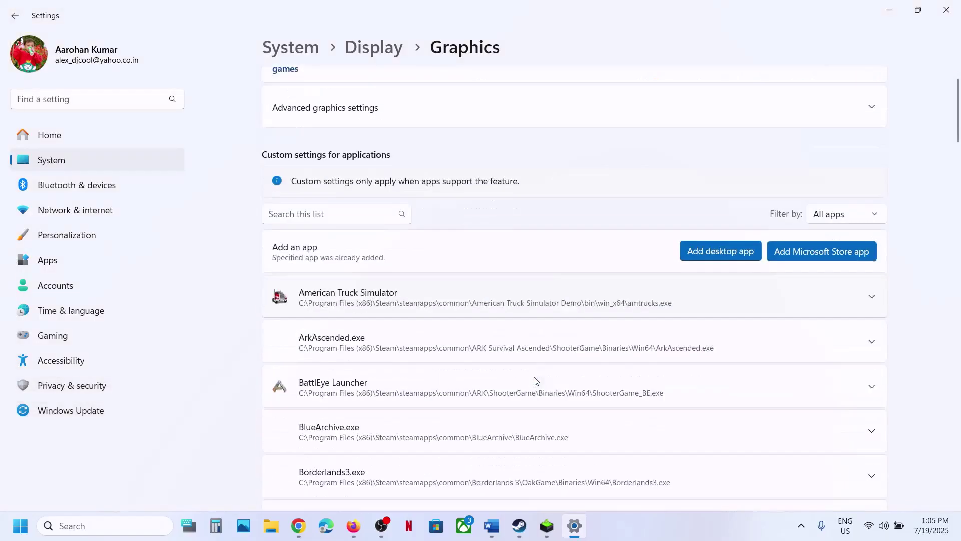
{"action": "left_click", "coordinate": [425, 281]}
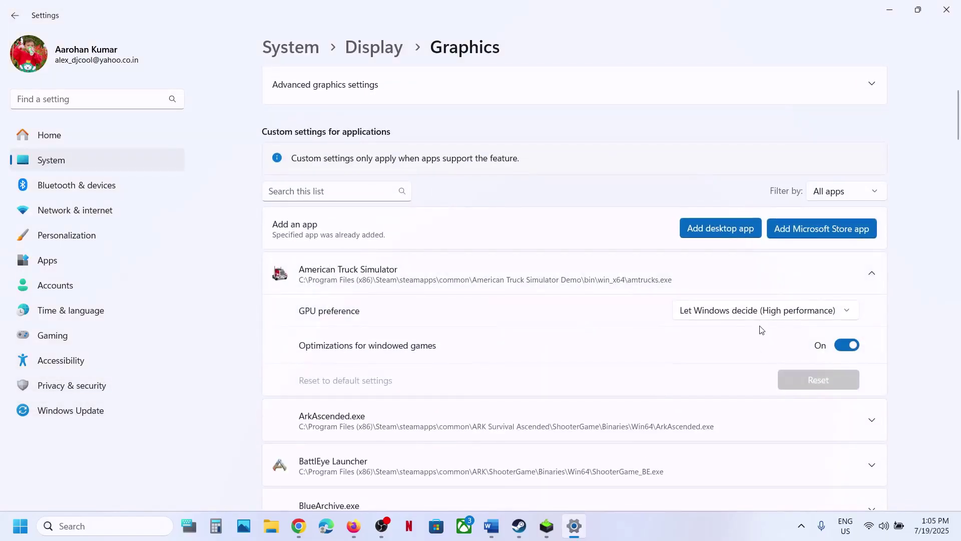
{"action": "left_click", "coordinate": [758, 311]}
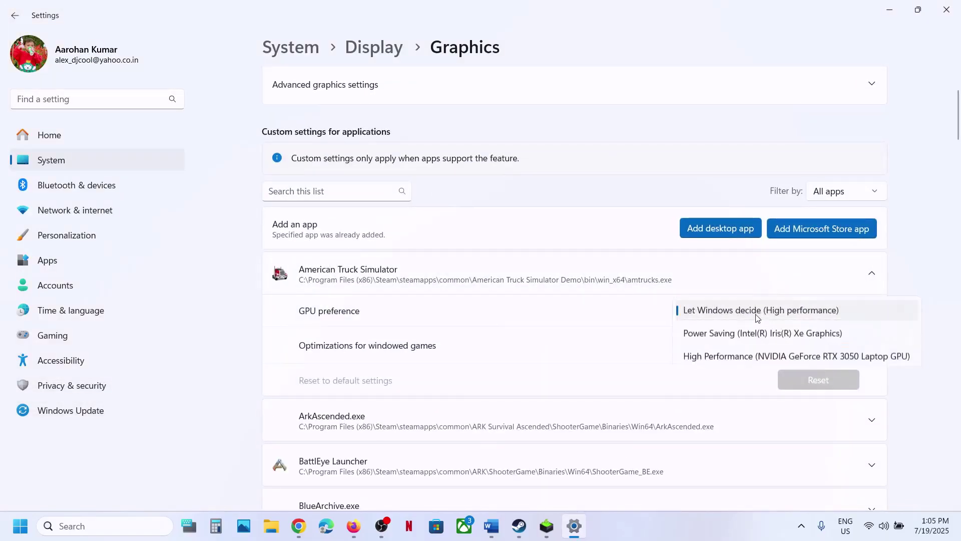
{"action": "left_click", "coordinate": [731, 355]}
{"action": "left_click", "coordinate": [946, 10]}
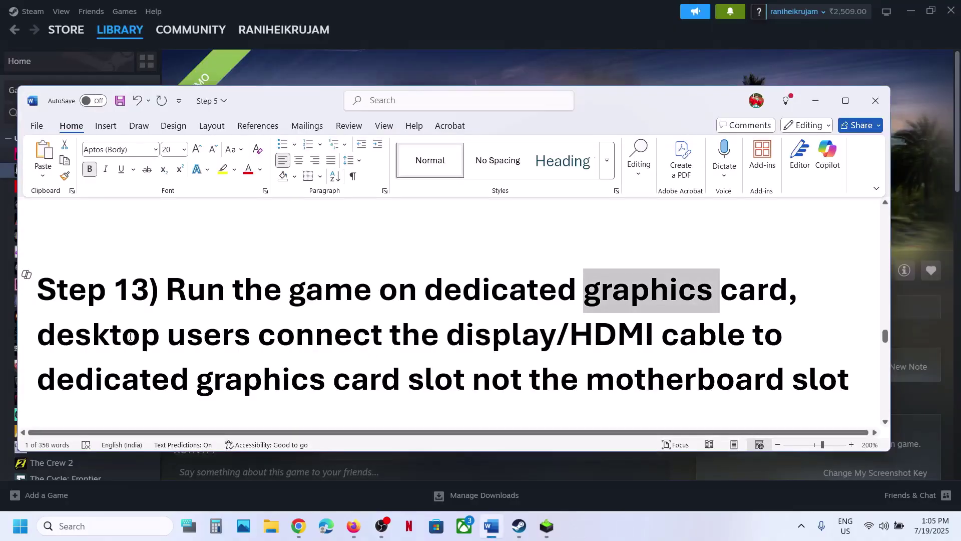
Step: Highlight the desktop users' HDMI cable and motherboard instructions in the Word guide
{"action": "left_click_drag", "start_coordinate": [130, 336], "coordinate": [440, 369]}
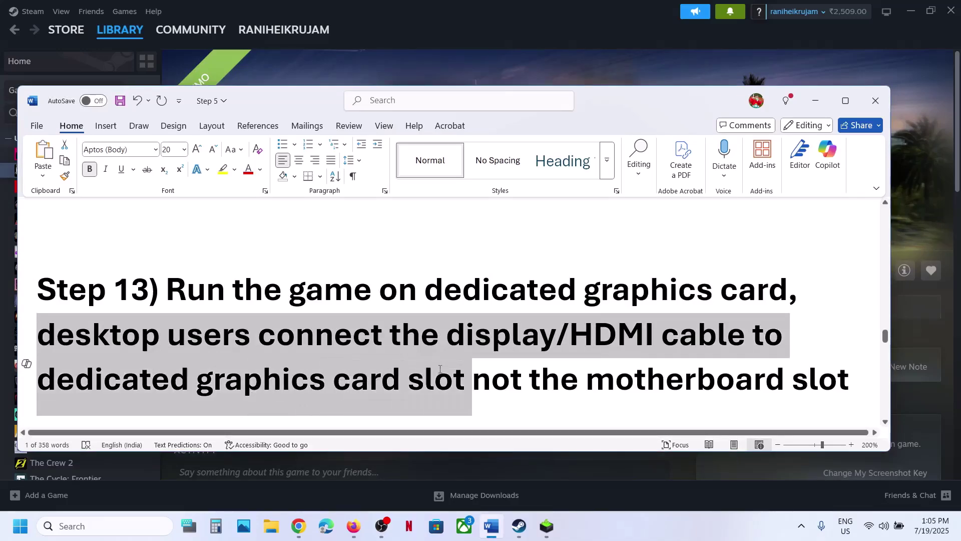
{"action": "left_click_drag", "start_coordinate": [587, 380], "coordinate": [768, 391]}
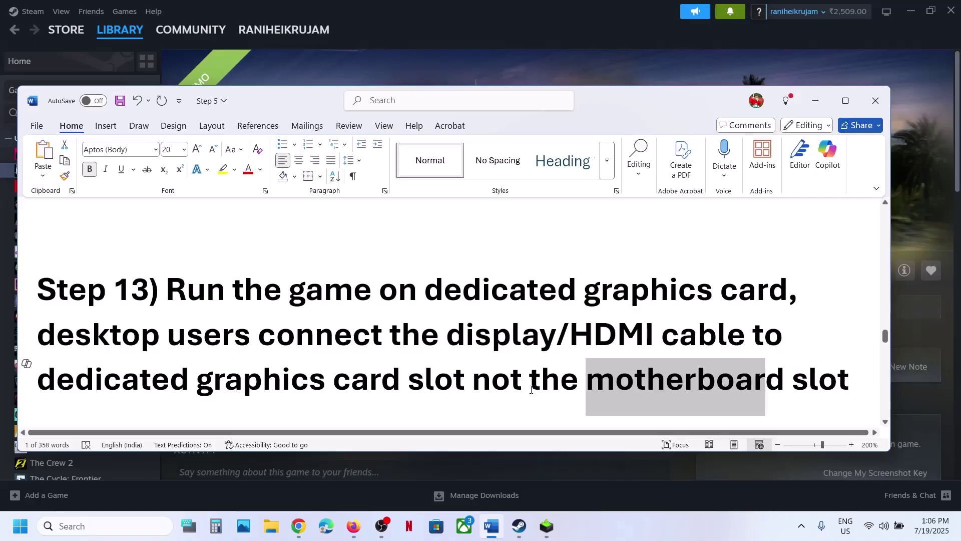
{"action": "left_click_drag", "start_coordinate": [115, 379], "coordinate": [330, 381]}
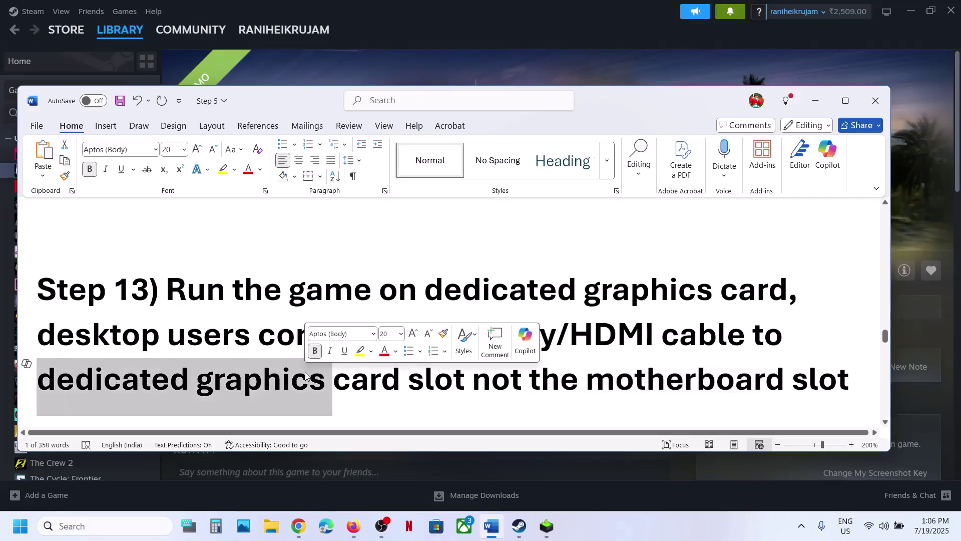
{"action": "scroll", "coordinate": [306, 372], "scroll_direction": "down", "scroll_amount": 3}
{"action": "scroll", "coordinate": [306, 372], "scroll_direction": "down", "scroll_amount": 1}
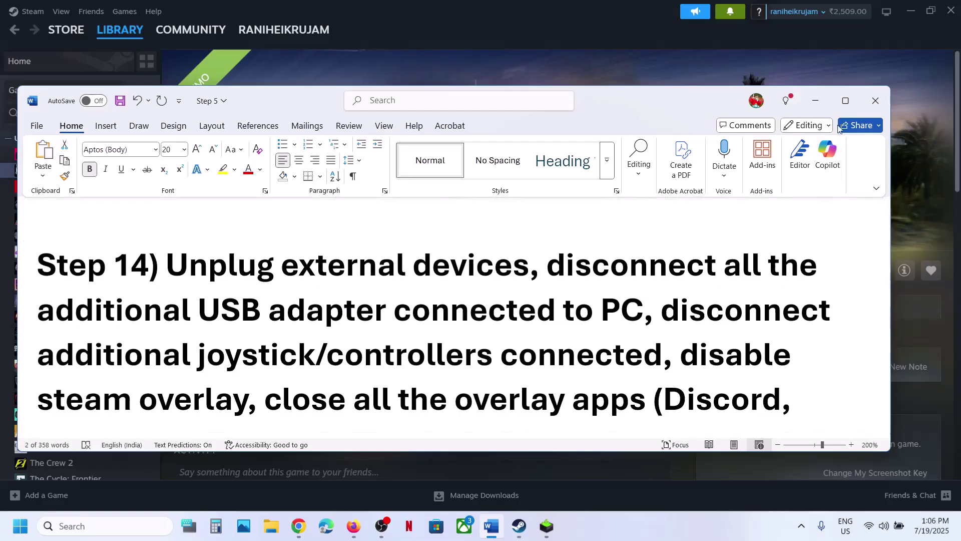
Step: Maximize Word and highlight Step 14's unplug-devices, USB adapter and disable-Steam-overlay instructions
{"action": "left_click", "coordinate": [846, 100]}
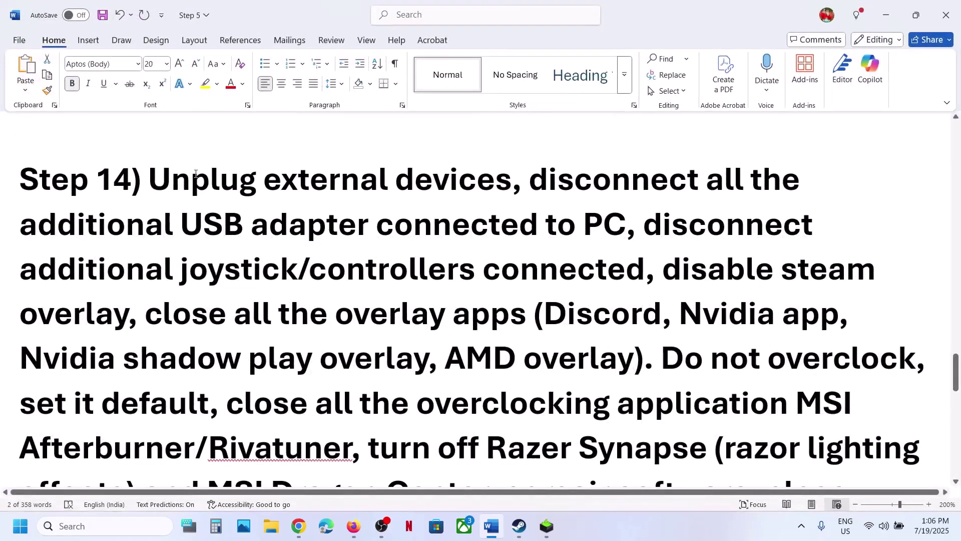
{"action": "left_click_drag", "start_coordinate": [225, 171], "coordinate": [444, 169]}
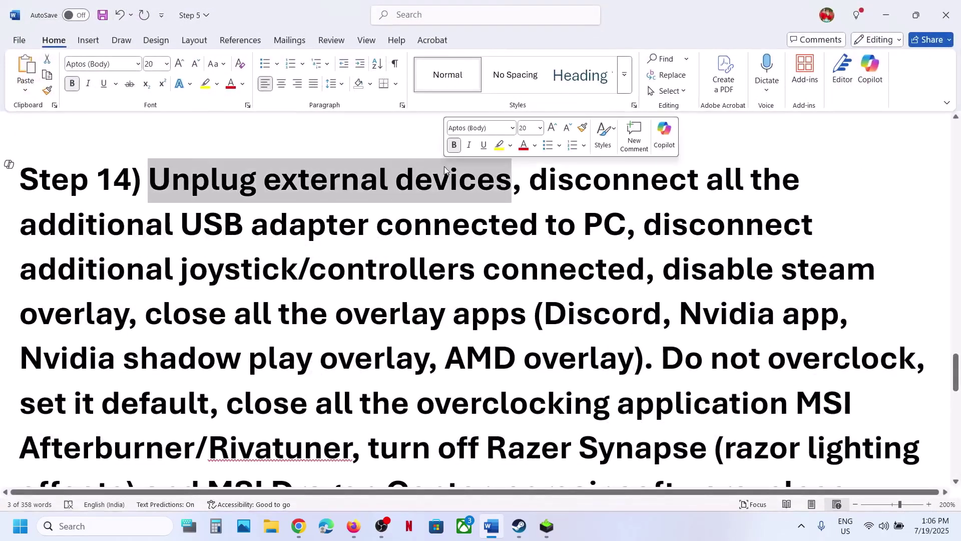
{"action": "left_click_drag", "start_coordinate": [530, 181], "coordinate": [603, 271]}
{"action": "left_click", "coordinate": [672, 227]}
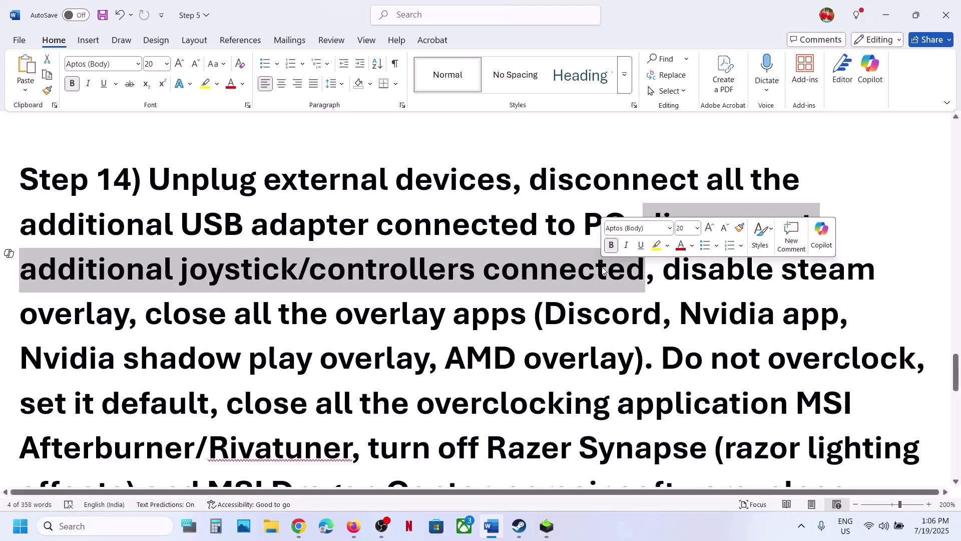
{"action": "left_click_drag", "start_coordinate": [671, 279], "coordinate": [191, 315]}
{"action": "left_click", "coordinate": [519, 526]}
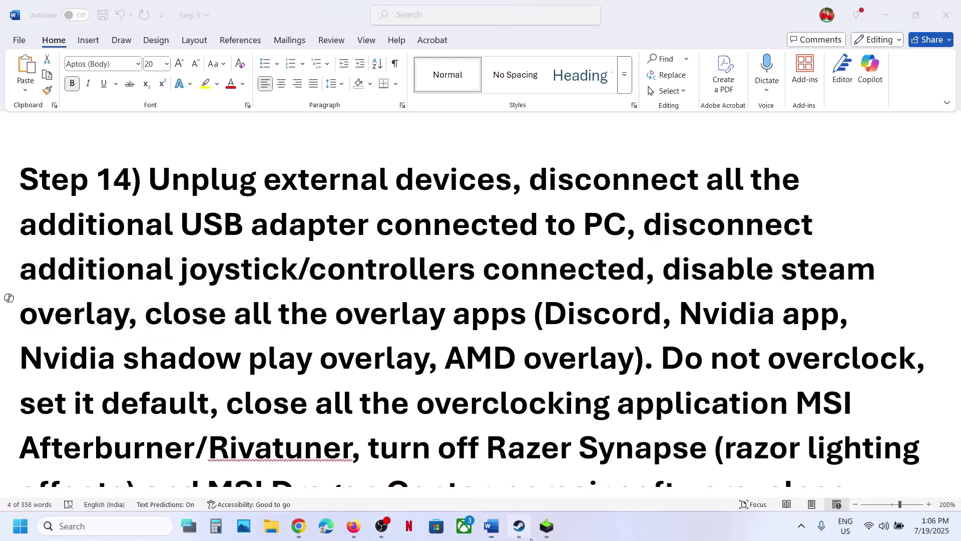
Step: Disable 'Enable the Steam Overlay while in-game' in American Truck Simulator Demo's properties
{"action": "right_click", "coordinate": [106, 172]}
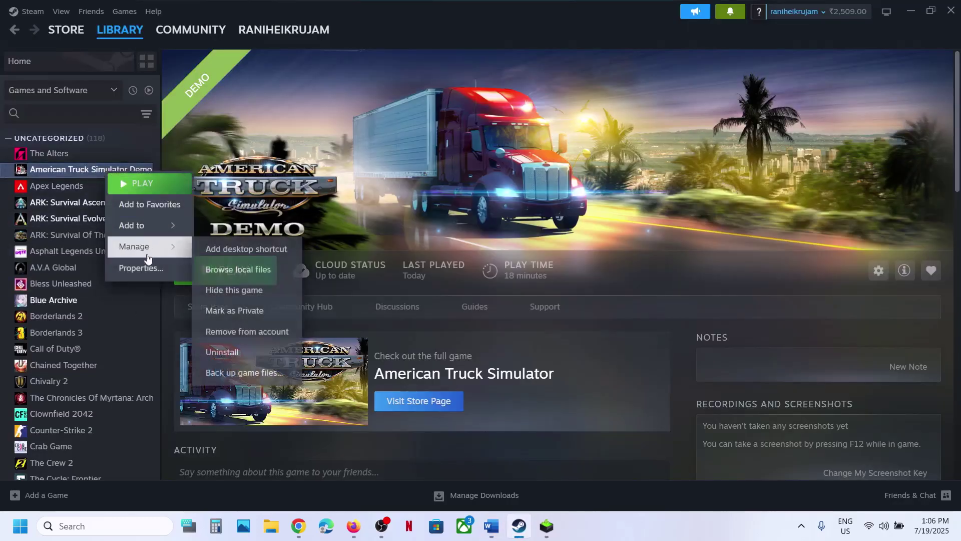
{"action": "left_click", "coordinate": [138, 266]}
{"action": "left_click", "coordinate": [704, 131]}
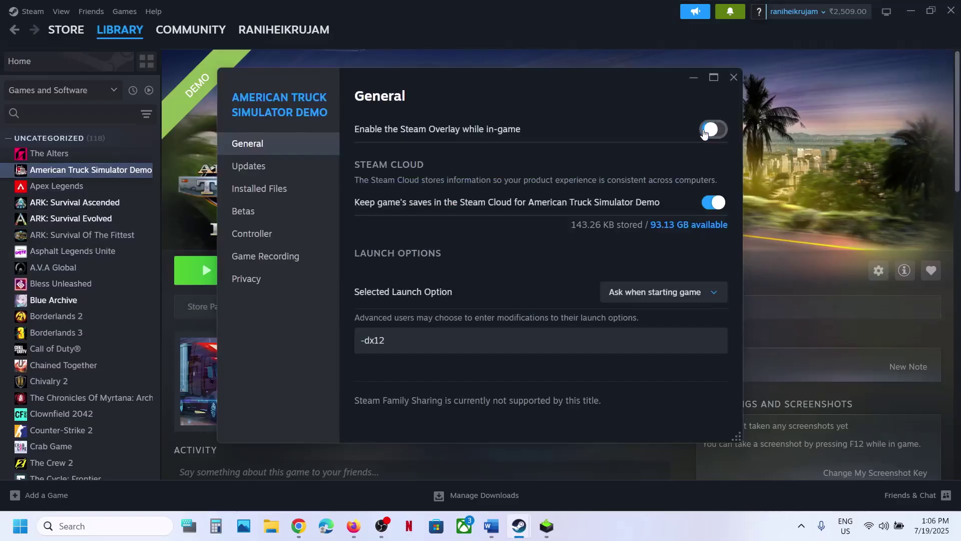
{"action": "left_click", "coordinate": [733, 78]}
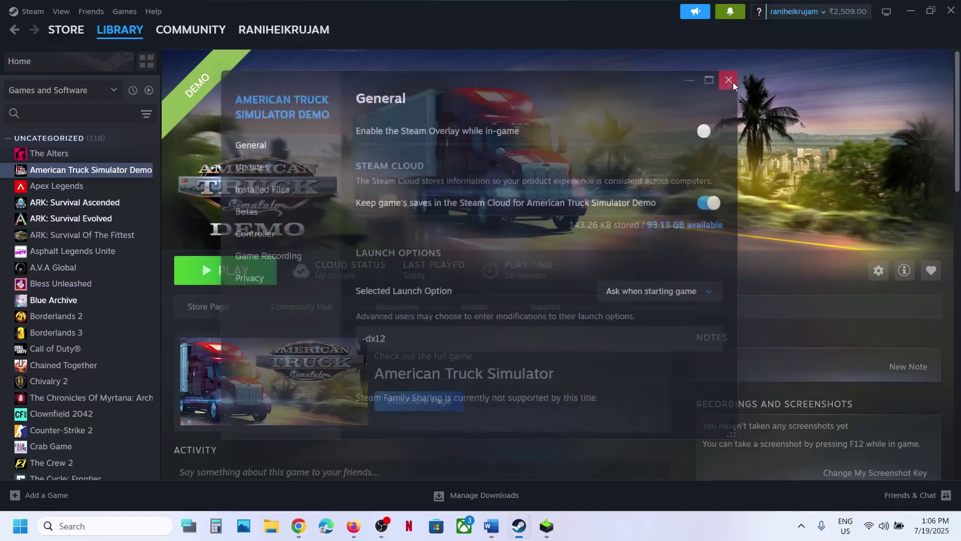
{"action": "left_click", "coordinate": [492, 526]}
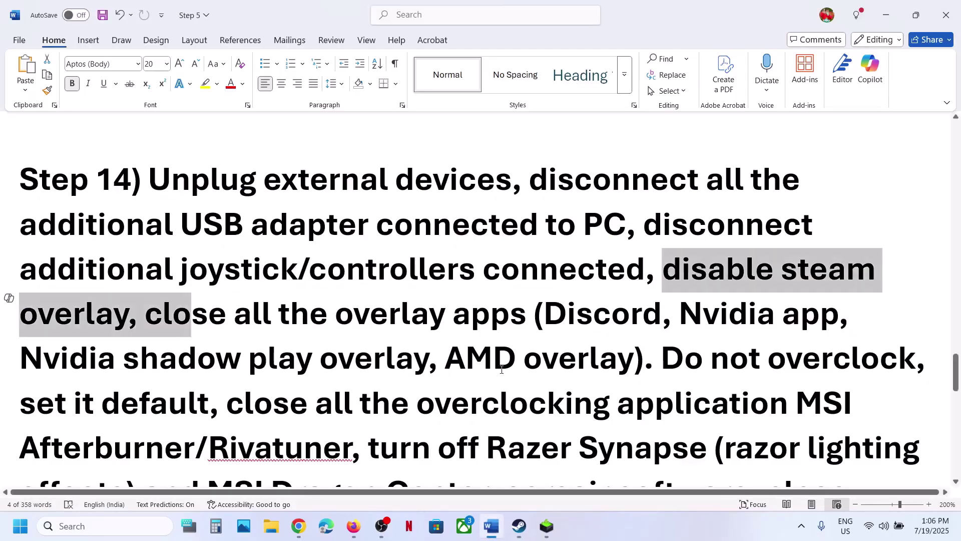
Step: In the Word guide, highlight the Discord and Nvidia app overlays and the Do not overclock instruction
{"action": "double_click", "coordinate": [581, 305]}
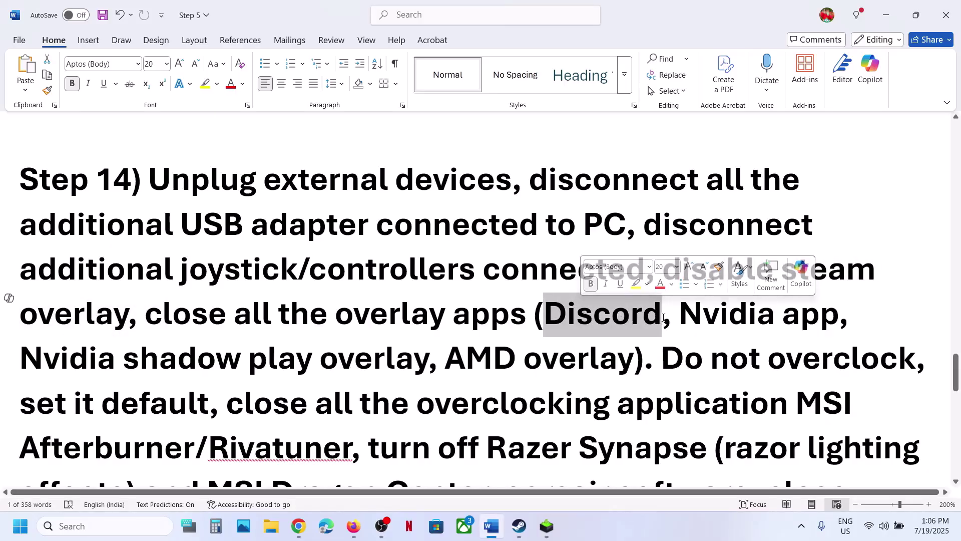
{"action": "left_click_drag", "start_coordinate": [684, 315], "coordinate": [833, 321]}
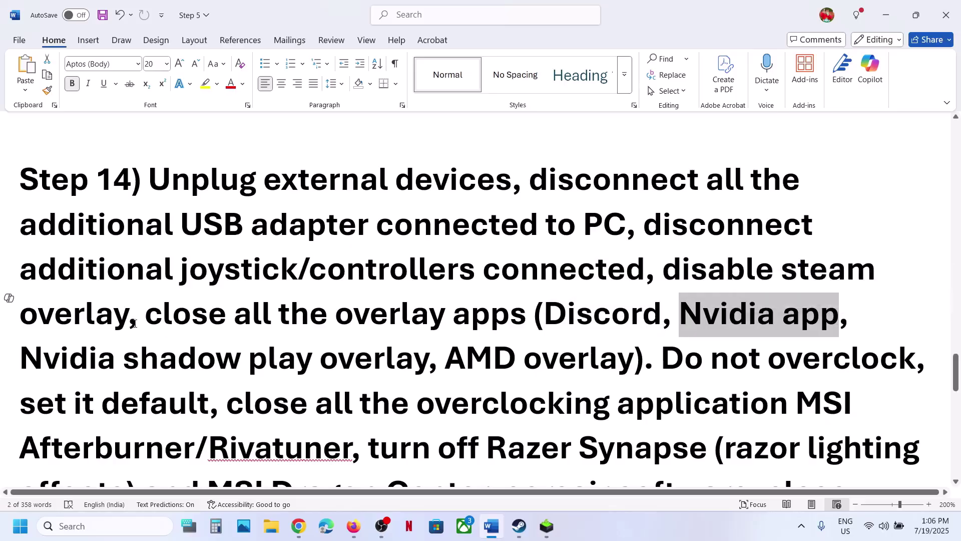
{"action": "left_click_drag", "start_coordinate": [152, 319], "coordinate": [202, 392]}
{"action": "scroll", "coordinate": [623, 335], "scroll_direction": "down", "scroll_amount": 1}
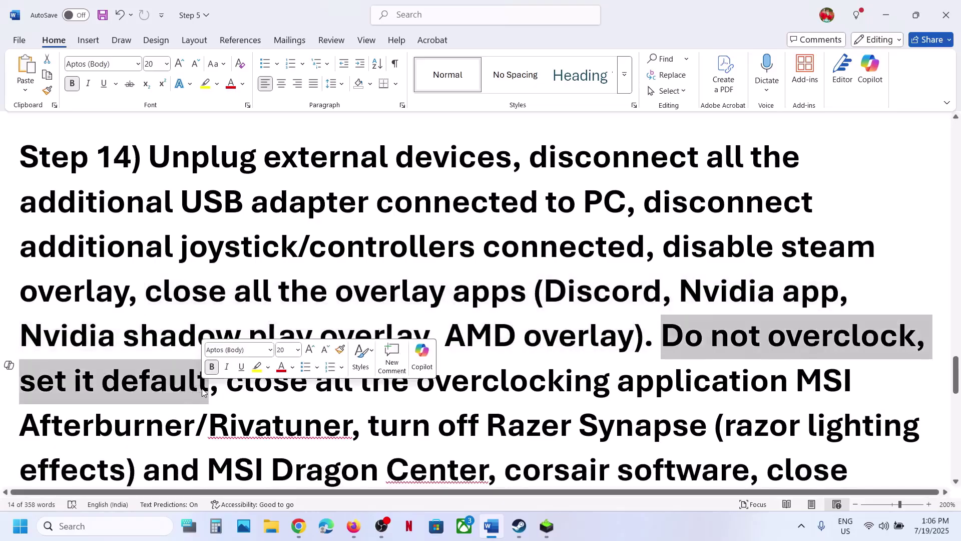
{"action": "scroll", "coordinate": [215, 350], "scroll_direction": "down", "scroll_amount": 3}
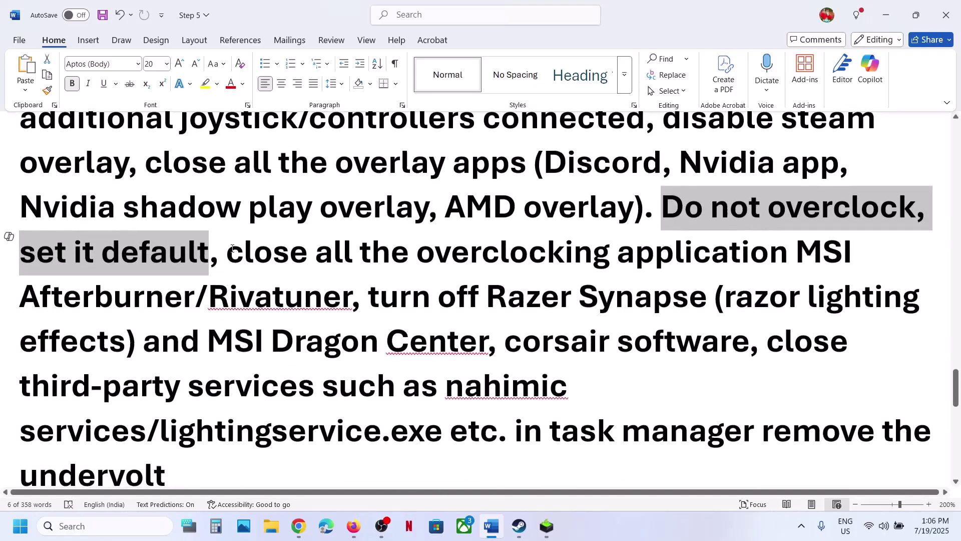
Step: Highlight the instructions to close overclocking applications like Razer Synapse through Task Manager
{"action": "left_click_drag", "start_coordinate": [232, 248], "coordinate": [353, 302]}
{"action": "left_click", "coordinate": [352, 302]}
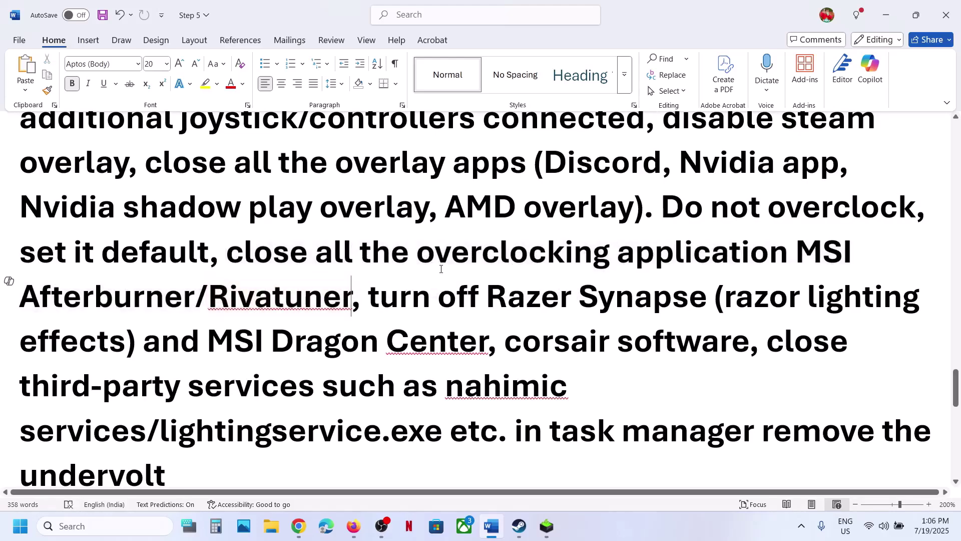
{"action": "left_click_drag", "start_coordinate": [436, 269], "coordinate": [592, 269]}
{"action": "left_click", "coordinate": [250, 261]}
{"action": "double_click", "coordinate": [261, 253]}
{"action": "left_click", "coordinate": [497, 325]}
{"action": "left_click_drag", "start_coordinate": [369, 298], "coordinate": [758, 430]}
{"action": "scroll", "coordinate": [465, 395], "scroll_direction": "down", "scroll_amount": 3}
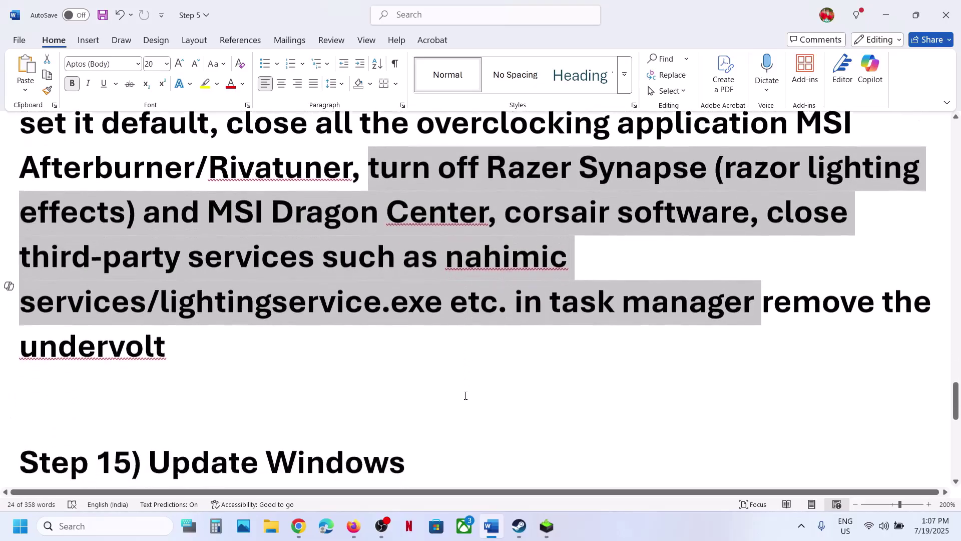
Step: Highlight 'remove the undervolt' and scroll to the Step 15) Update Windows heading
{"action": "left_click", "coordinate": [772, 297]}
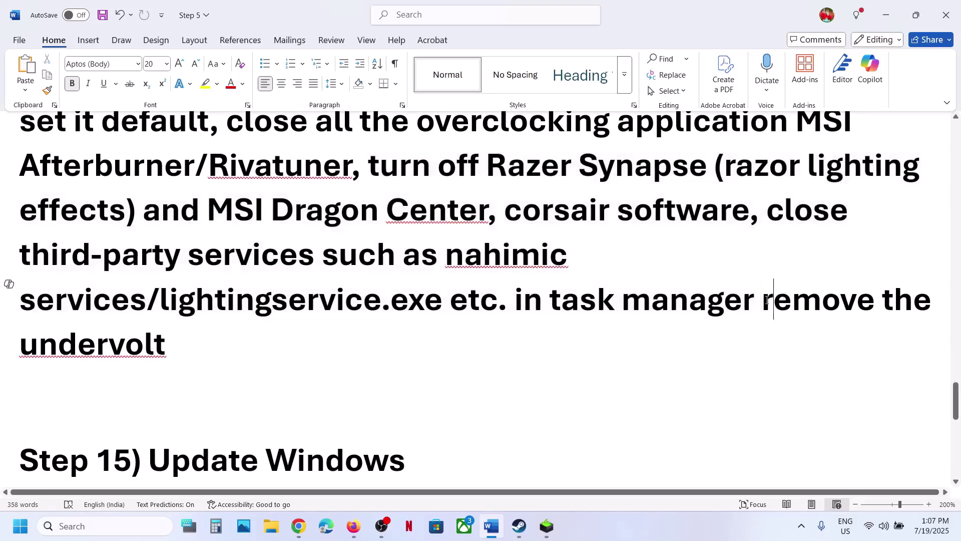
{"action": "left_click_drag", "start_coordinate": [772, 297], "coordinate": [702, 339]}
{"action": "scroll", "coordinate": [452, 382], "scroll_direction": "down", "scroll_amount": 2}
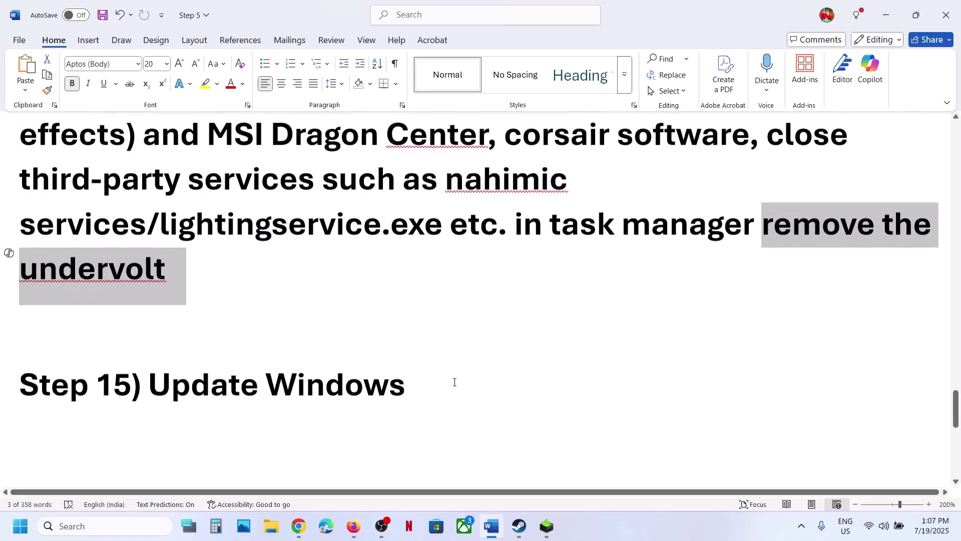
{"action": "left_click_drag", "start_coordinate": [185, 386], "coordinate": [391, 398]}
{"action": "key", "text": "super+i"}
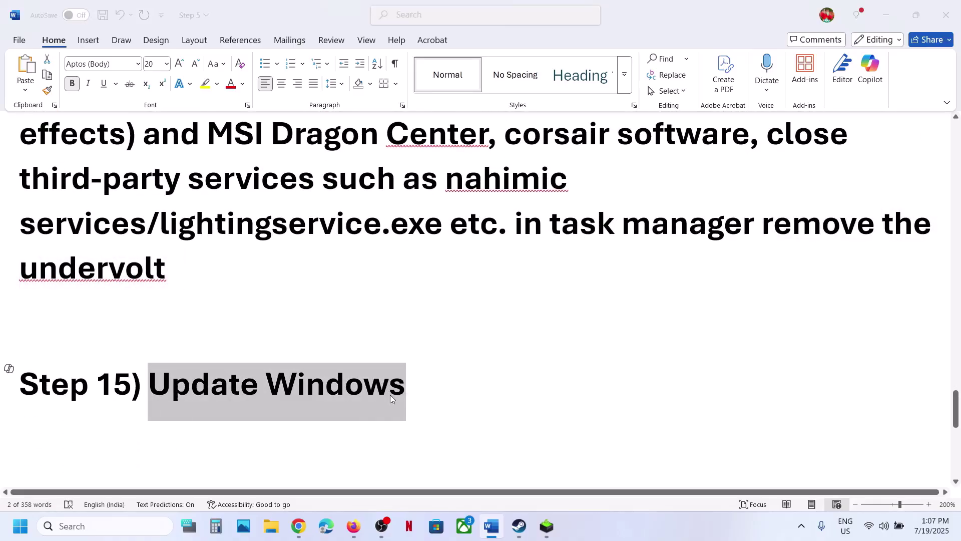
Step: Run Check for updates on the Windows Update page
{"action": "left_click", "coordinate": [128, 413]}
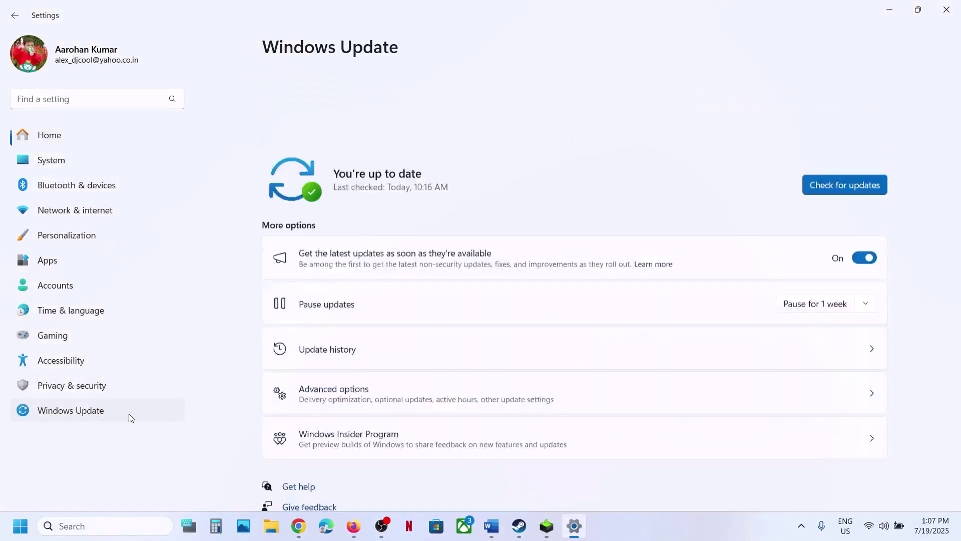
{"action": "left_click", "coordinate": [844, 99]}
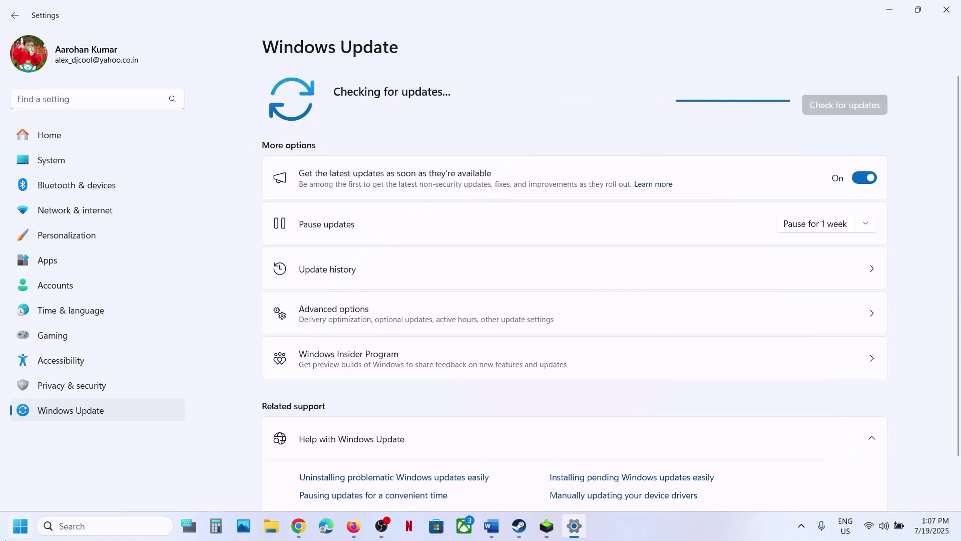
{"action": "key", "text": "super"}
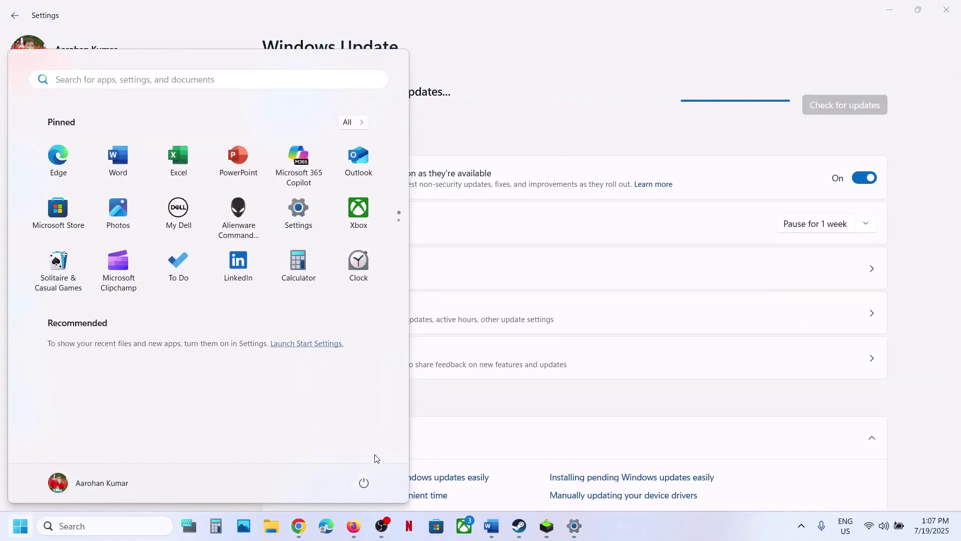
{"action": "left_click", "coordinate": [363, 484]}
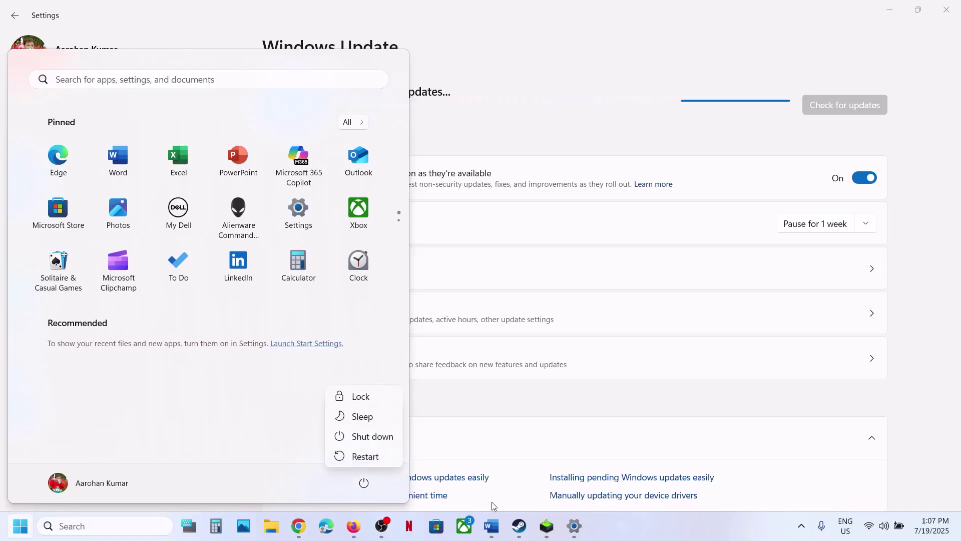
{"action": "left_click", "coordinate": [518, 526]}
Step: Copy the Visual C++ redistributable link from Step 16 of the Word guide and switch to Chrome
{"action": "left_click", "coordinate": [492, 526]}
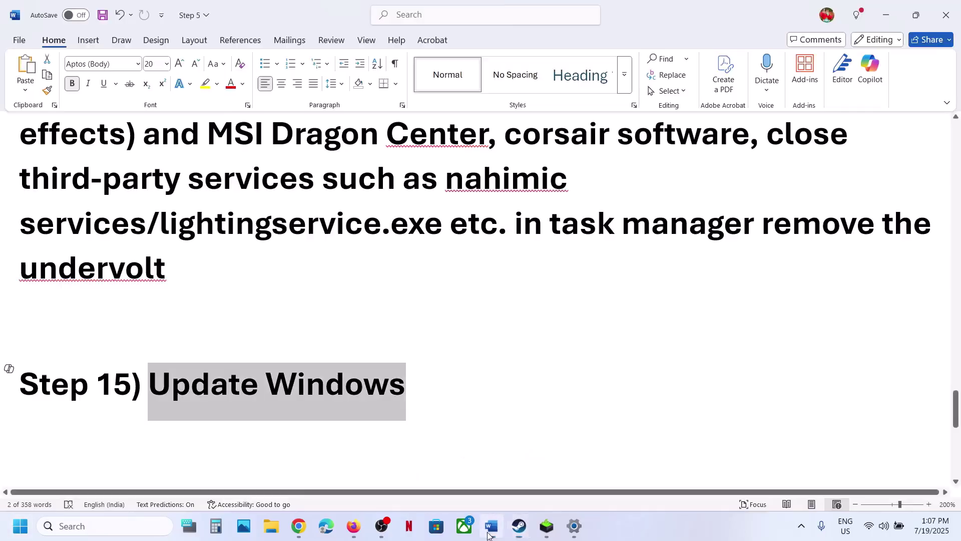
{"action": "scroll", "coordinate": [354, 381], "scroll_direction": "down", "scroll_amount": 3}
{"action": "scroll", "coordinate": [354, 382], "scroll_direction": "down", "scroll_amount": 2}
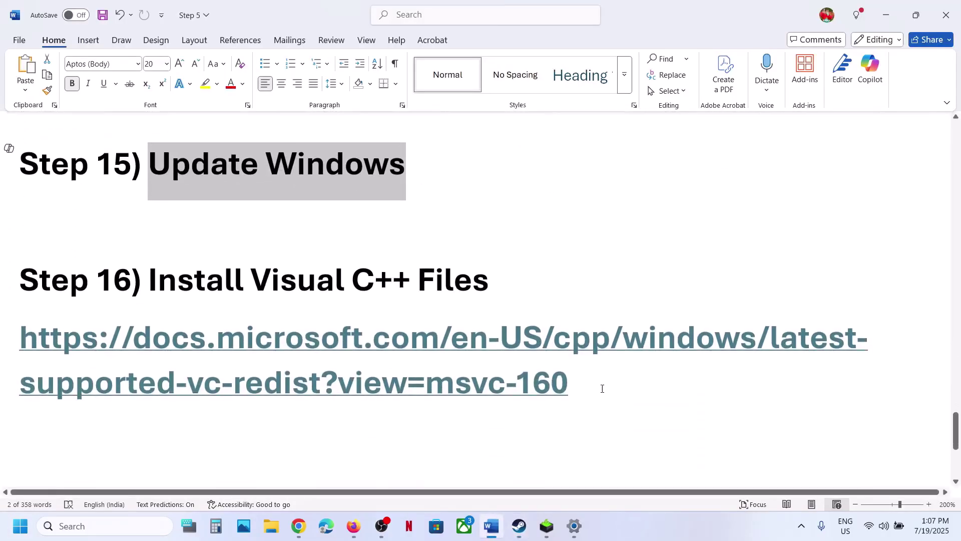
{"action": "left_click_drag", "start_coordinate": [600, 384], "coordinate": [19, 355]}
{"action": "key", "text": "ctrl+c"}
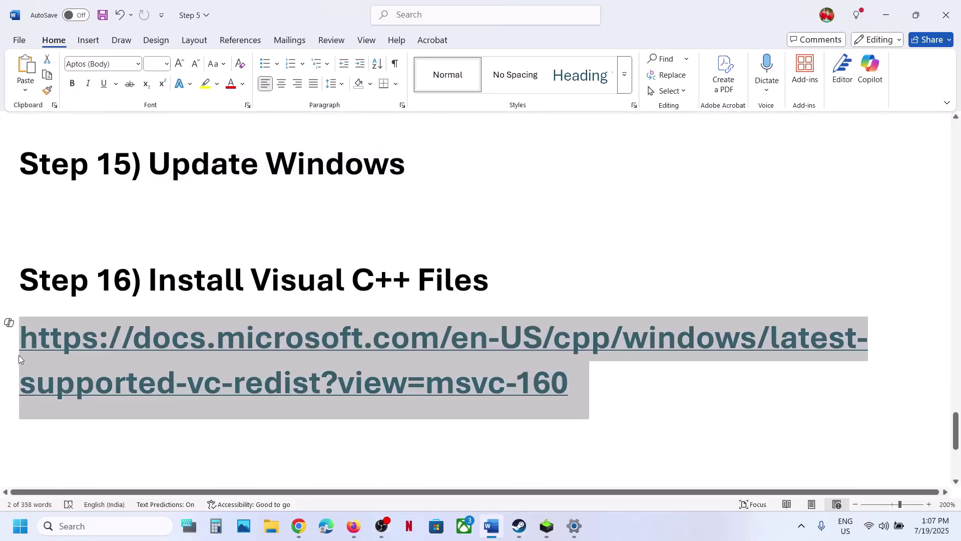
{"action": "key", "text": "alt+Tab"}
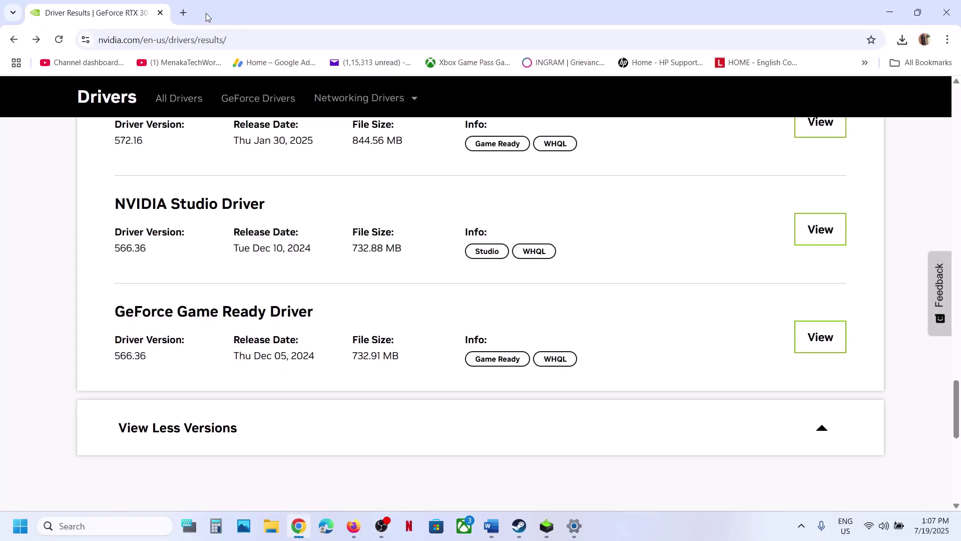
Step: Open the Visual C++ redistributable page in a new tab, download vc_redist.x86.exe and repair it
{"action": "left_click", "coordinate": [189, 15]}
{"action": "key", "text": "ctrl+v"}
{"action": "key", "text": "Return"}
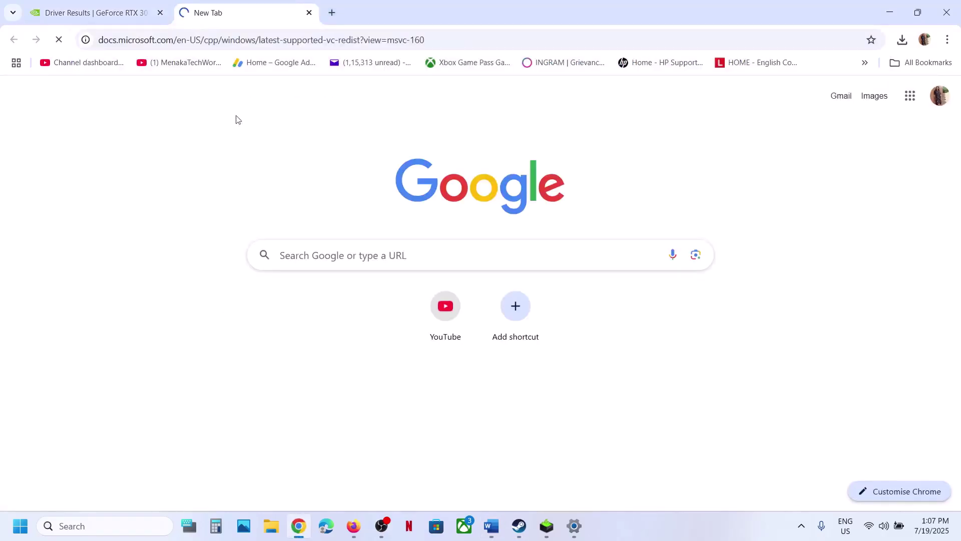
{"action": "scroll", "coordinate": [313, 269], "scroll_direction": "down", "scroll_amount": 8}
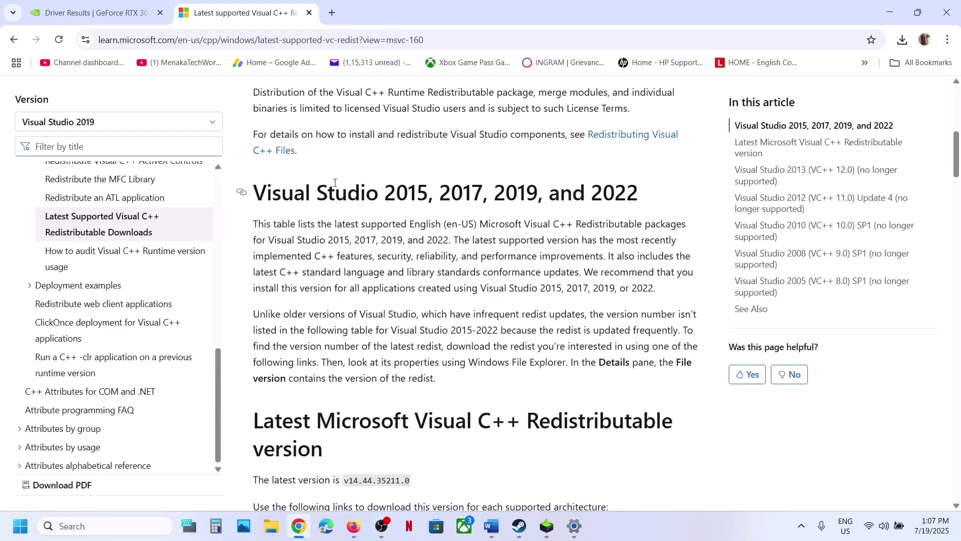
{"action": "scroll", "coordinate": [373, 361], "scroll_direction": "down", "scroll_amount": 6}
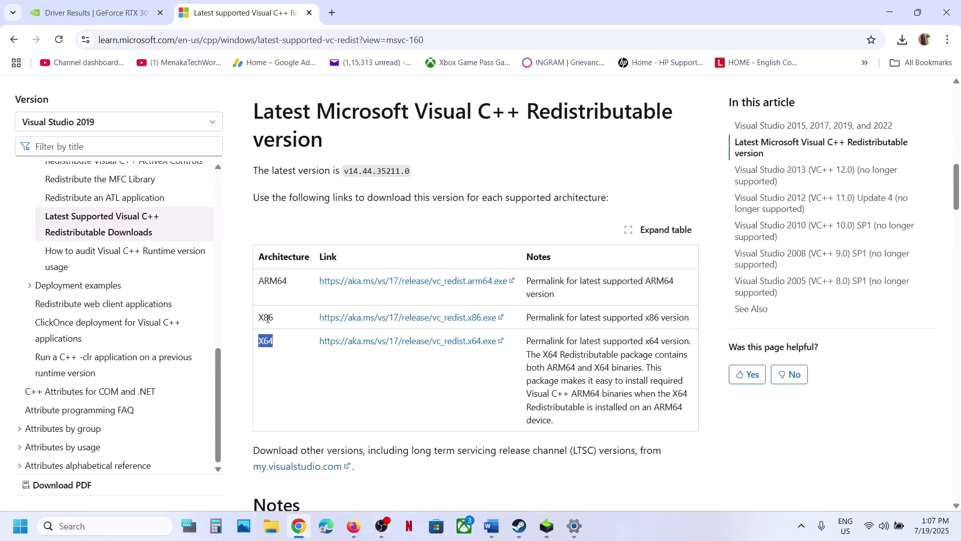
{"action": "left_click", "coordinate": [377, 317]}
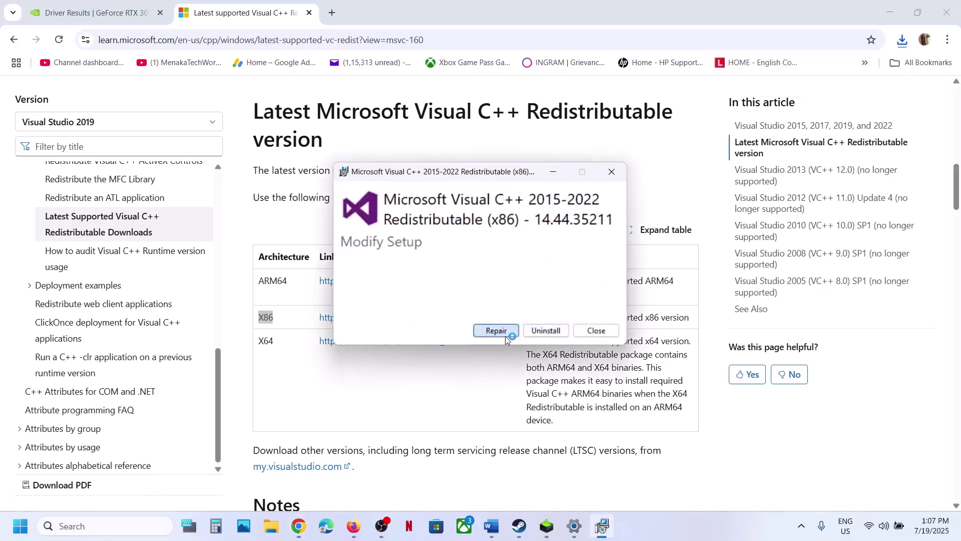
{"action": "left_click", "coordinate": [492, 331]}
{"action": "left_click", "coordinate": [422, 362]}
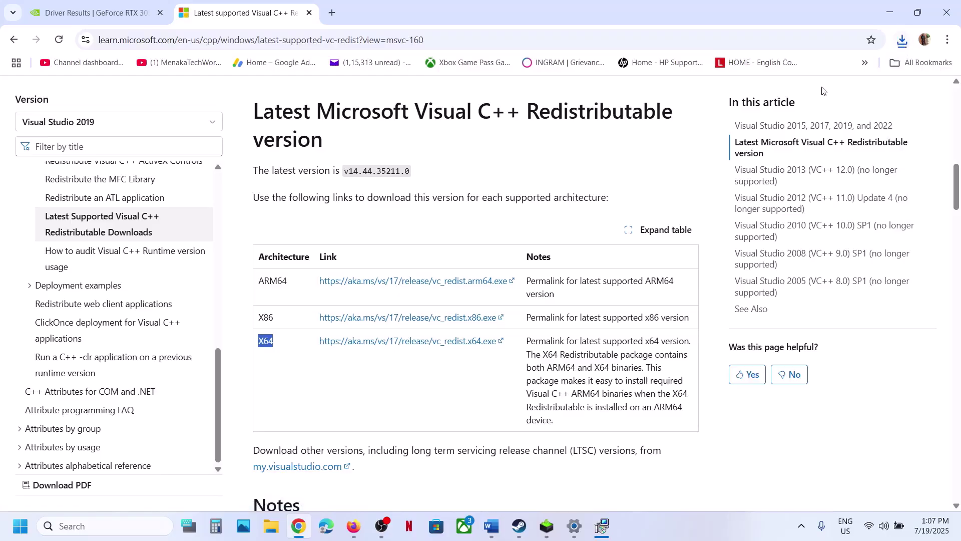
Step: Run the downloaded VC_redist.x64.exe, repair it, and close both Setup Successful dialogs
{"action": "left_click", "coordinate": [902, 40]}
{"action": "left_click", "coordinate": [902, 40]}
{"action": "left_click", "coordinate": [901, 40]}
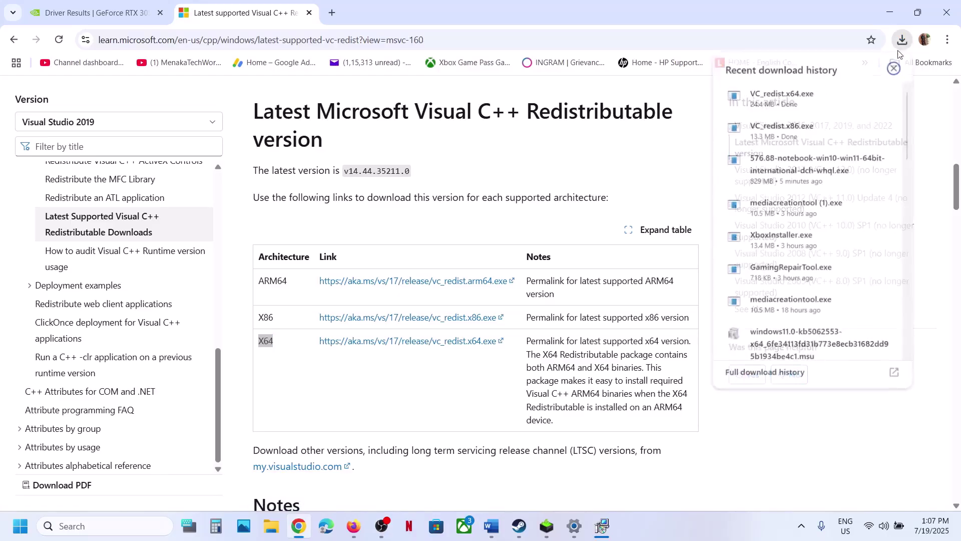
{"action": "left_click", "coordinate": [805, 107]}
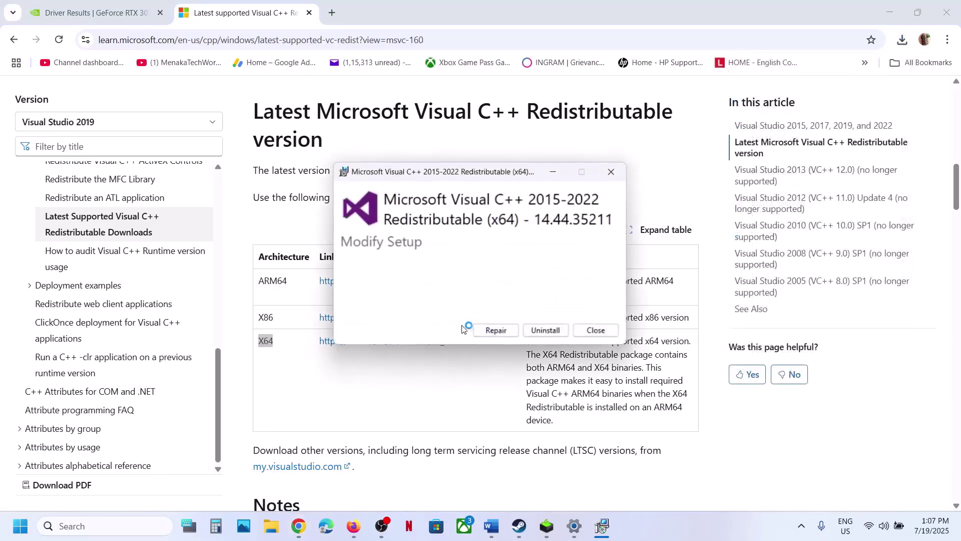
{"action": "left_click", "coordinate": [504, 329]}
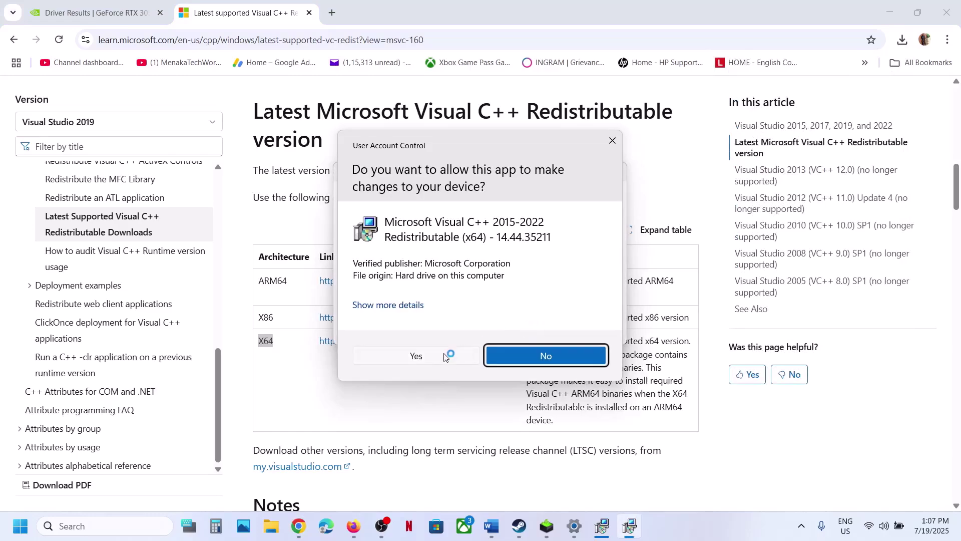
{"action": "left_click", "coordinate": [444, 354]}
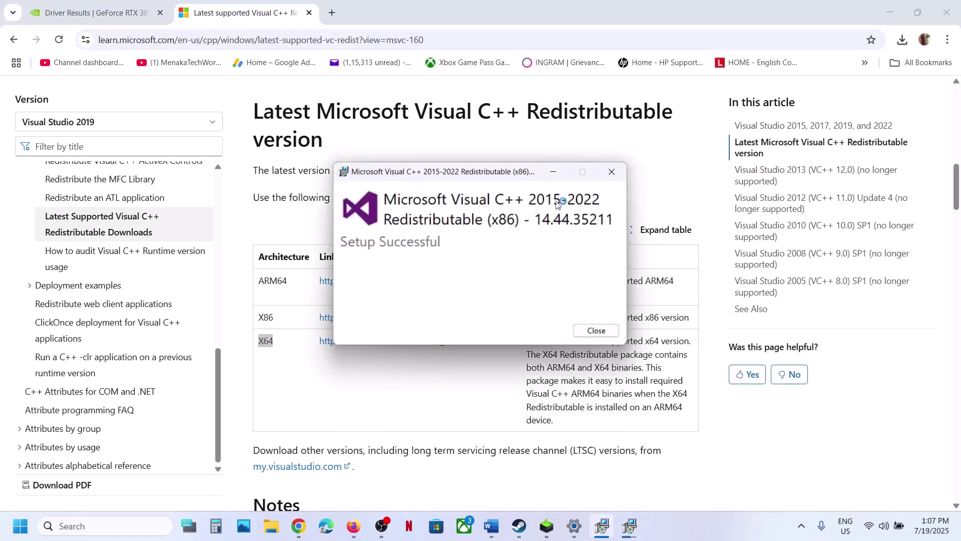
{"action": "left_click_drag", "start_coordinate": [520, 172], "coordinate": [727, 172]}
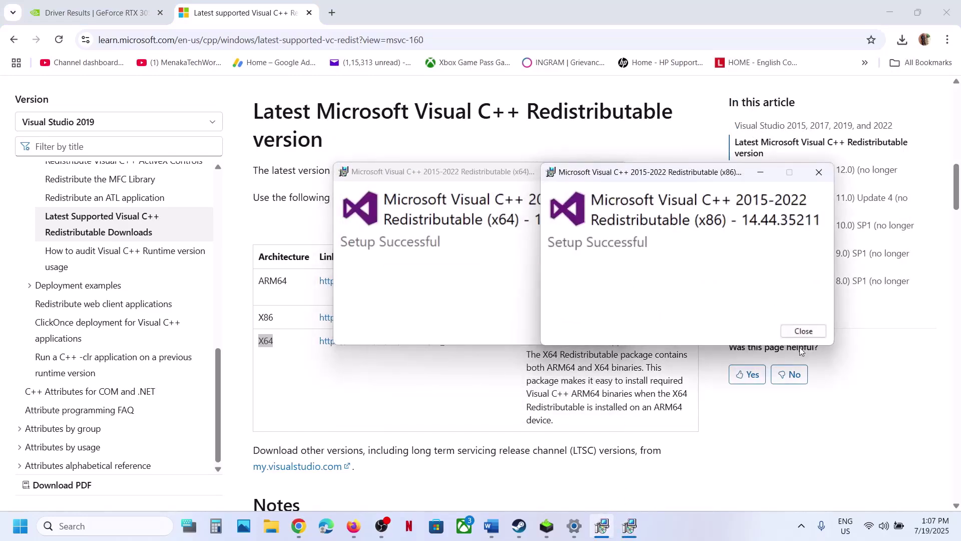
{"action": "left_click", "coordinate": [803, 331]}
{"action": "left_click", "coordinate": [582, 330]}
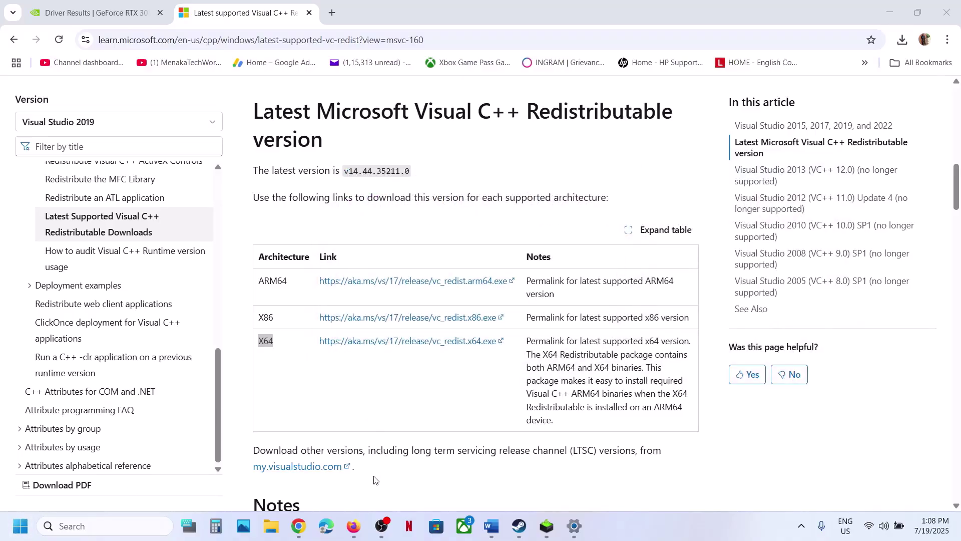
{"action": "left_click", "coordinate": [20, 526]}
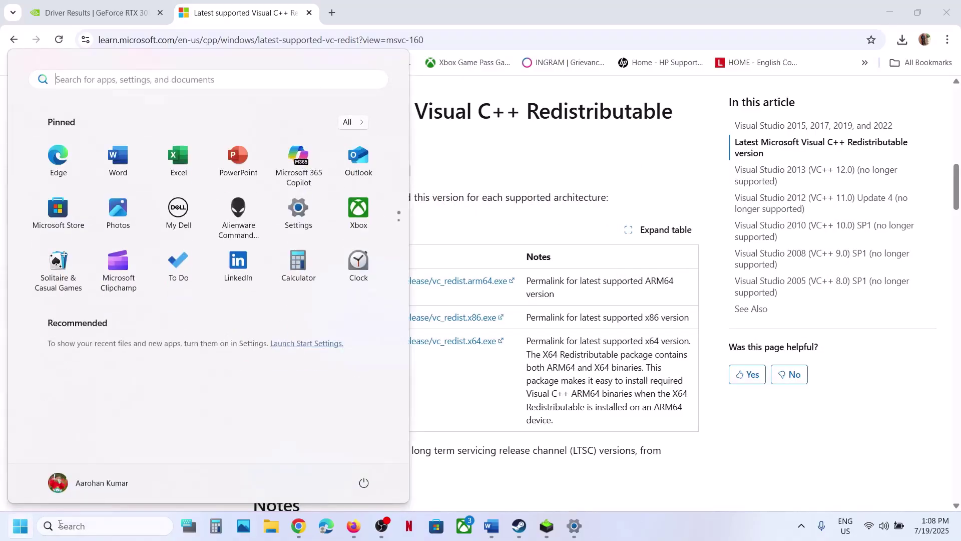
Step: Return to the Word guide and select 'Update BIOS' in Step 17
{"action": "left_click", "coordinate": [364, 482]}
{"action": "left_click", "coordinate": [520, 525]}
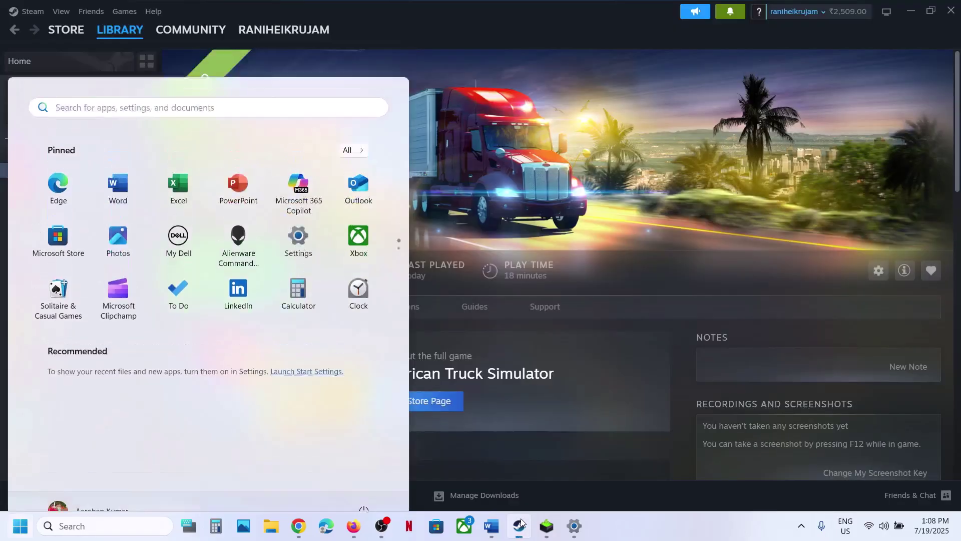
{"action": "left_click", "coordinate": [491, 524]}
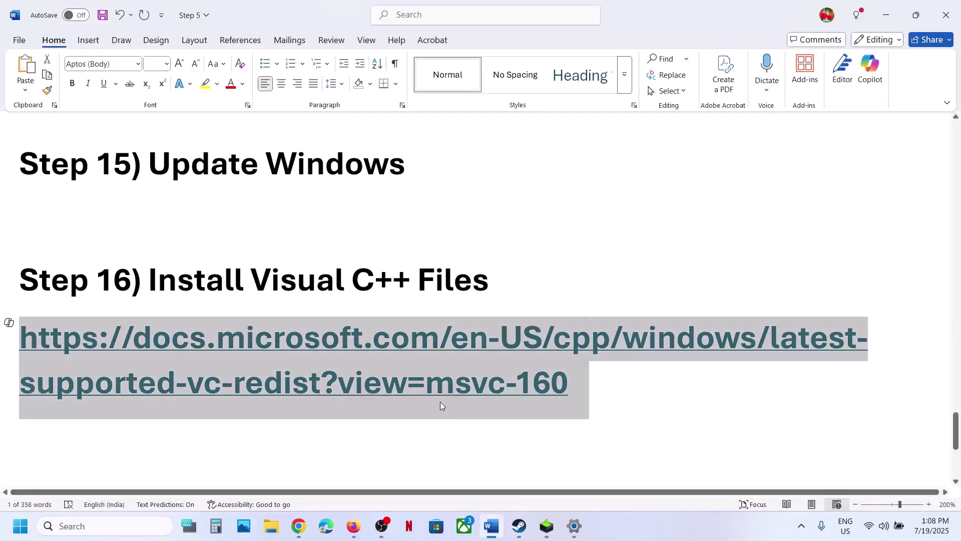
{"action": "scroll", "coordinate": [440, 402], "scroll_direction": "down", "scroll_amount": 3}
{"action": "scroll", "coordinate": [441, 402], "scroll_direction": "up", "scroll_amount": 1}
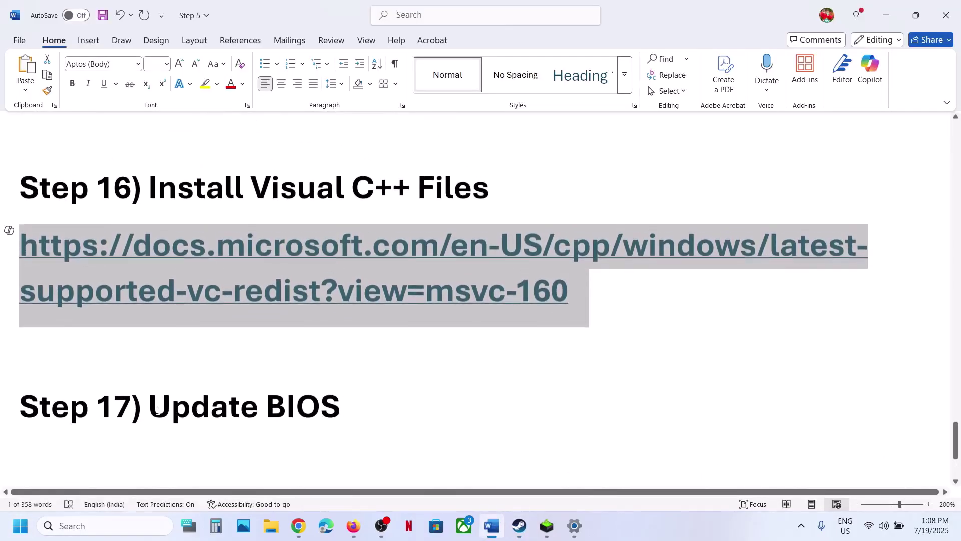
{"action": "left_click_drag", "start_coordinate": [157, 411], "coordinate": [365, 403]}
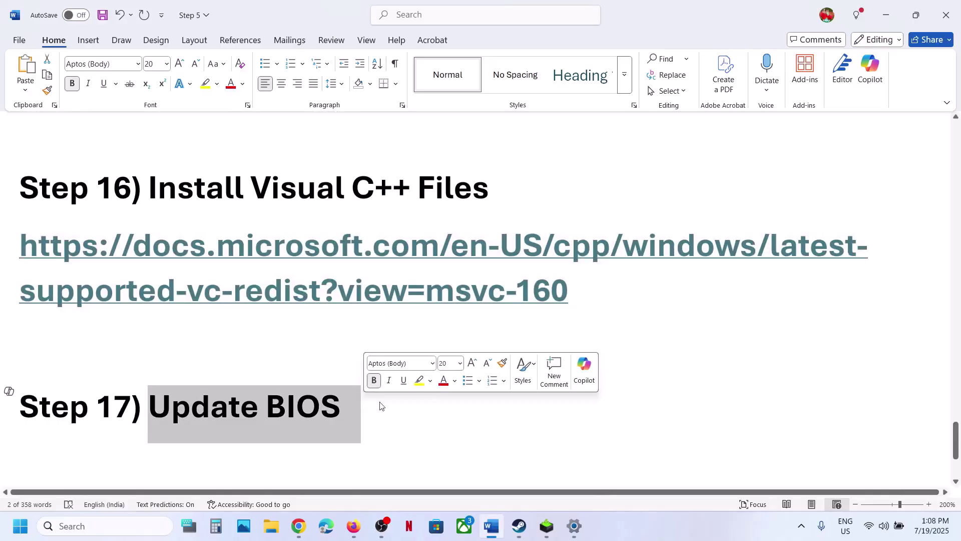
Step: Open and dismiss Windows Quick Settings, then scroll down to Step 18
{"action": "left_click", "coordinate": [884, 525]}
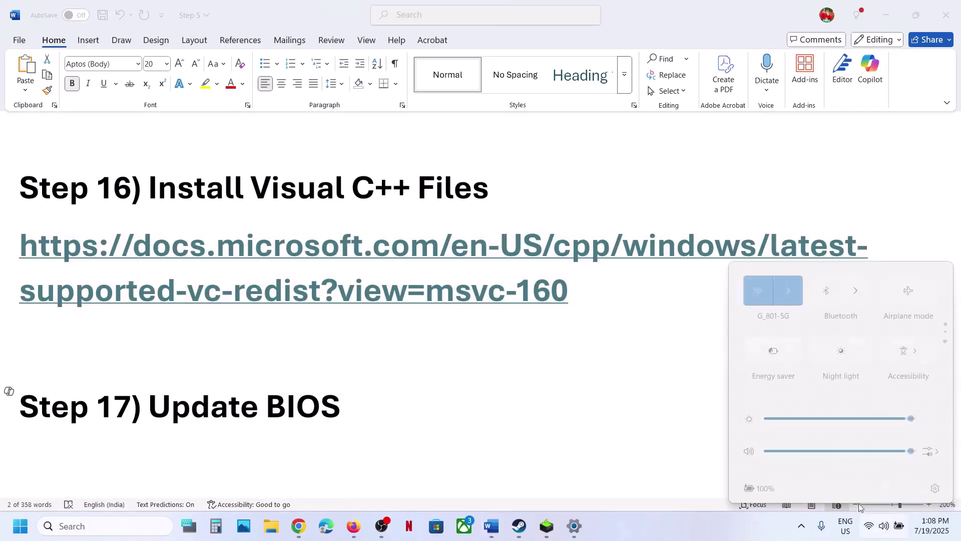
{"action": "mouse_move", "coordinate": [766, 492]}
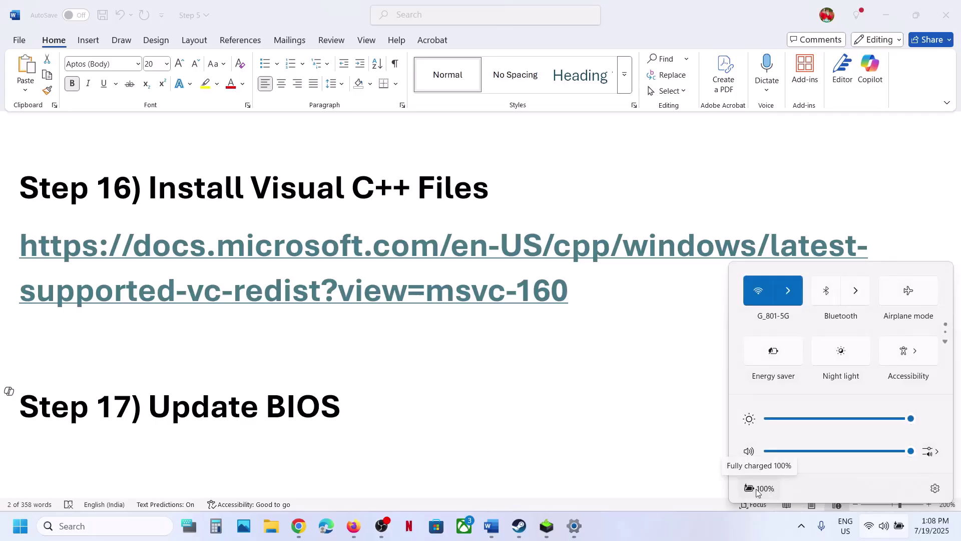
{"action": "left_click", "coordinate": [441, 426]}
{"action": "scroll", "coordinate": [440, 427], "scroll_direction": "down", "scroll_amount": 5}
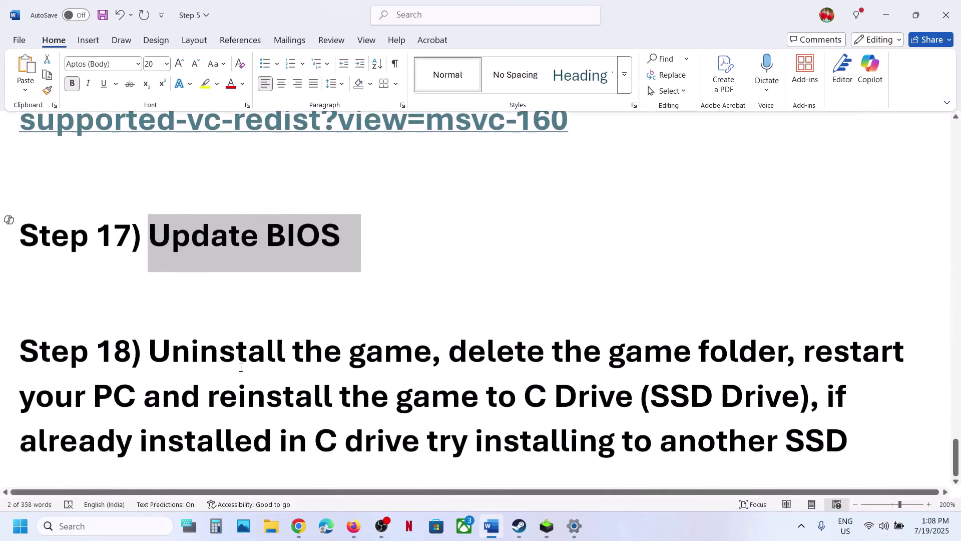
Step: Select the Step 18 text and check American Truck Simulator Demo's context menu in Steam
{"action": "left_click_drag", "start_coordinate": [177, 351], "coordinate": [784, 443]}
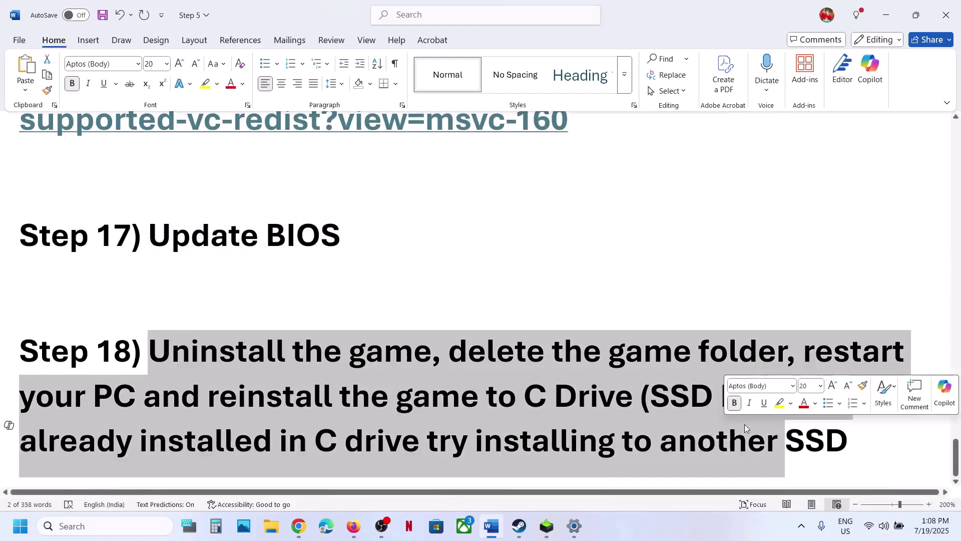
{"action": "left_click", "coordinate": [519, 526]}
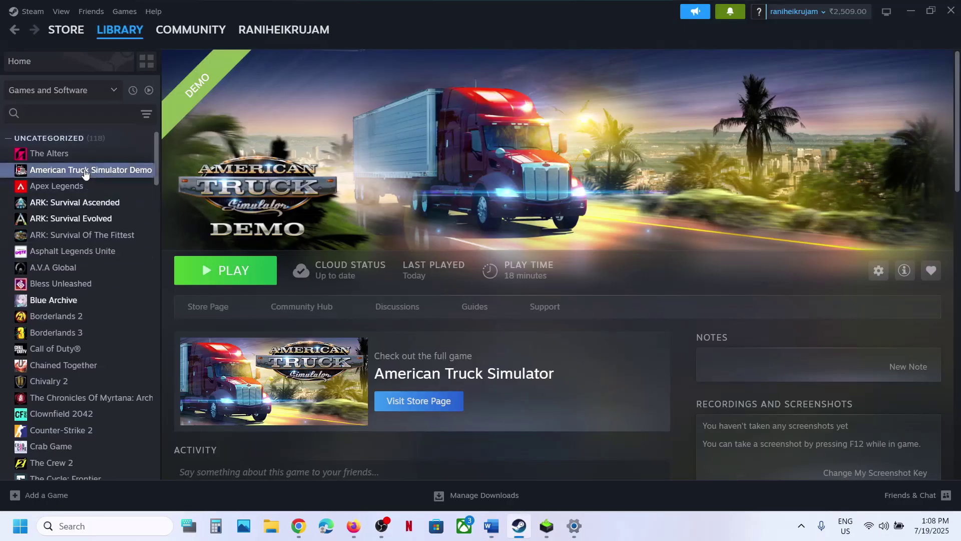
{"action": "right_click", "coordinate": [84, 169]}
{"action": "mouse_move", "coordinate": [130, 244]}
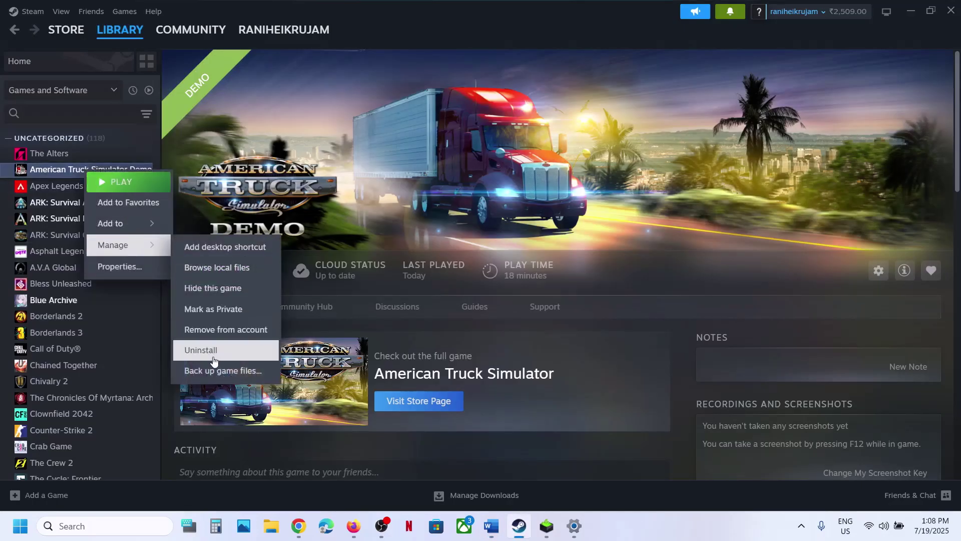
{"action": "left_click", "coordinate": [491, 526]}
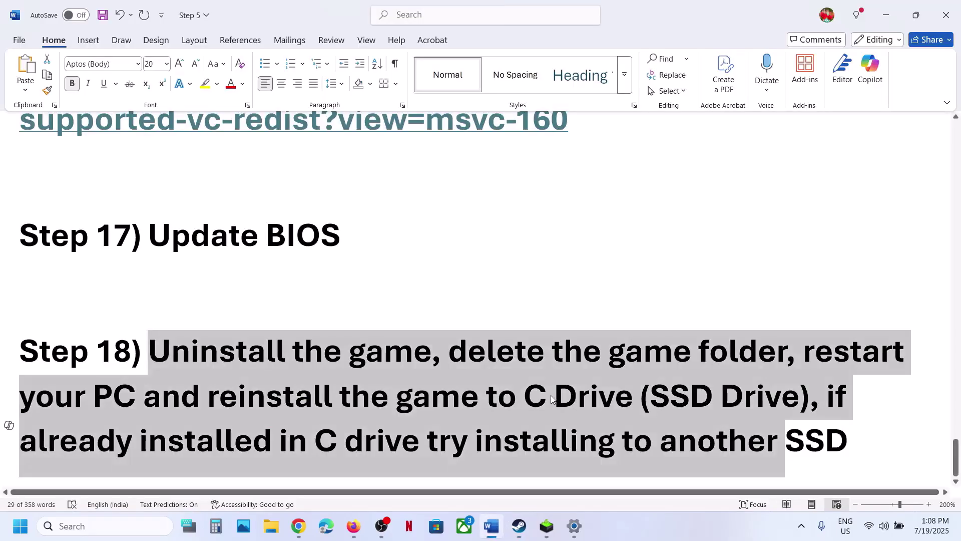
{"action": "left_click", "coordinate": [553, 398]}
Step: Highlight Step 18's delete-folder, reinstall-to-C-drive and install-to-another-SSD advice, then return to Steam
{"action": "left_click_drag", "start_coordinate": [466, 354], "coordinate": [245, 395]}
{"action": "left_click", "coordinate": [246, 395]}
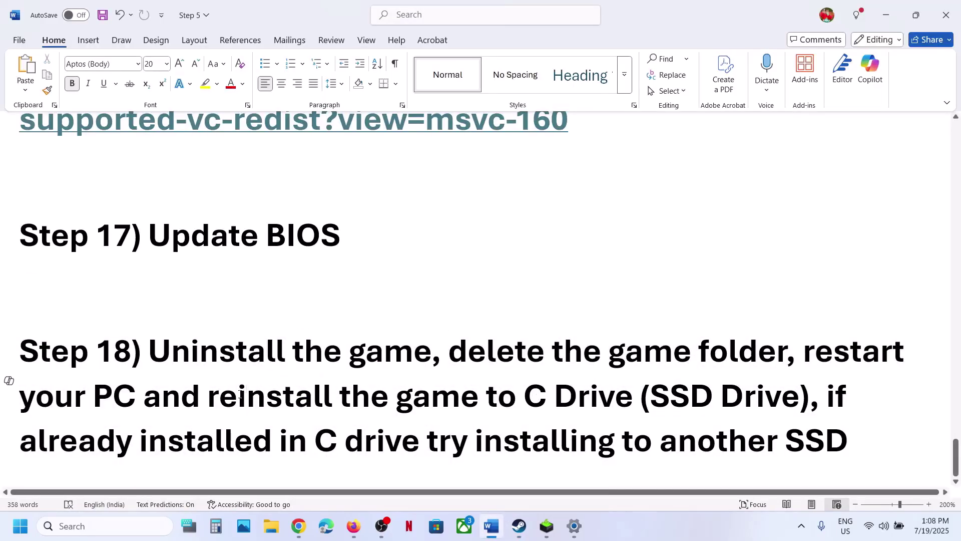
{"action": "left_click_drag", "start_coordinate": [508, 383], "coordinate": [626, 391]}
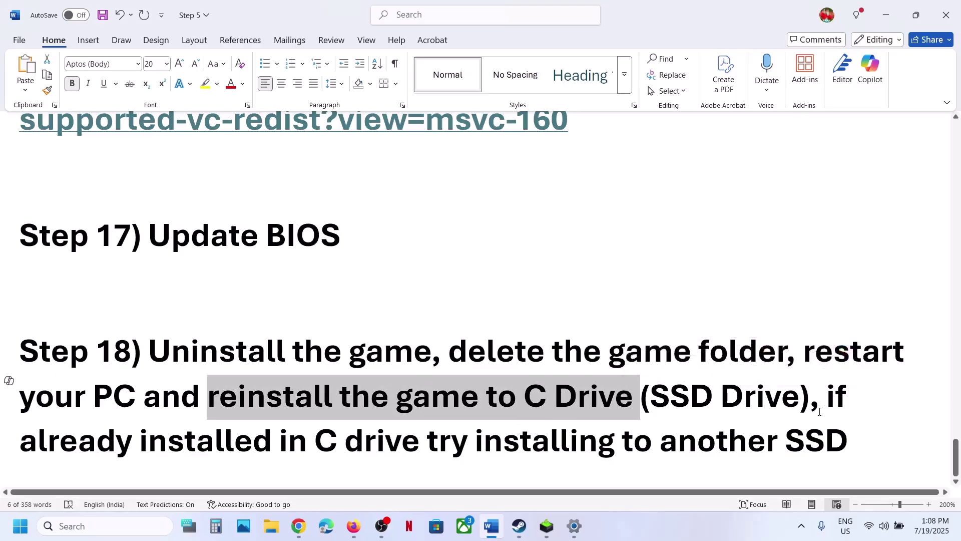
{"action": "left_click_drag", "start_coordinate": [827, 393], "coordinate": [476, 453]}
{"action": "left_click", "coordinate": [477, 453]}
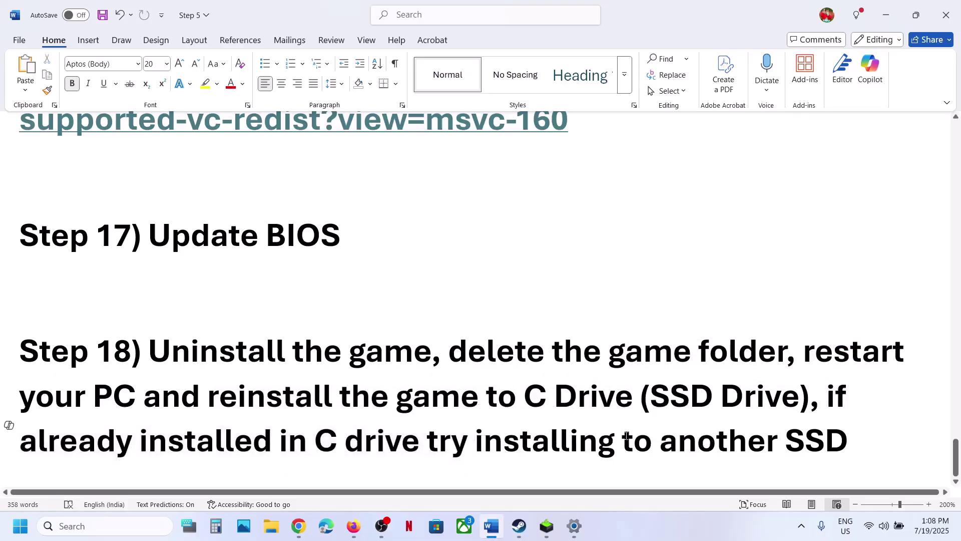
{"action": "left_click", "coordinate": [857, 442], "text": "shift"}
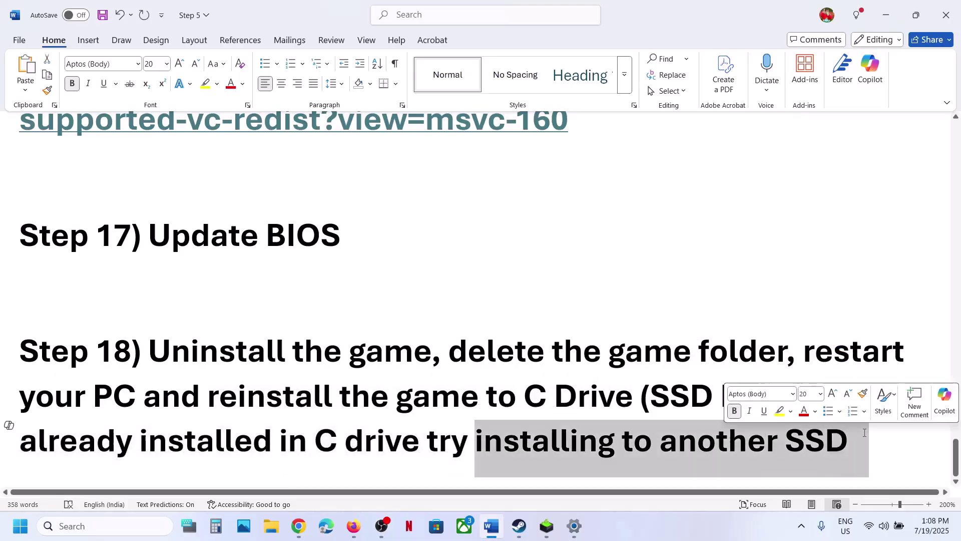
{"action": "left_click", "coordinate": [520, 532]}
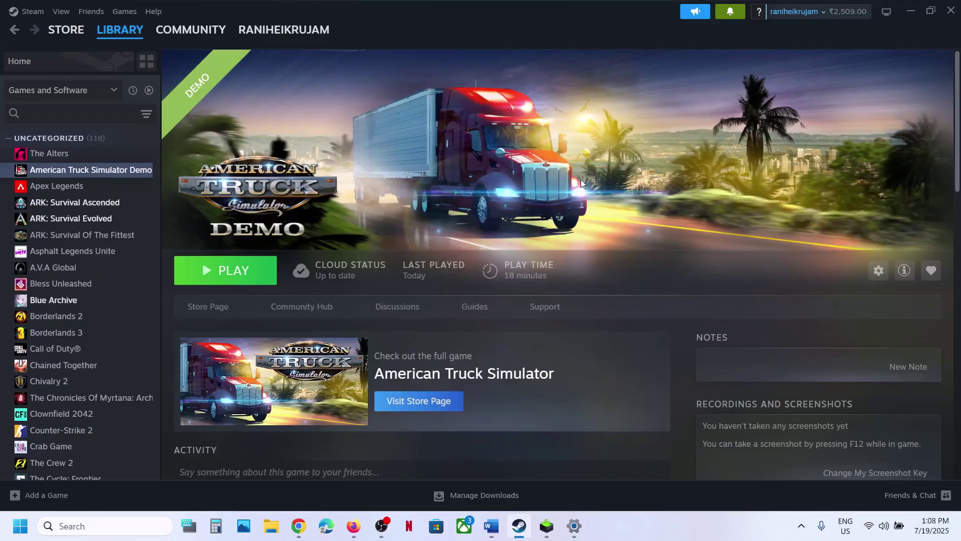